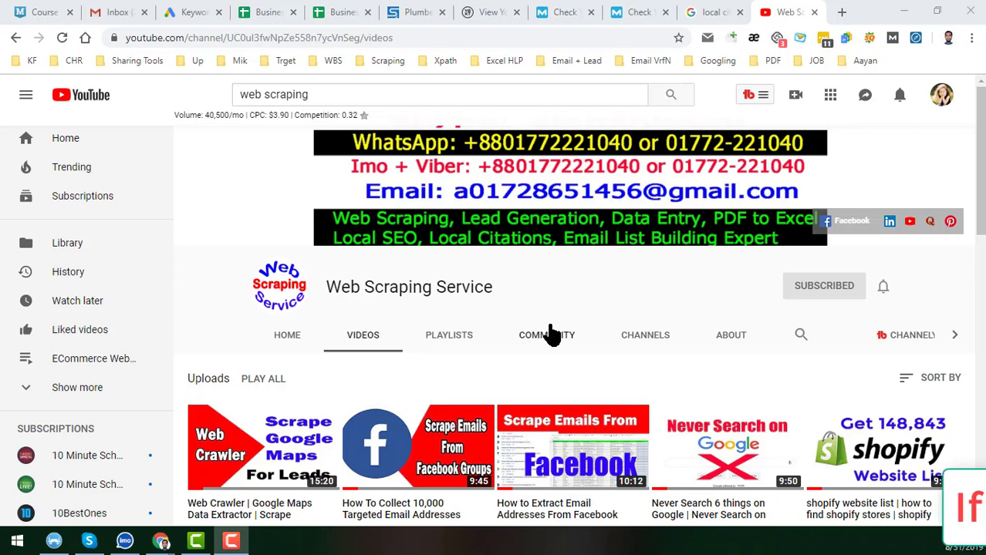
# - Review the local citation search results, then the contact name, company name and street address in the Business Information for Local Citations spreadsheet
pyautogui.click(717, 11)
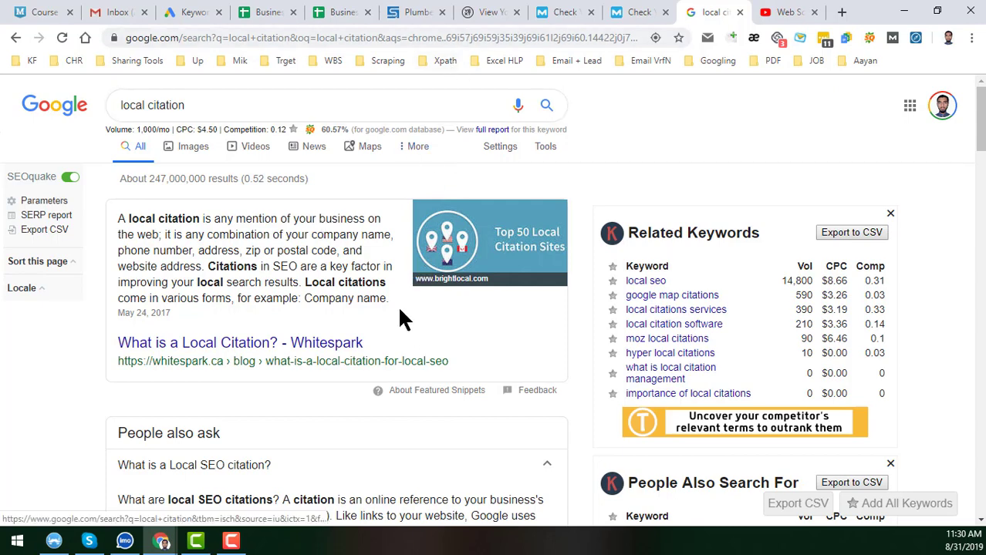
pyautogui.click(335, 13)
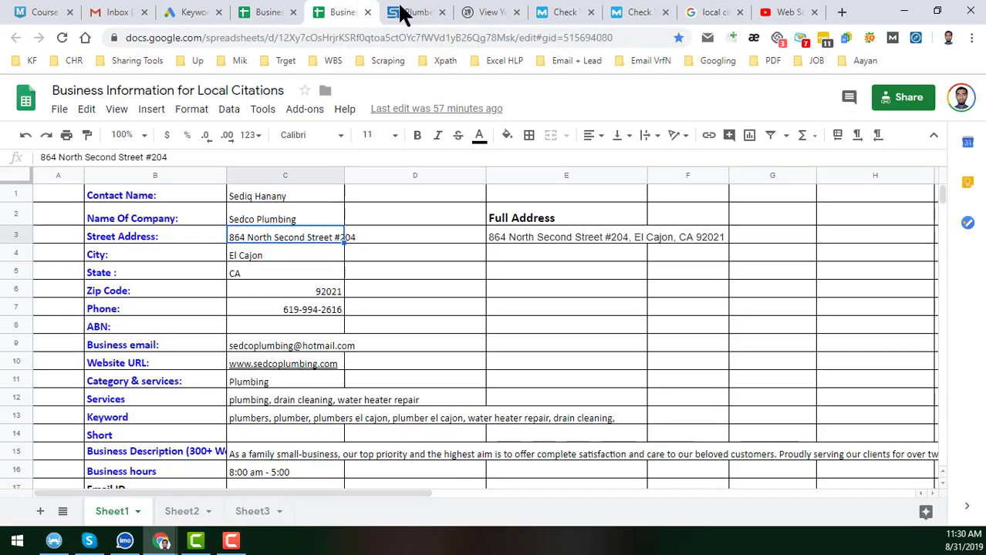
pyautogui.click(319, 196)
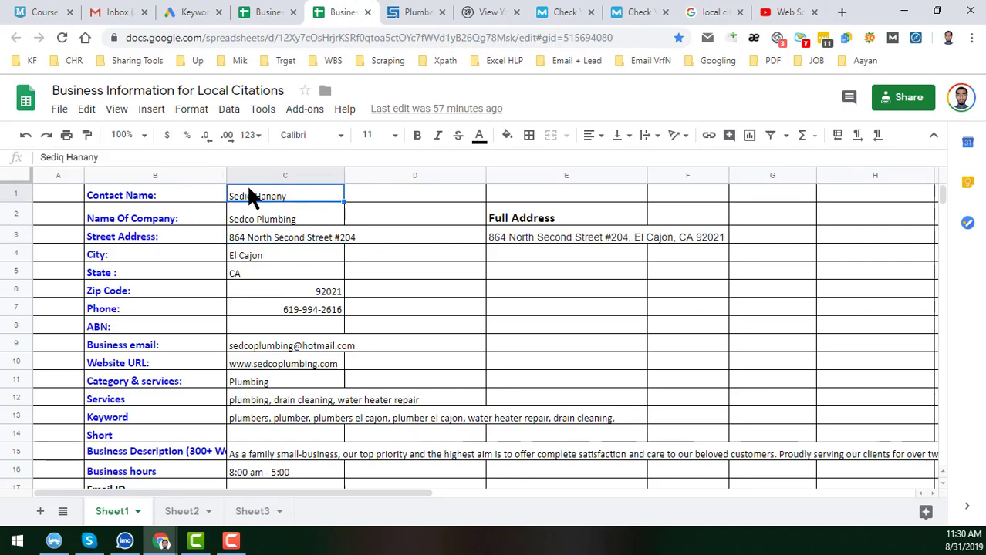
pyautogui.click(279, 220)
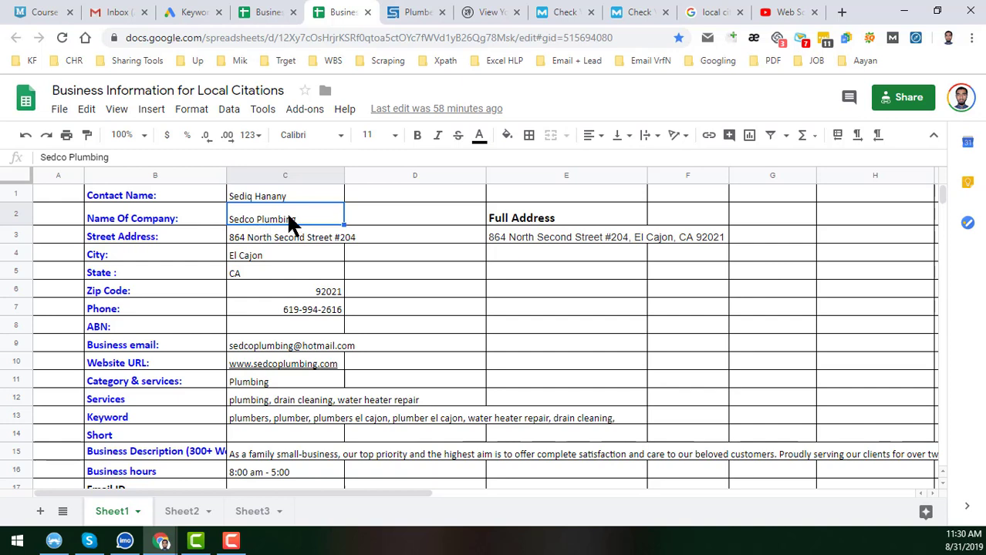
pyautogui.click(292, 246)
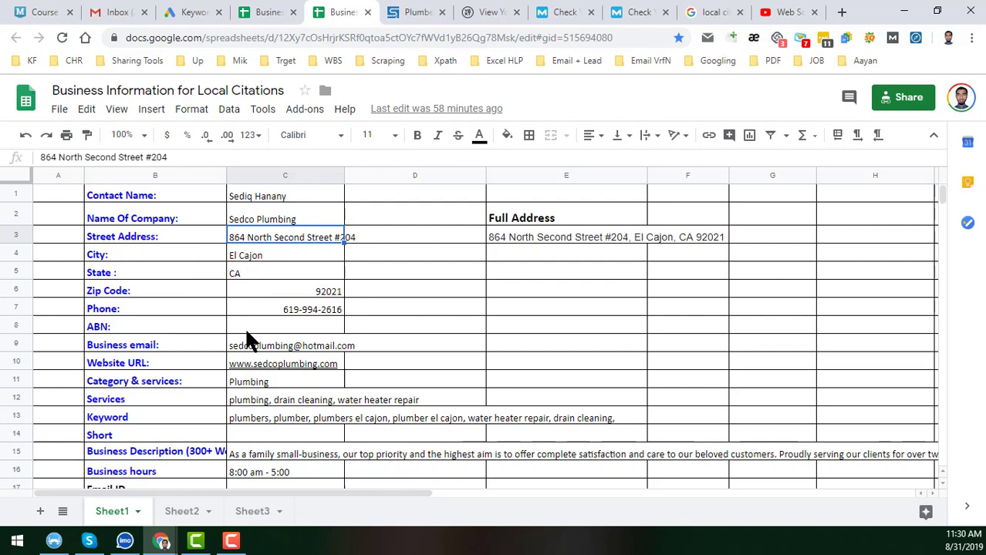
# - Delete the empty ABN row from Sheet1
pyautogui.click(292, 329)
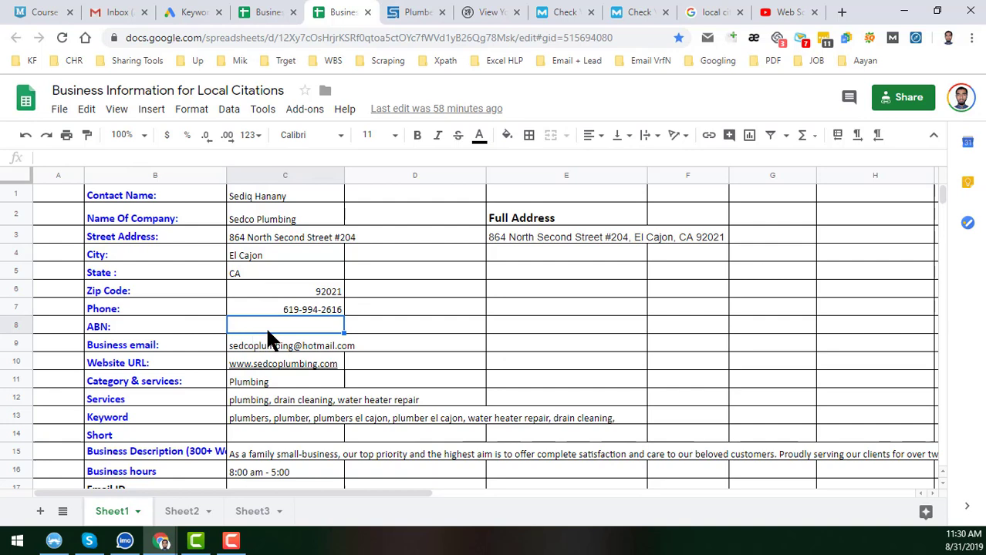
pyautogui.click(14, 325)
pyautogui.rightClick(14, 325)
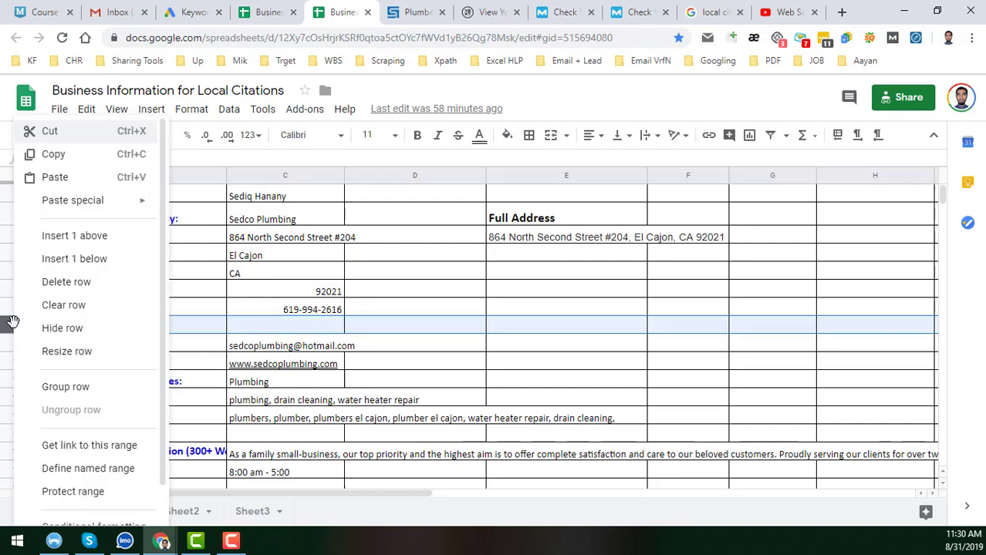
pyautogui.click(91, 283)
pyautogui.click(210, 331)
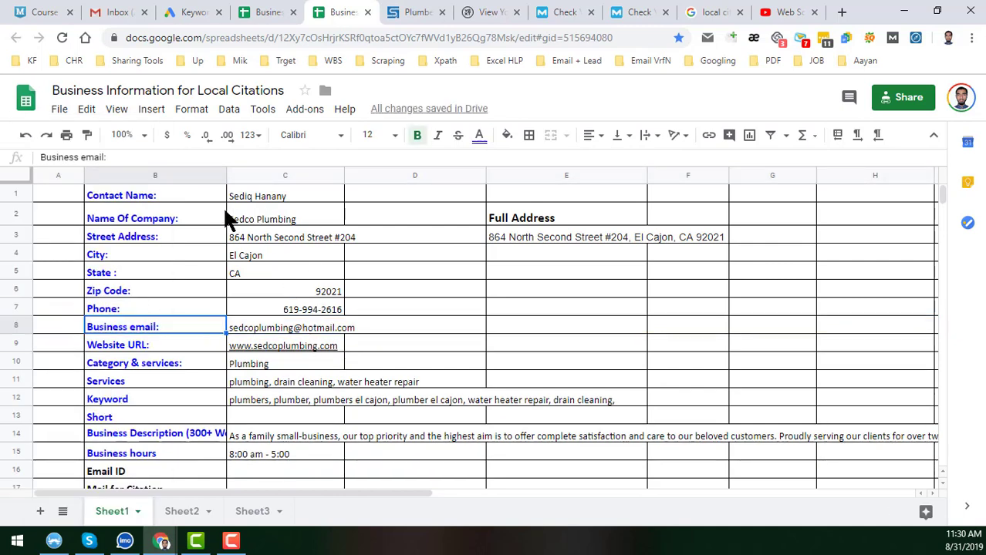
# - Examine the company name, address parts and phone in column C, and compare them with the combined Full Address in column E
pyautogui.click(291, 280)
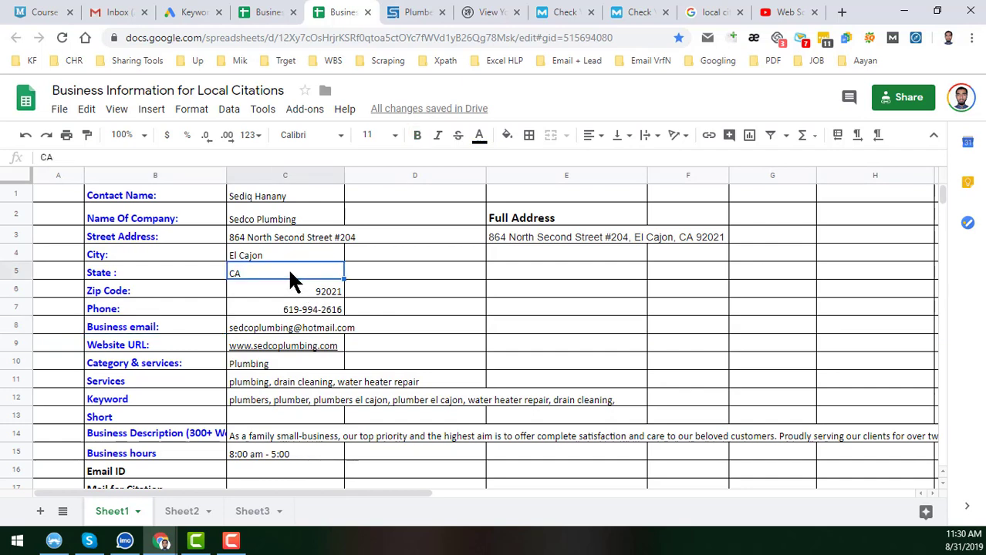
pyautogui.moveTo(249, 257); pyautogui.dragTo(253, 267)
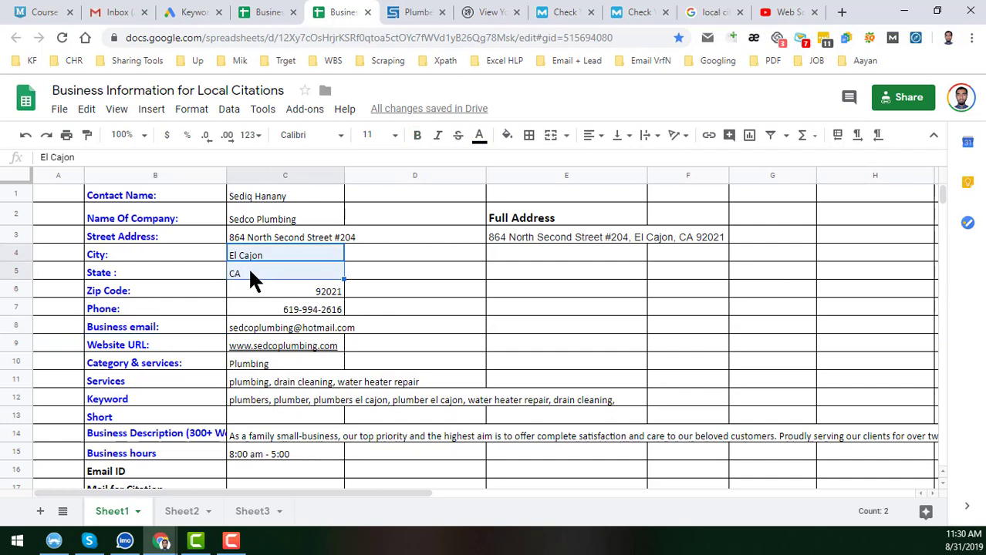
pyautogui.click(266, 277)
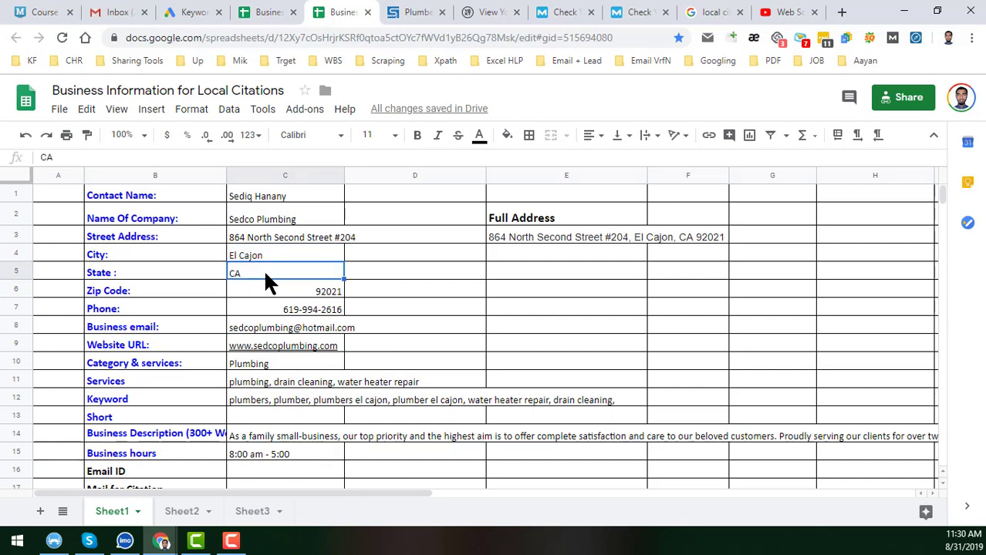
pyautogui.click(298, 224)
pyautogui.moveTo(294, 217); pyautogui.dragTo(289, 316)
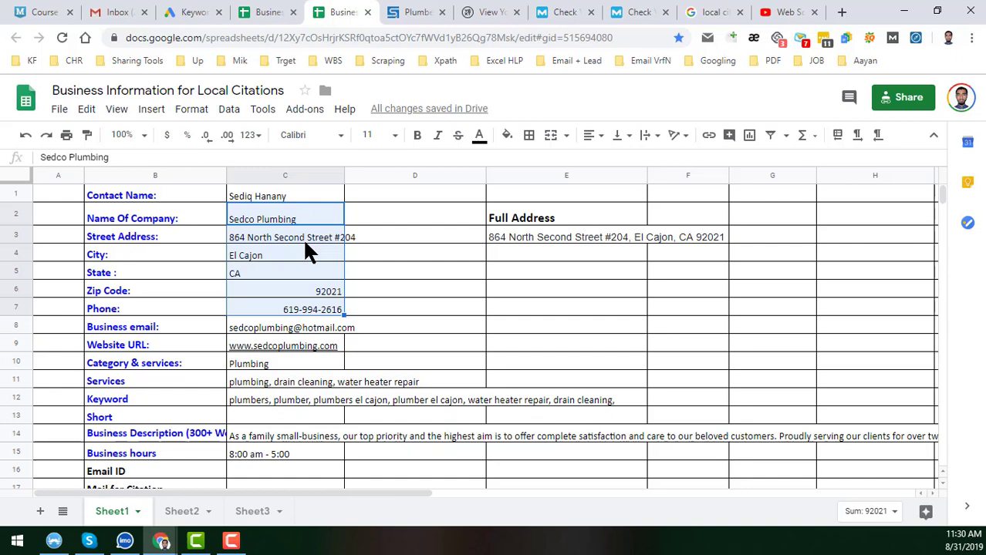
pyautogui.click(191, 219)
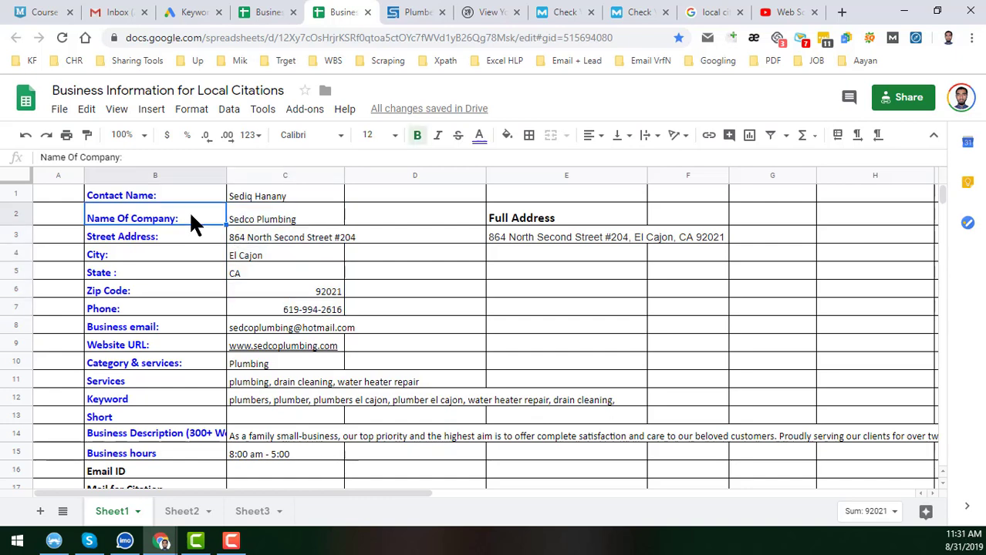
pyautogui.click(511, 239)
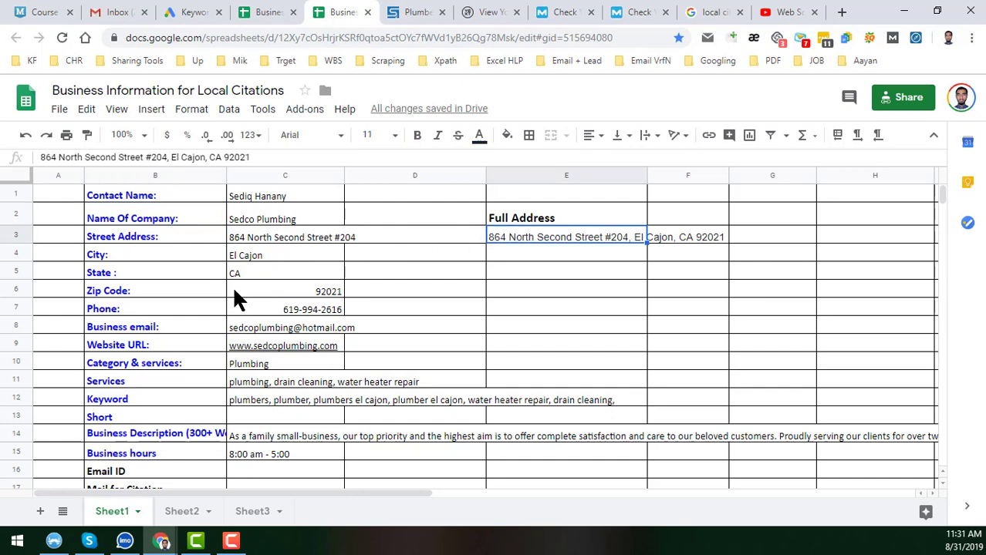
pyautogui.click(290, 239)
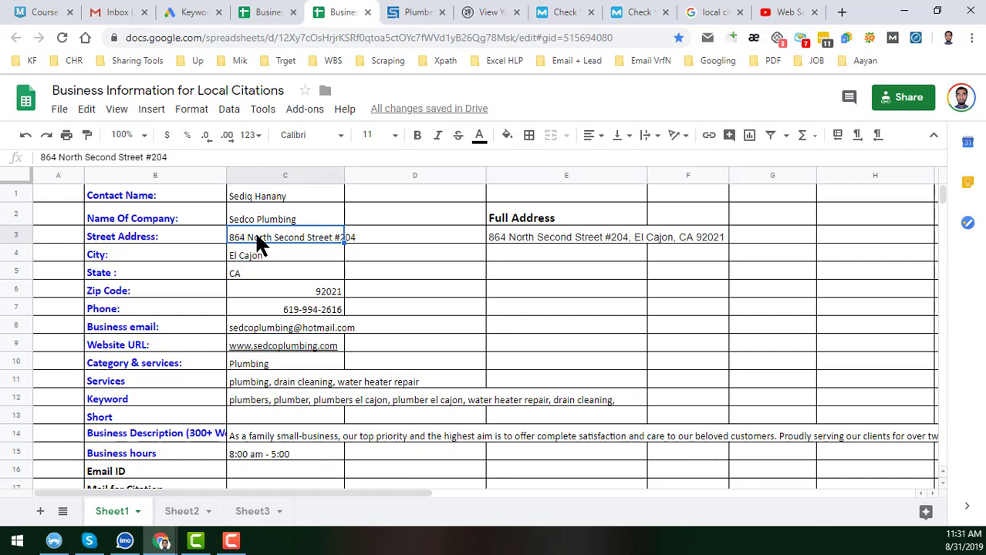
pyautogui.moveTo(258, 241); pyautogui.dragTo(288, 289)
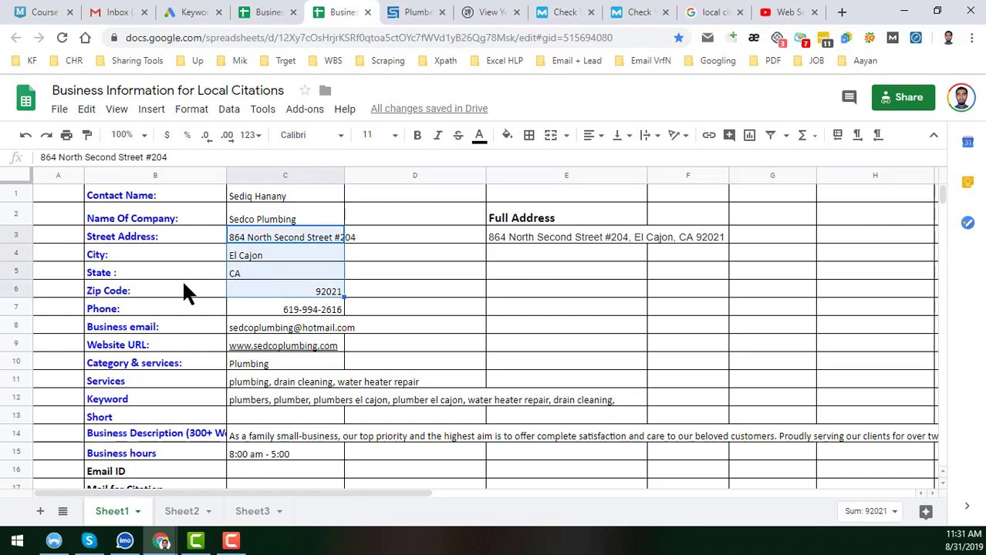
pyautogui.click(274, 197)
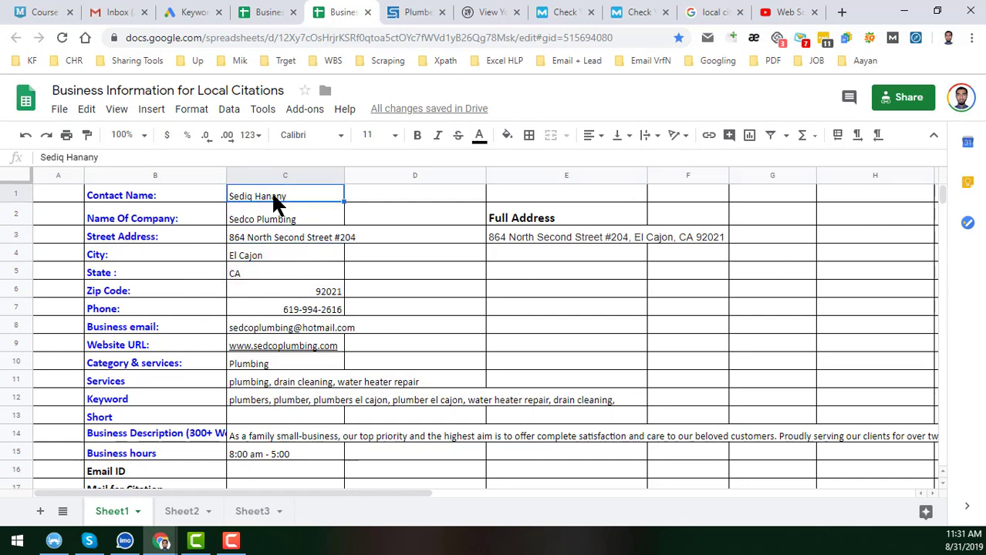
pyautogui.moveTo(264, 220); pyautogui.dragTo(274, 304)
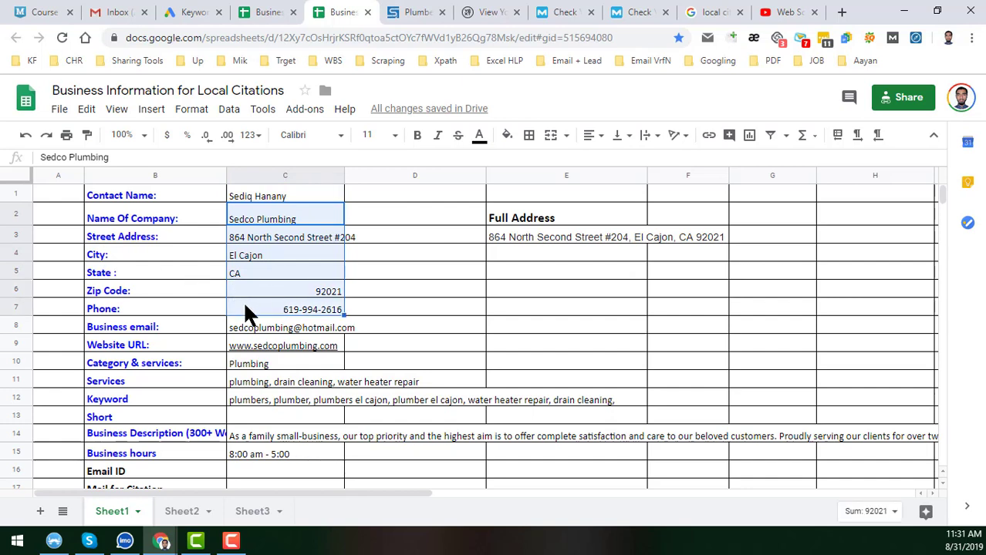
pyautogui.click(282, 221)
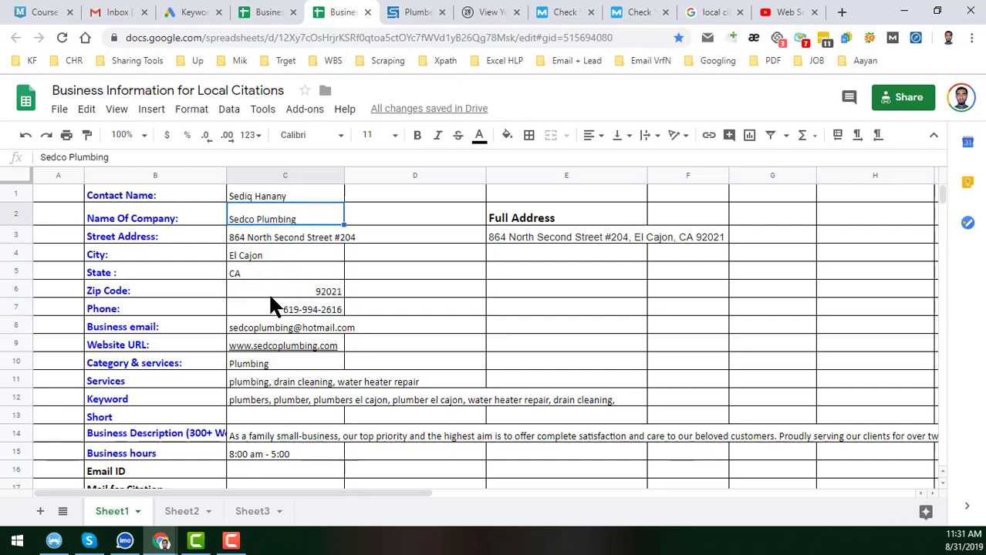
# - Look through the rest of the business details, from the email and website down to the logo and social media rows
pyautogui.scroll(-1, 301, 290)
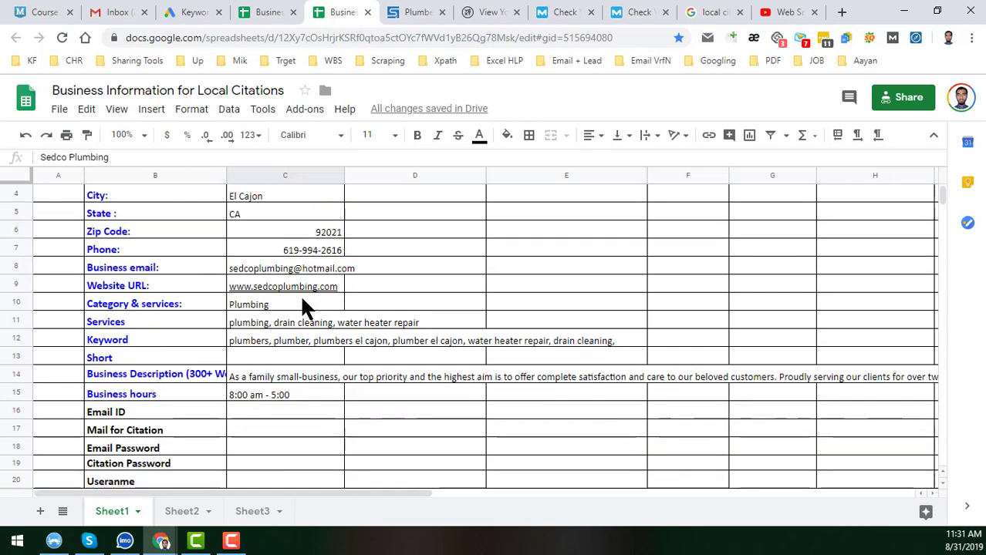
pyautogui.scroll(1, 301, 306)
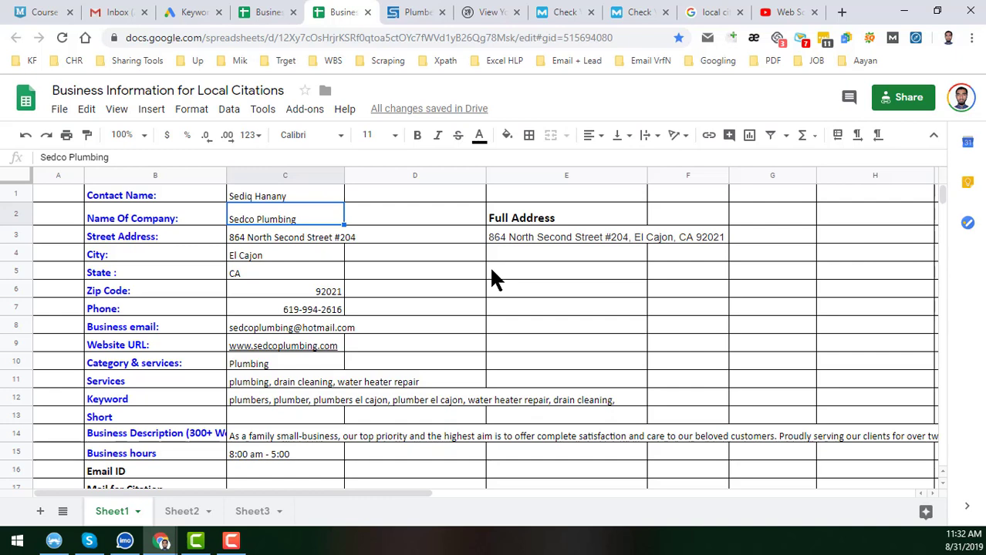
pyautogui.click(300, 230)
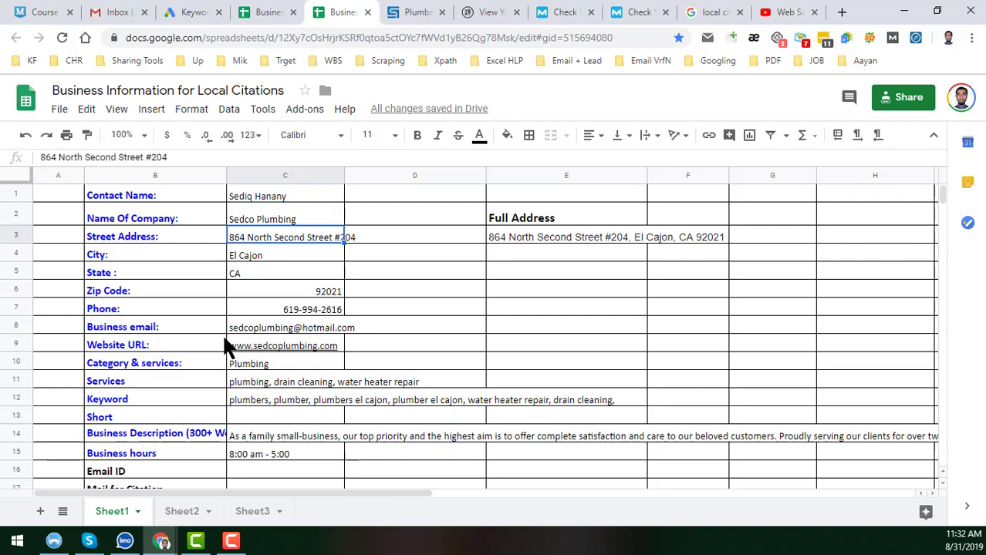
pyautogui.moveTo(297, 345)
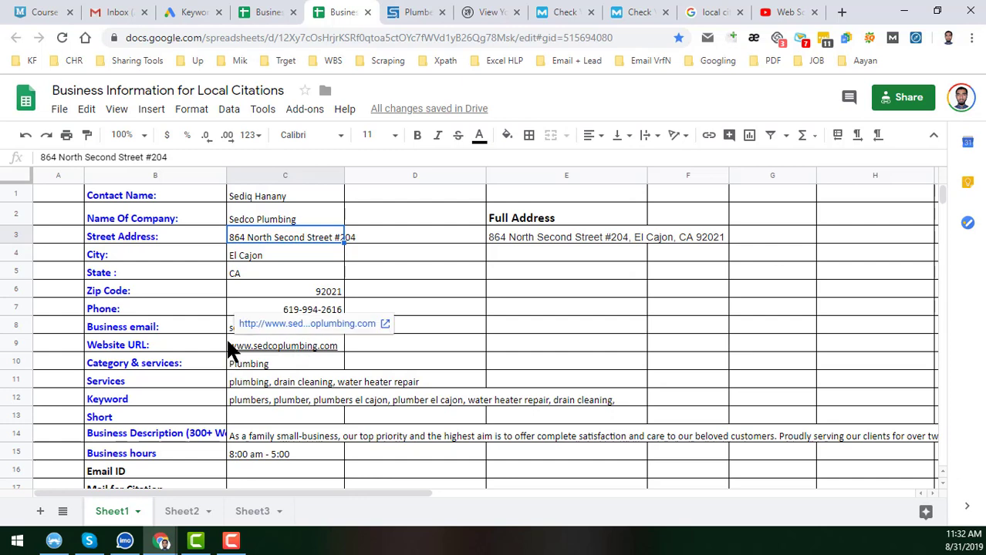
pyautogui.click(299, 198)
pyautogui.scroll(-3, 282, 333)
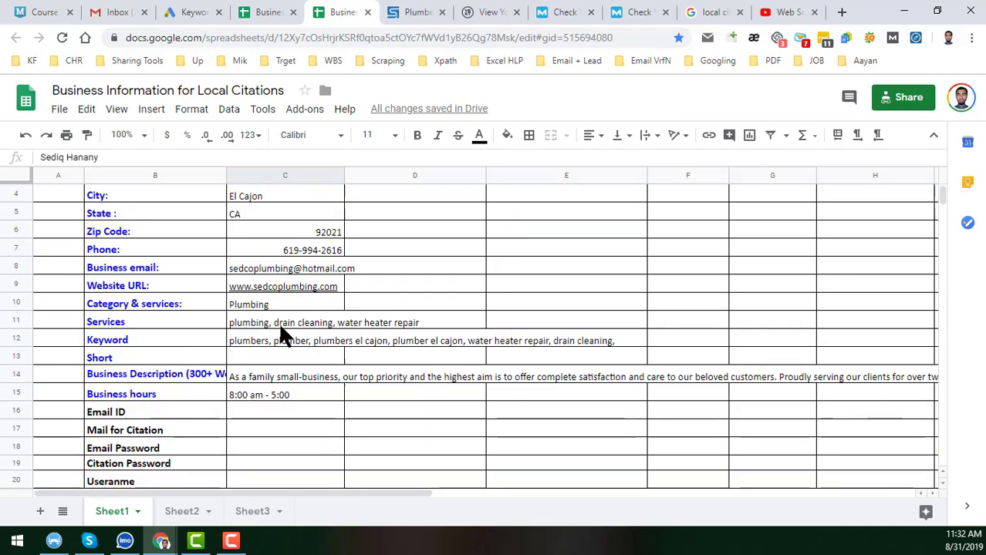
pyautogui.scroll(3, 280, 328)
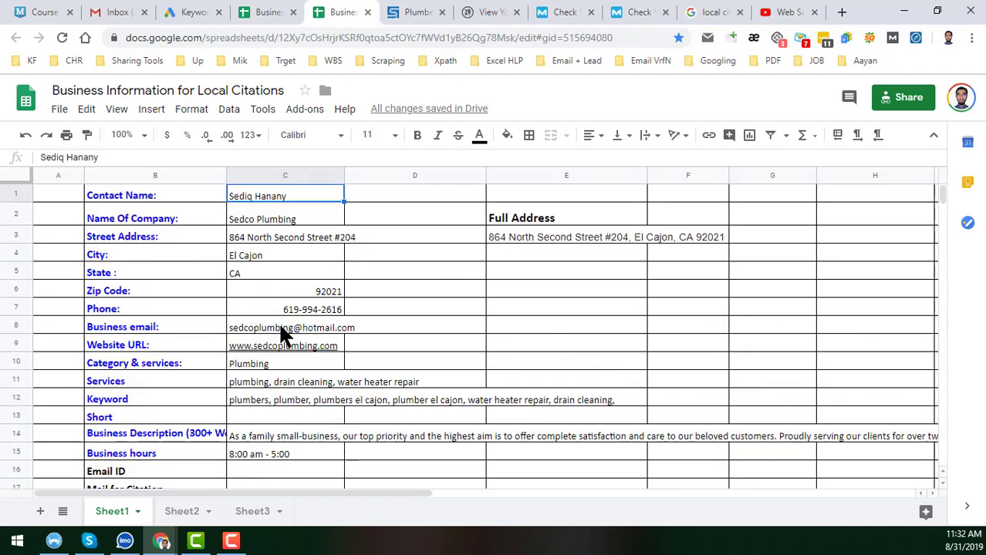
pyautogui.scroll(-3, 270, 374)
pyautogui.scroll(-2, 164, 378)
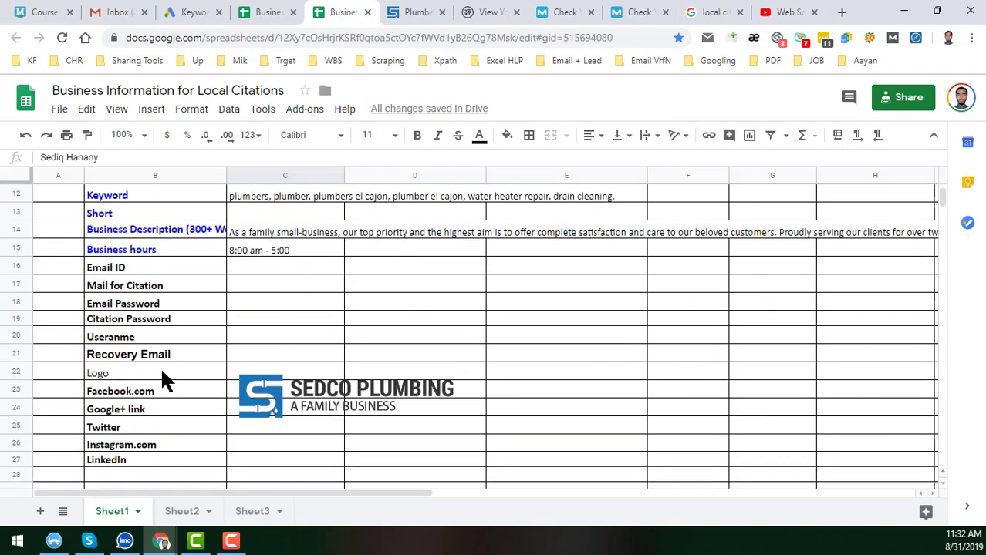
pyautogui.scroll(5, 252, 430)
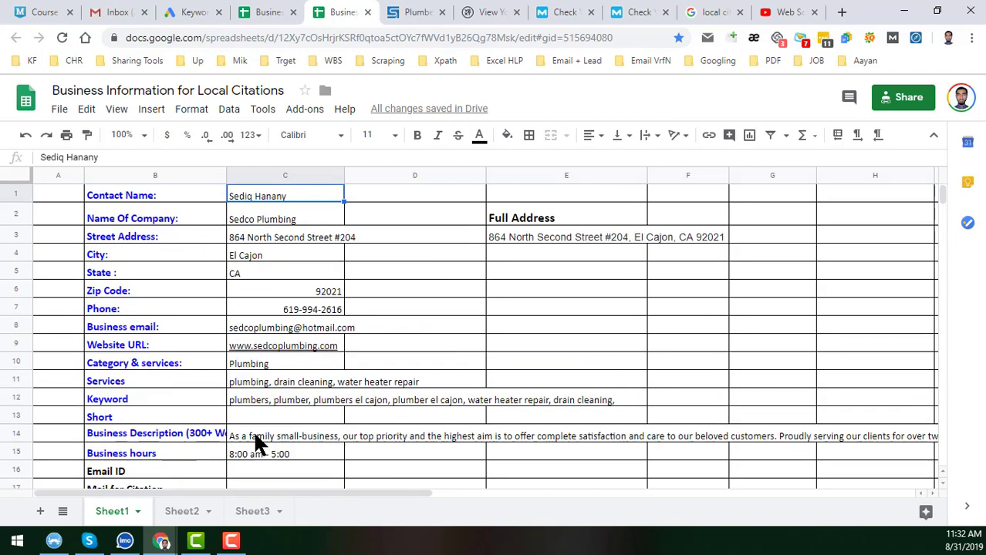
pyautogui.click(306, 220)
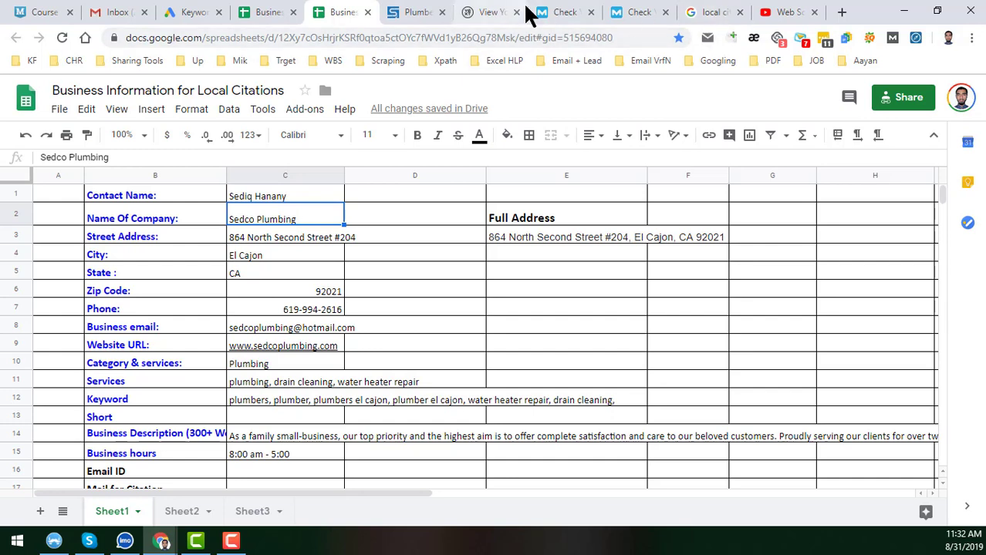
# - Open yext.com in a new tab placed just before the listing results tab, and find the business listing scan form on its homepage
pyautogui.click(494, 11)
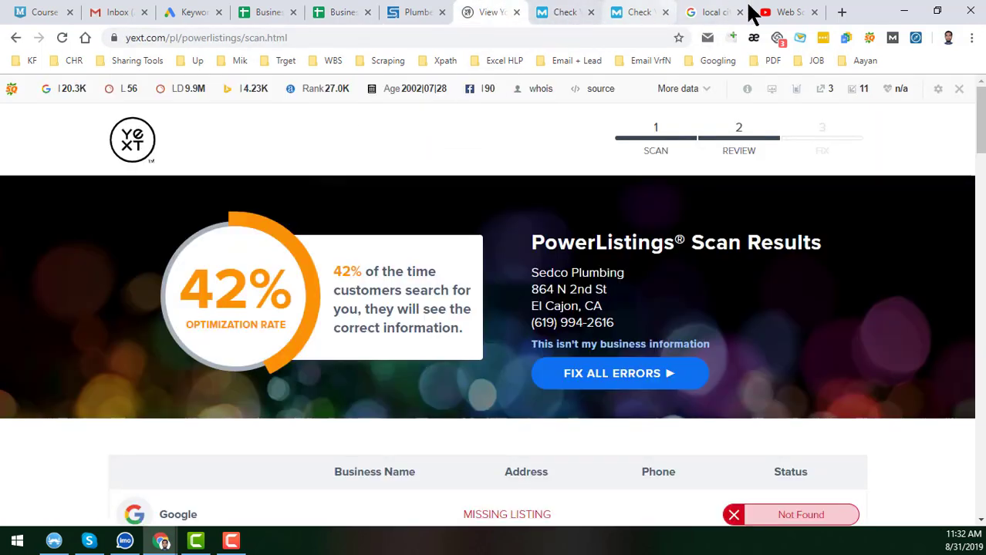
pyautogui.click(842, 13)
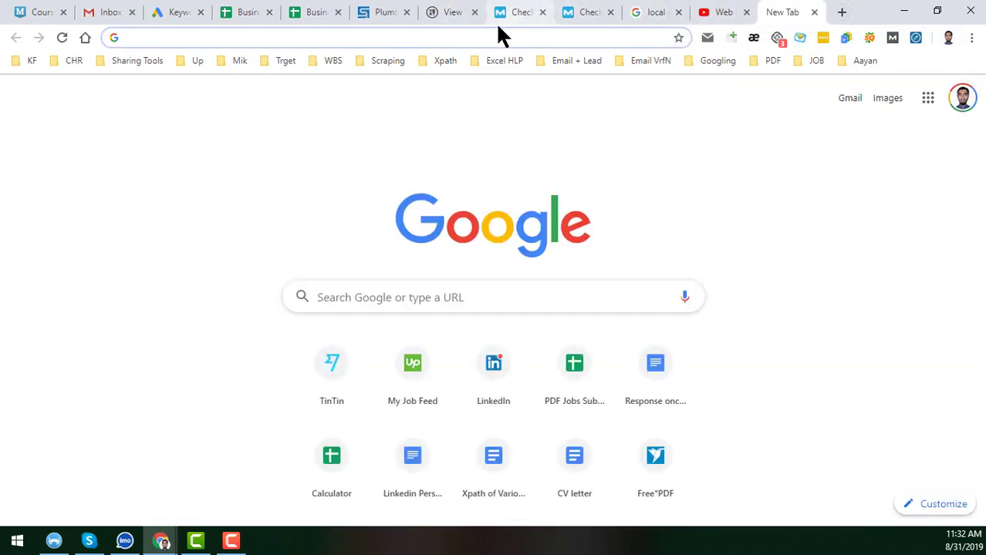
pyautogui.write('yext')
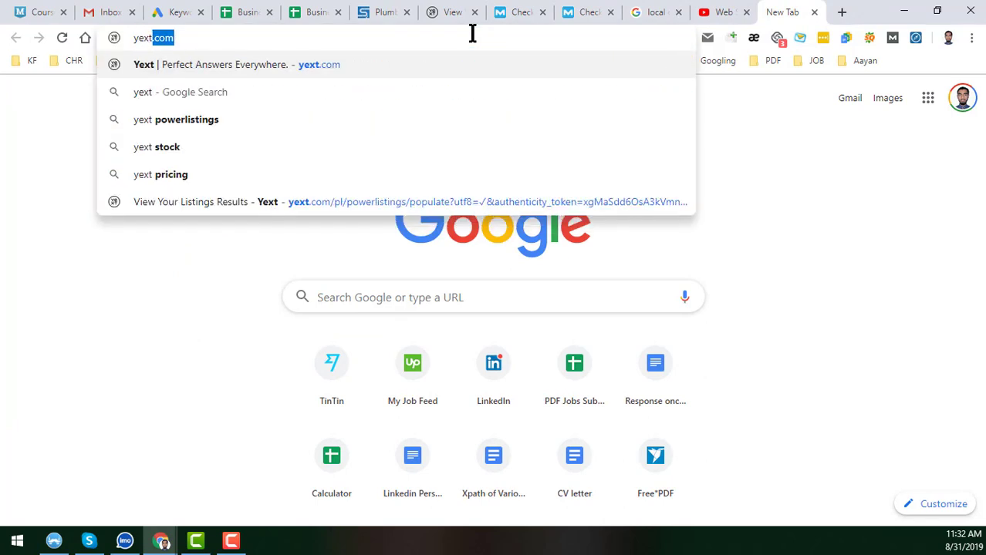
pyautogui.press('Return')
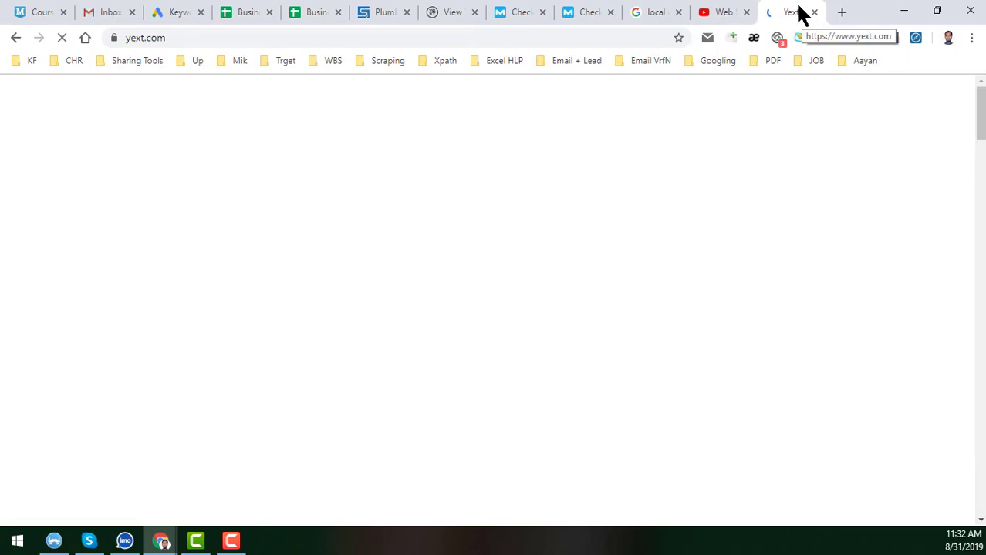
pyautogui.moveTo(798, 12); pyautogui.dragTo(466, 17)
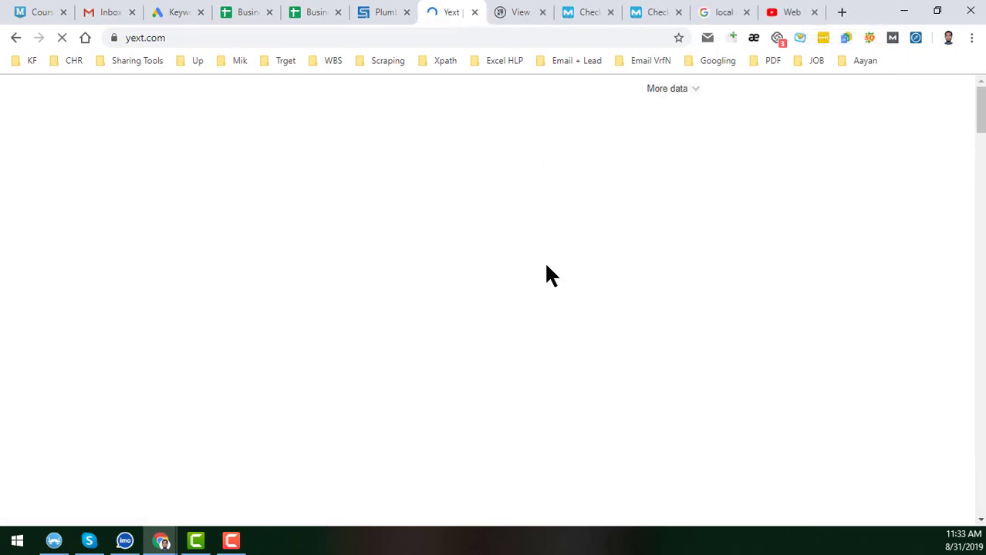
pyautogui.scroll(-2, 375, 288)
pyautogui.scroll(-3, 378, 301)
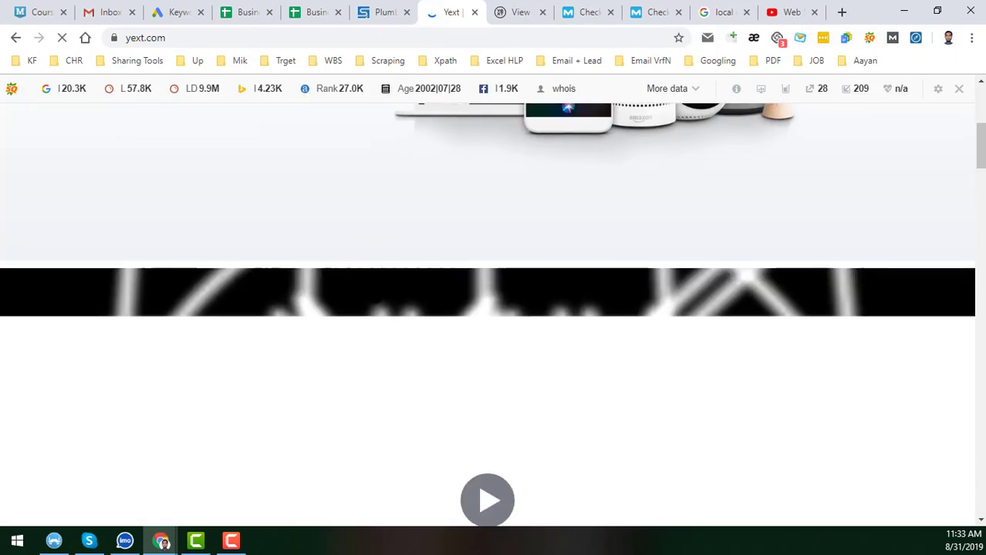
pyautogui.scroll(-1, 436, 337)
pyautogui.scroll(2, 422, 348)
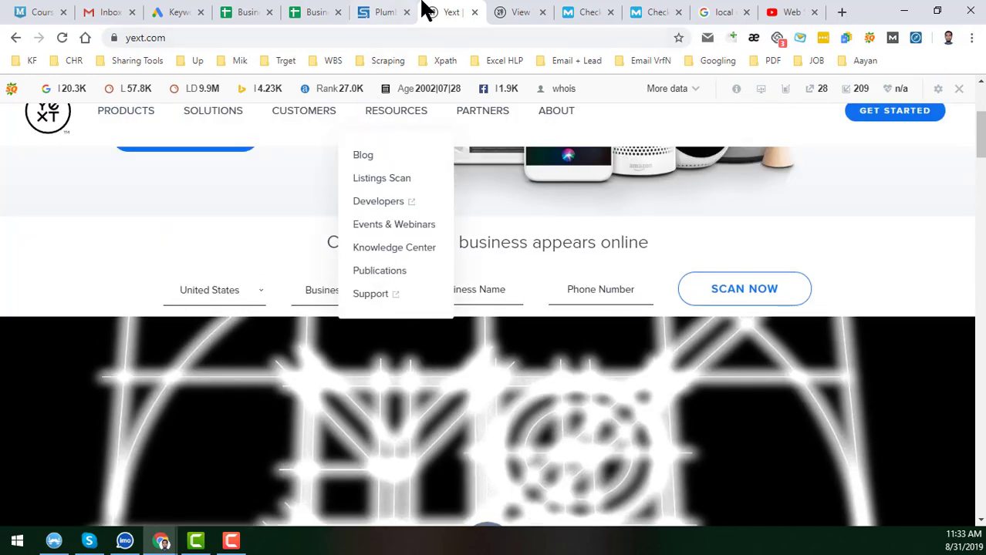
# - Move the Yext tab beside the spreadsheet, and fill the scan form with Single Location and the business name Sedco Plumbing from Sheet1
pyautogui.moveTo(434, 11); pyautogui.dragTo(374, 14)
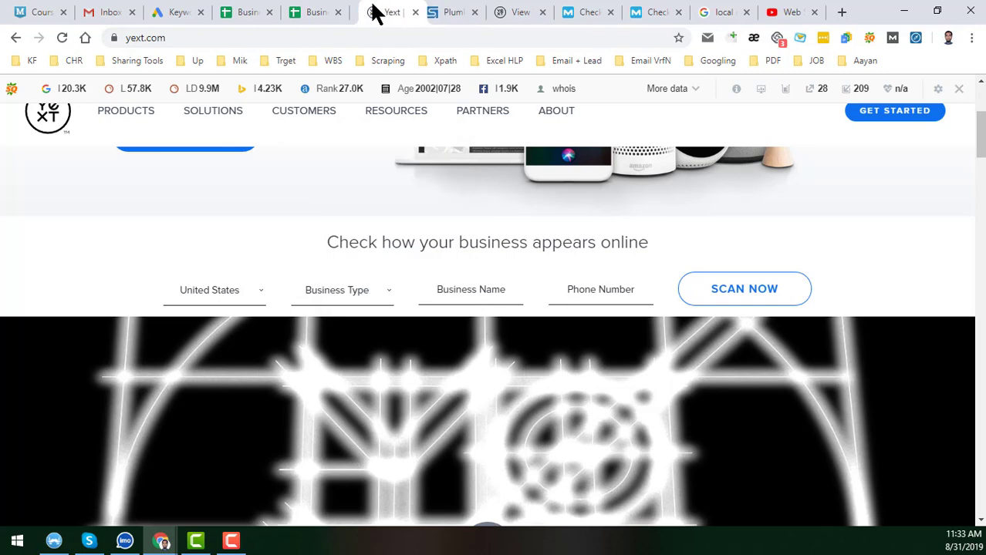
pyautogui.click(320, 11)
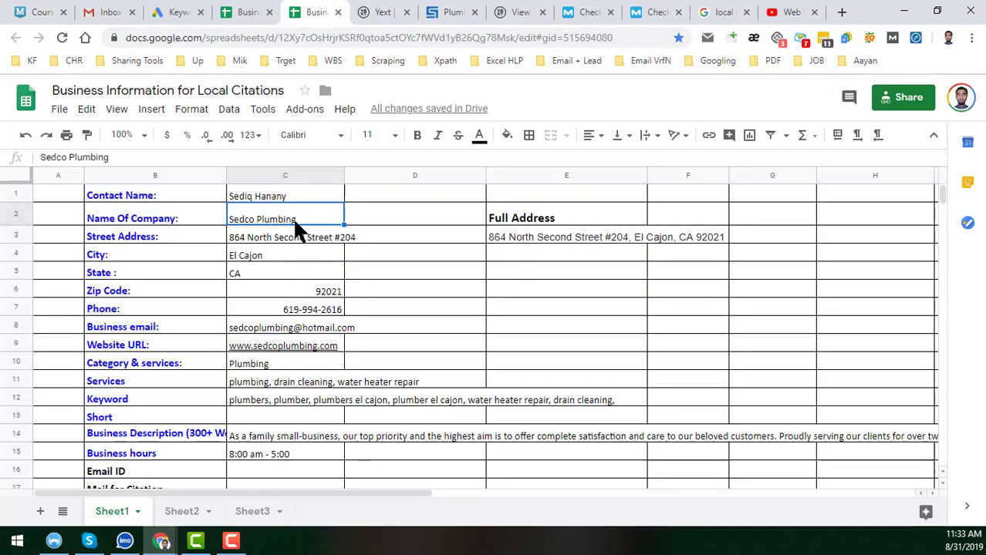
pyautogui.click(386, 12)
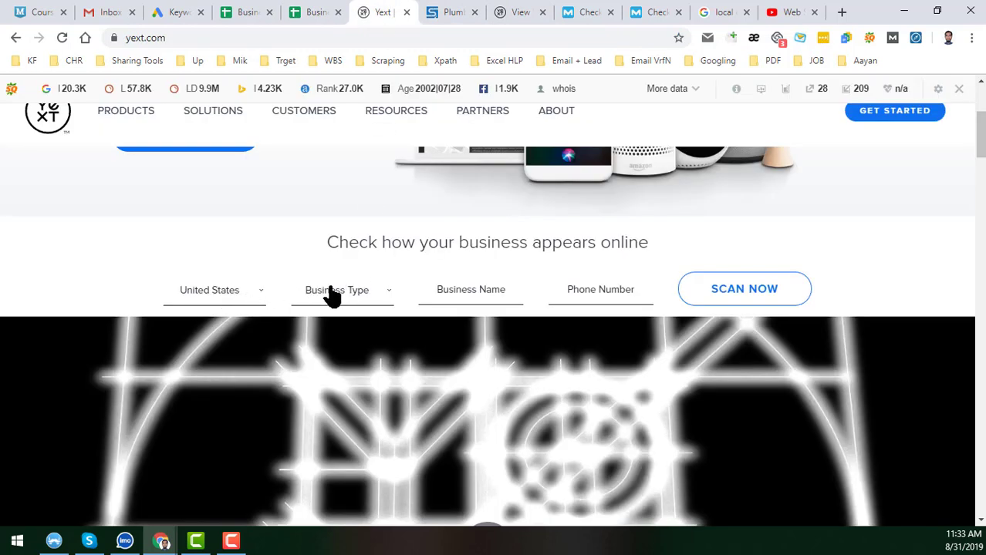
pyautogui.click(332, 295)
pyautogui.click(333, 322)
pyautogui.click(478, 293)
pyautogui.write('Sedco Plumbing')
# - Copy the company's phone number from Sheet1 into the scan form's Phone Number field
pyautogui.click(590, 289)
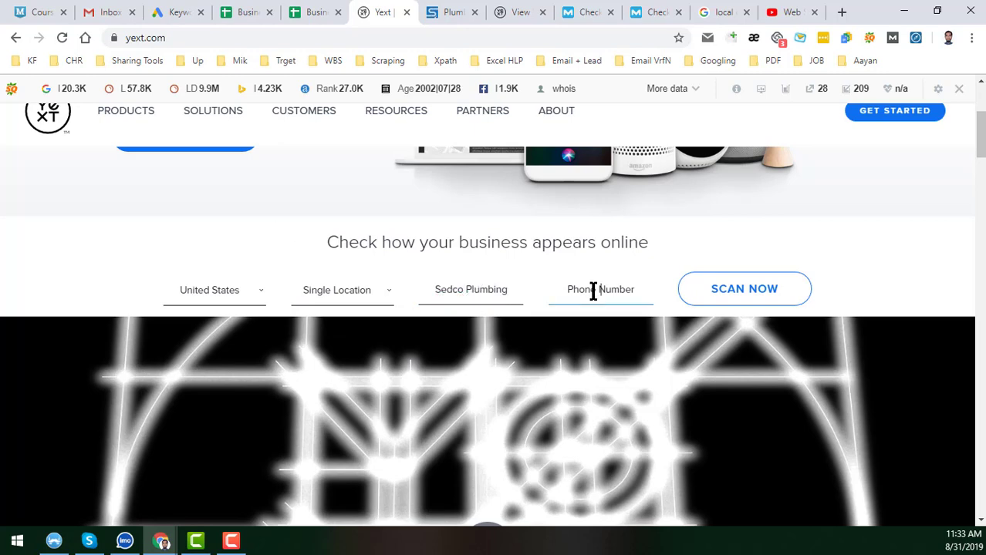
pyautogui.click(330, 14)
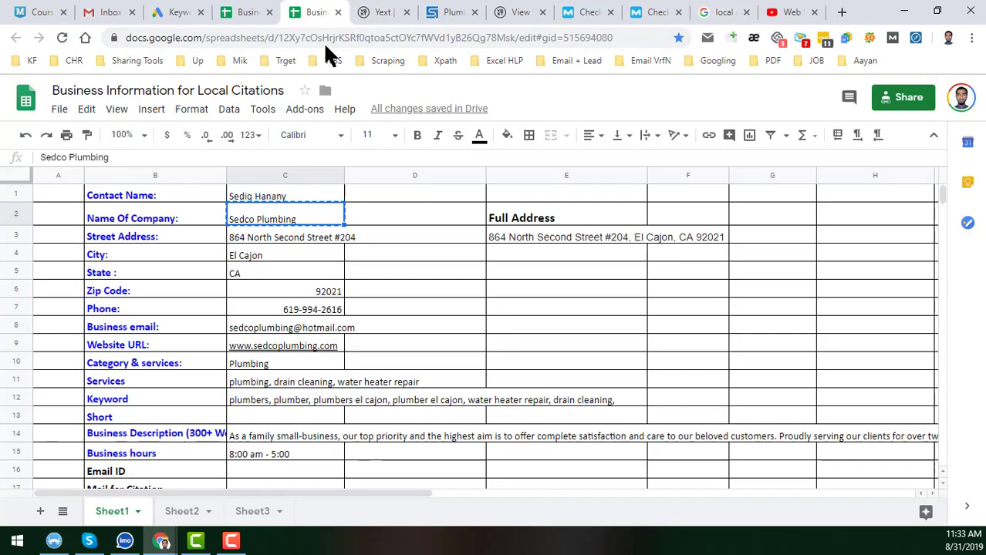
pyautogui.click(316, 310)
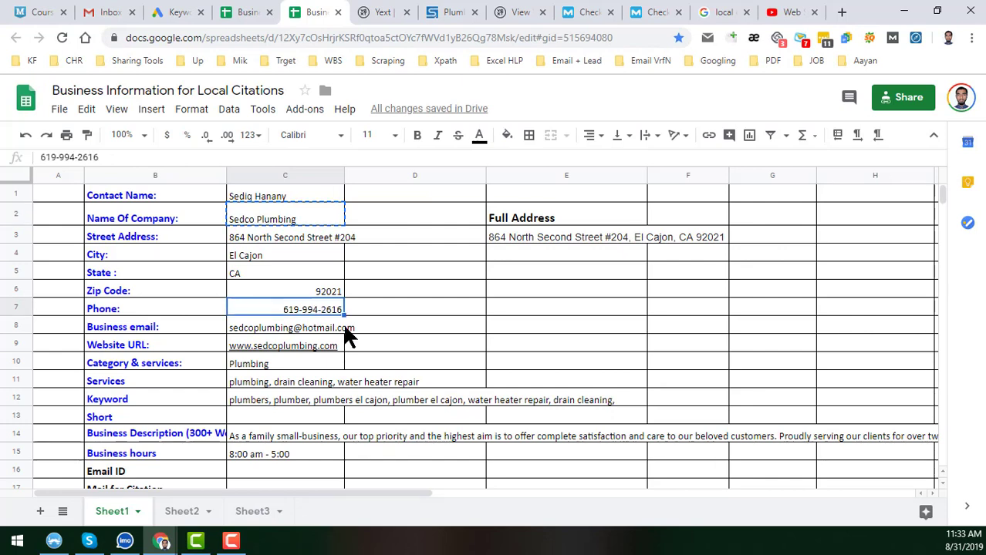
pyautogui.hotkey('ctrl', 'c')
pyautogui.click(392, 11)
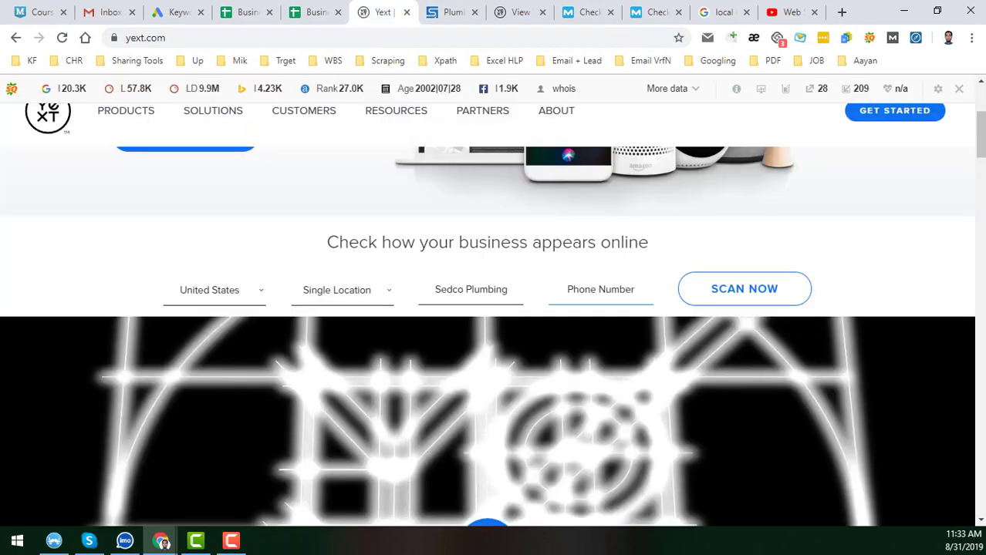
pyautogui.hotkey('ctrl', 'v')
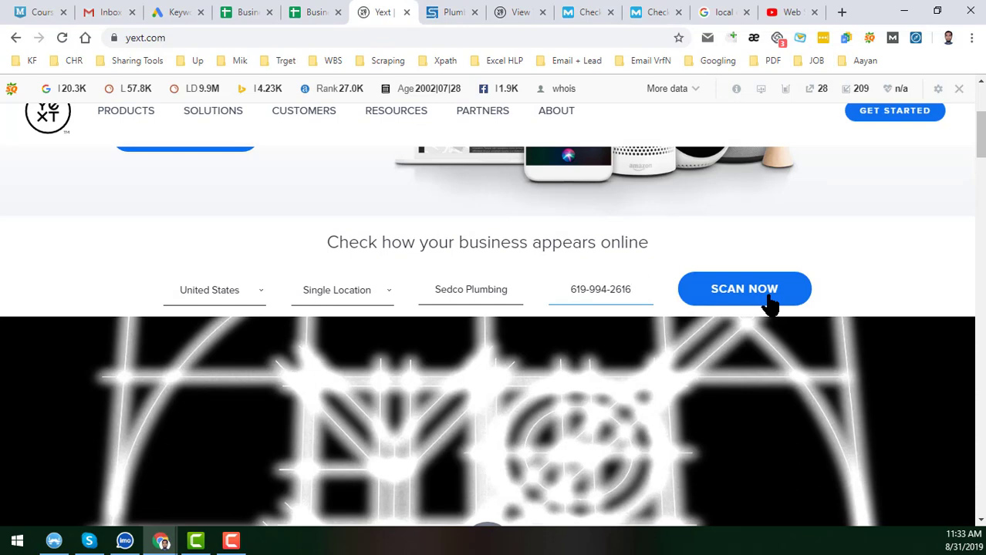
# - Place the ready scan results tab right after the Yext homepage tab, and close the homepage tab
pyautogui.moveTo(524, 12); pyautogui.dragTo(439, 17)
pyautogui.click(379, 15)
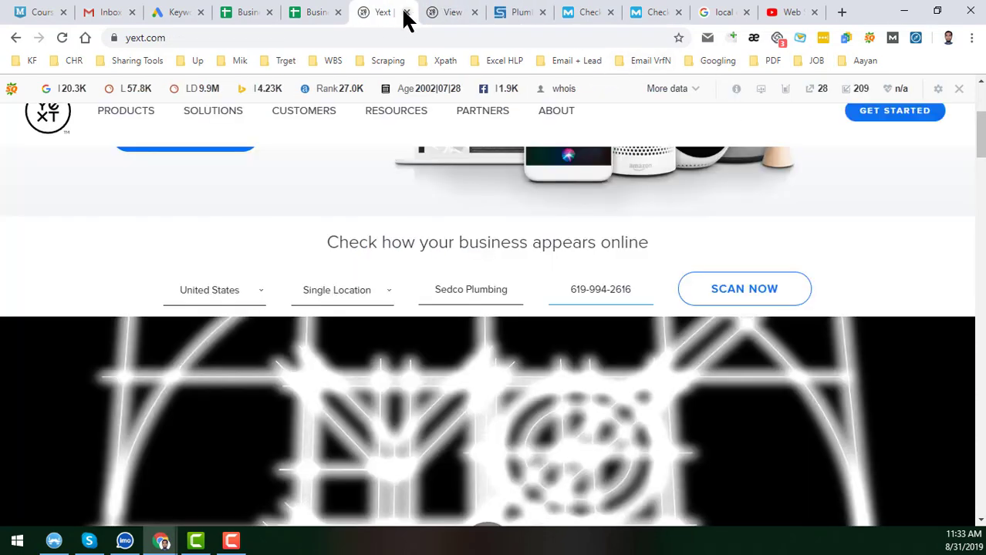
pyautogui.click(406, 12)
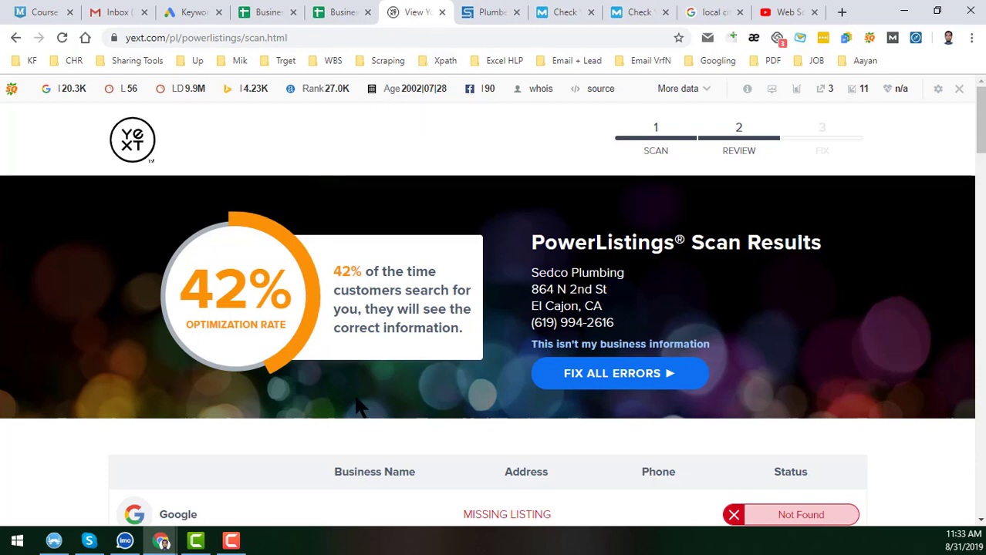
# - Examine the PowerListings scan results from Google down to the LocalPages row, checking each directory's business name, address, phone and status
pyautogui.scroll(-2, 502, 358)
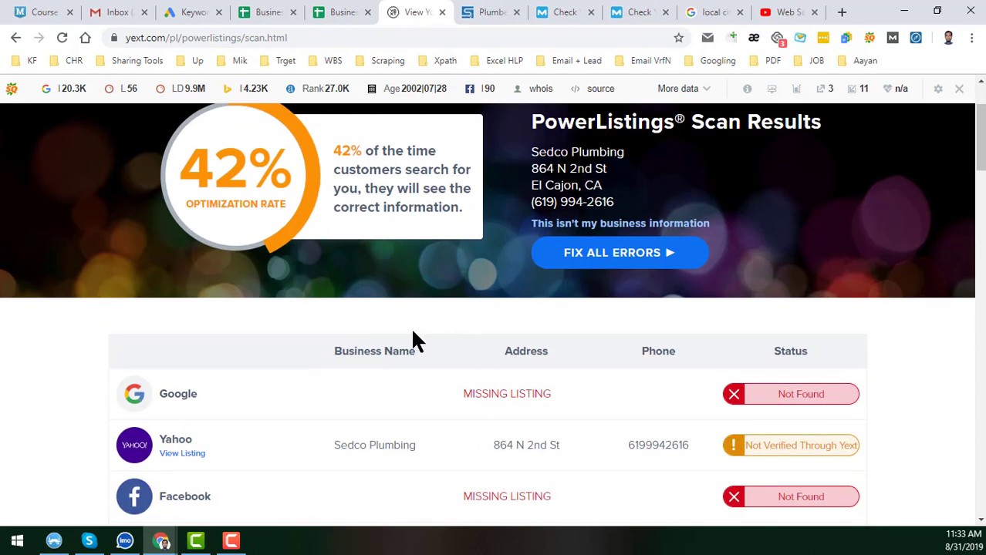
pyautogui.scroll(-4, 421, 361)
pyautogui.scroll(2, 362, 308)
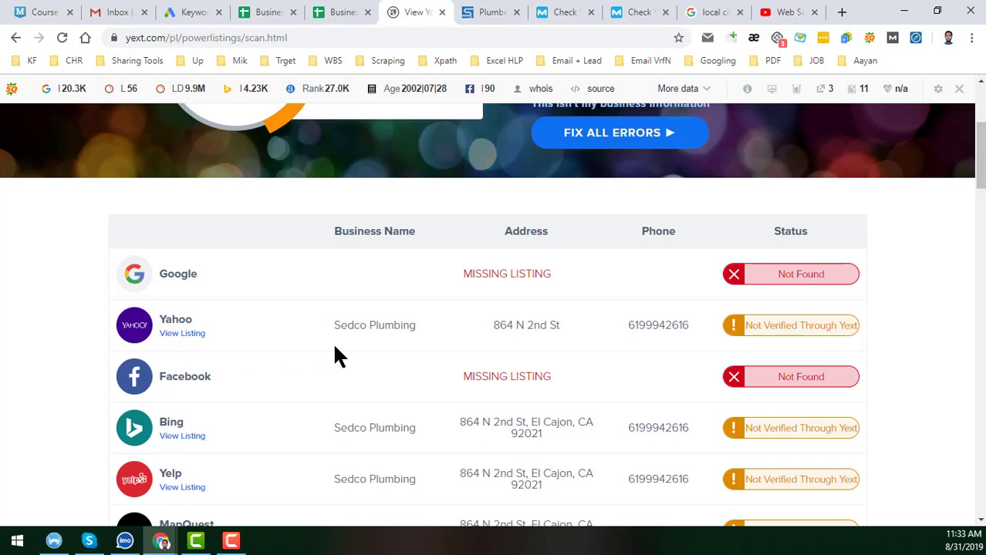
pyautogui.scroll(-1, 407, 357)
pyautogui.scroll(-3, 405, 353)
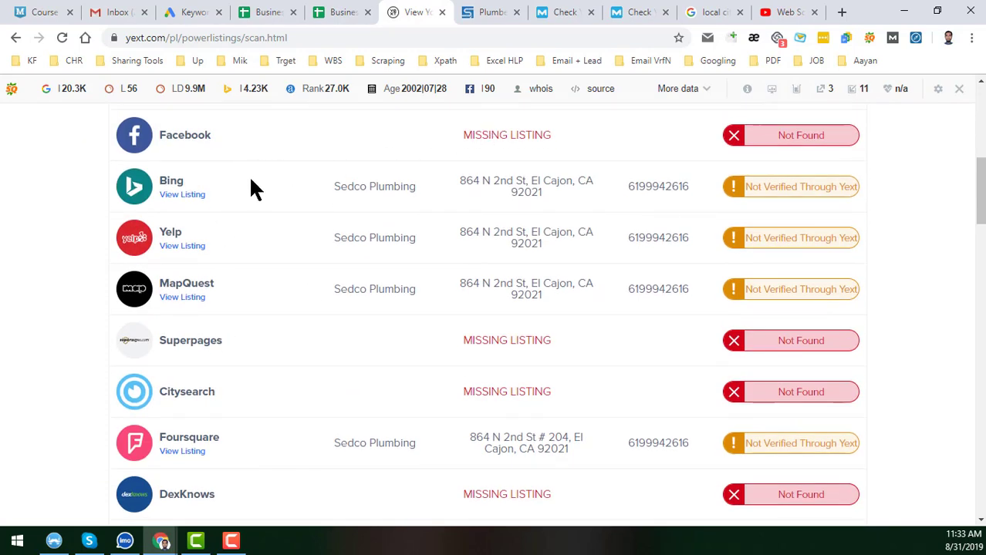
pyautogui.scroll(-2, 342, 227)
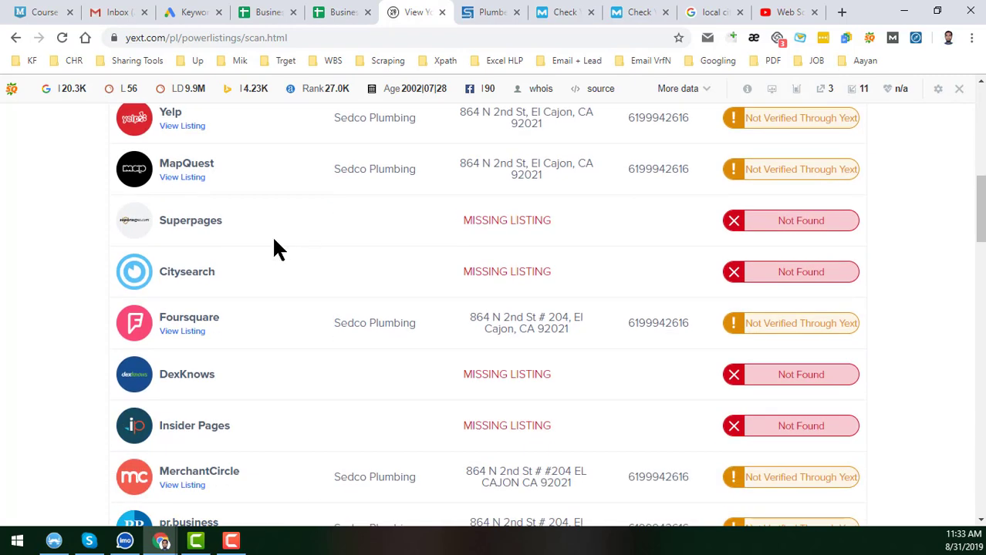
pyautogui.scroll(-5, 285, 249)
pyautogui.scroll(-2, 313, 254)
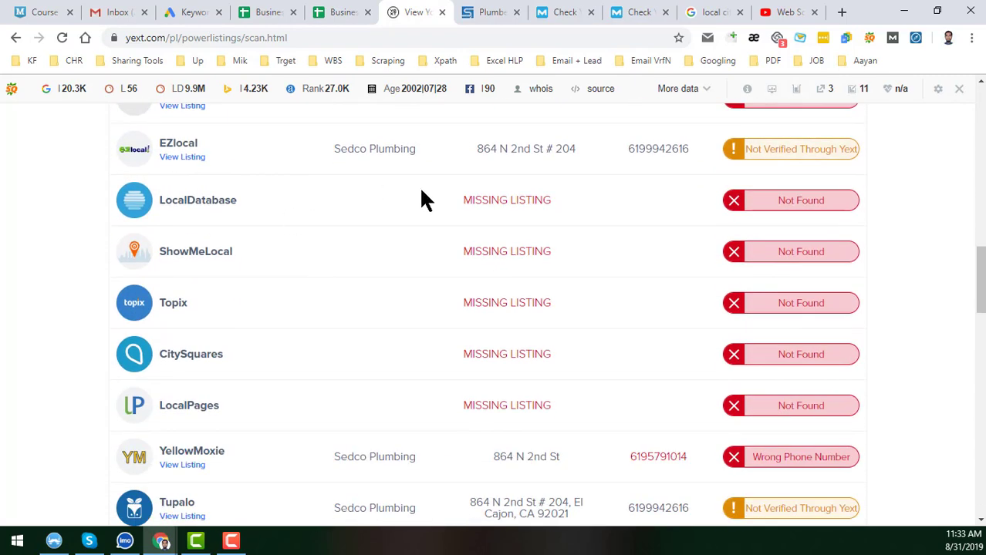
# - Check the eLocal listing's phone number against those of the neighbouring directories in the scan results
pyautogui.scroll(2, 133, 224)
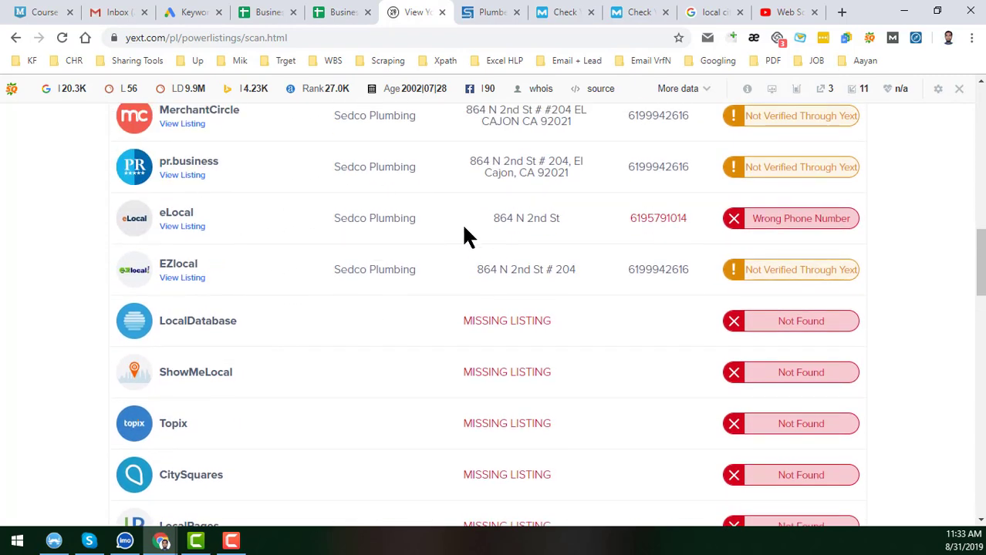
pyautogui.scroll(2, 509, 293)
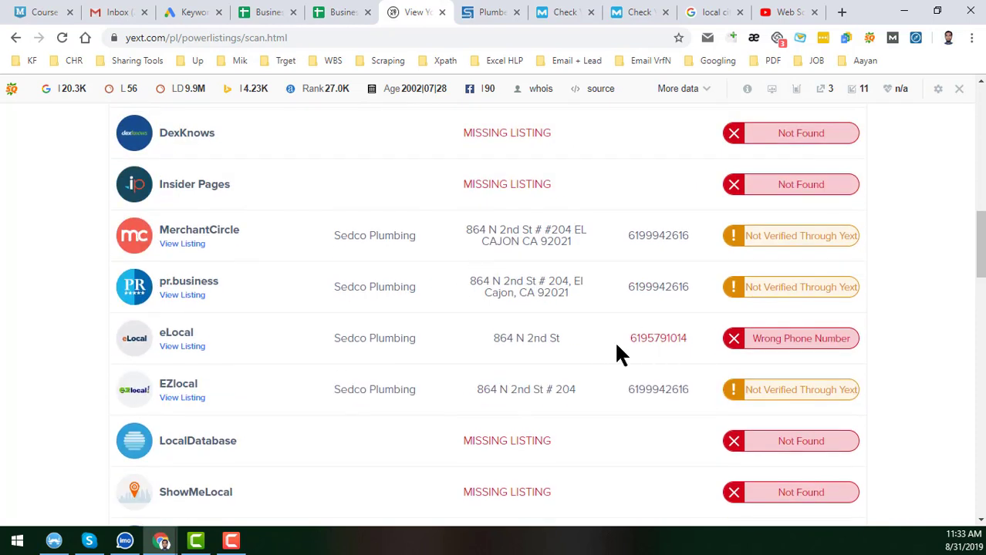
pyautogui.moveTo(631, 337); pyautogui.dragTo(700, 351)
pyautogui.scroll(-2, 648, 348)
pyautogui.scroll(-2, 590, 356)
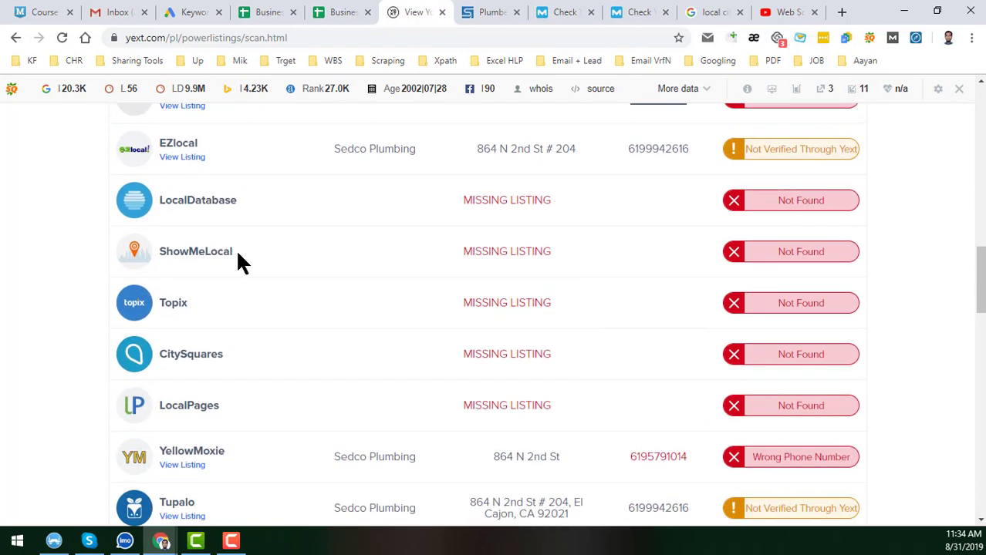
# - Look through the remaining directories in the scan results down to Find Open, and return to the start of the report
pyautogui.scroll(-2, 510, 269)
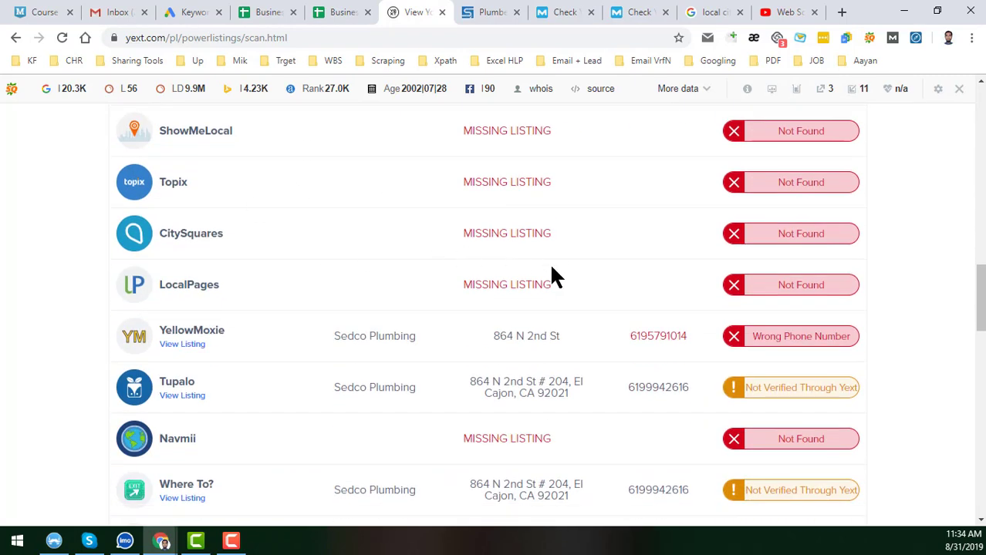
pyautogui.scroll(-2, 463, 247)
pyautogui.scroll(-1, 482, 262)
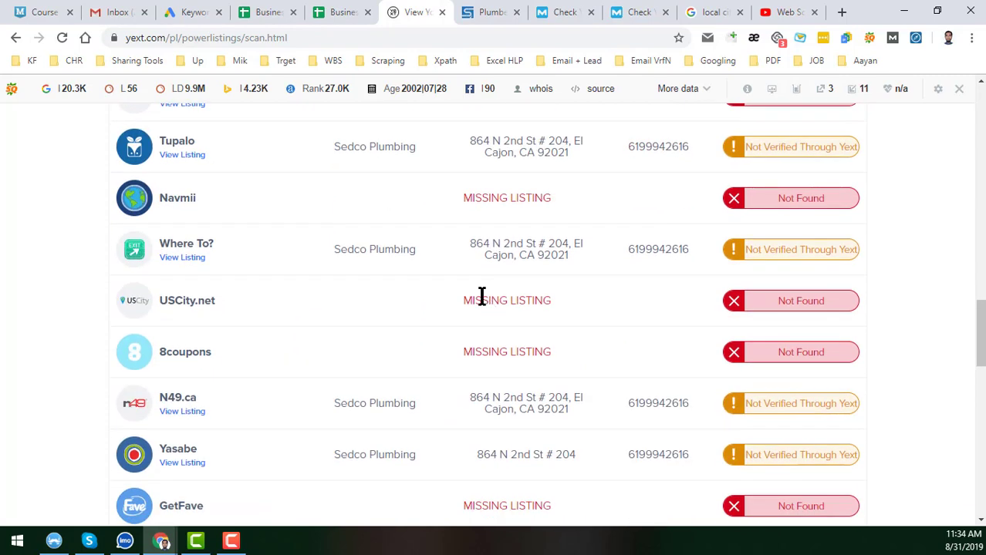
pyautogui.scroll(-4, 480, 294)
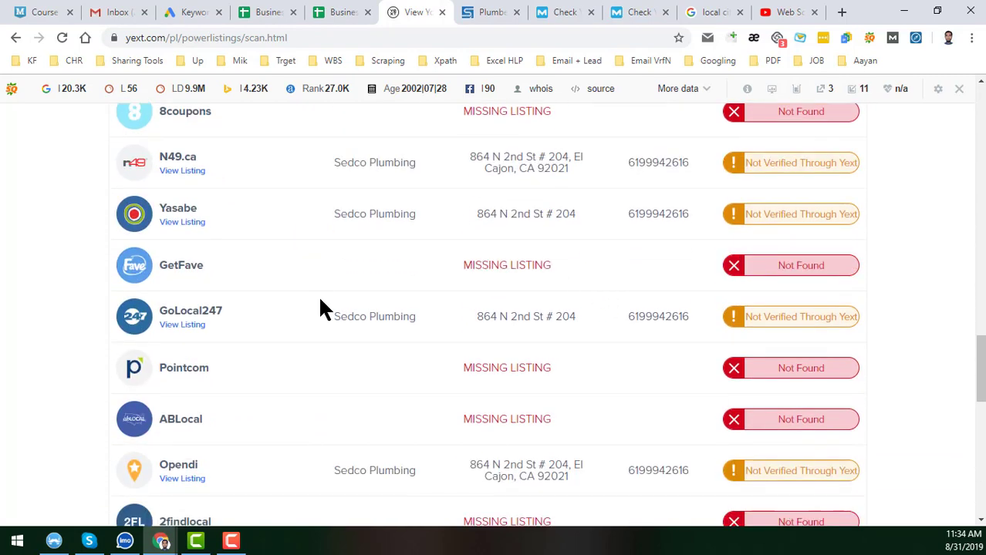
pyautogui.scroll(-2, 319, 309)
pyautogui.scroll(-6, 367, 330)
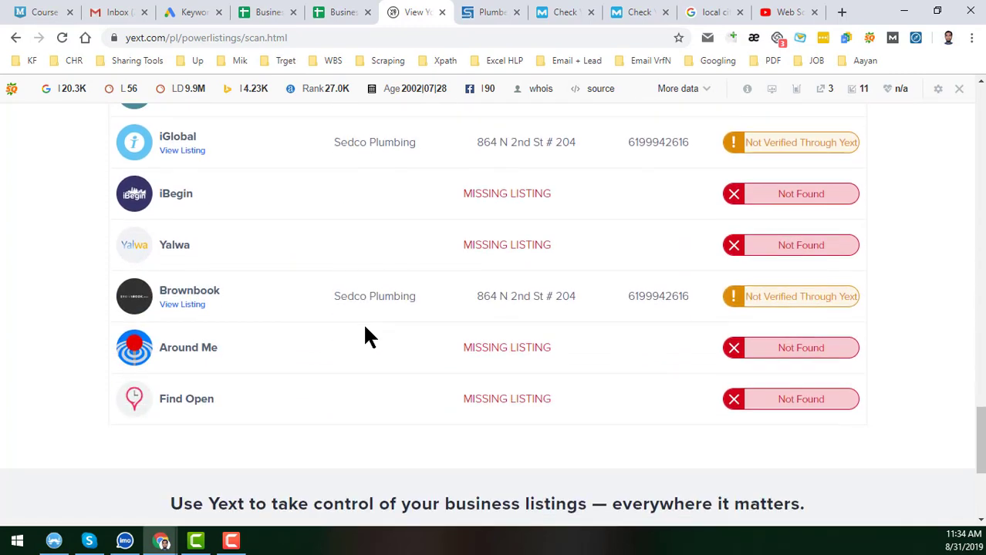
pyautogui.scroll(-2, 421, 362)
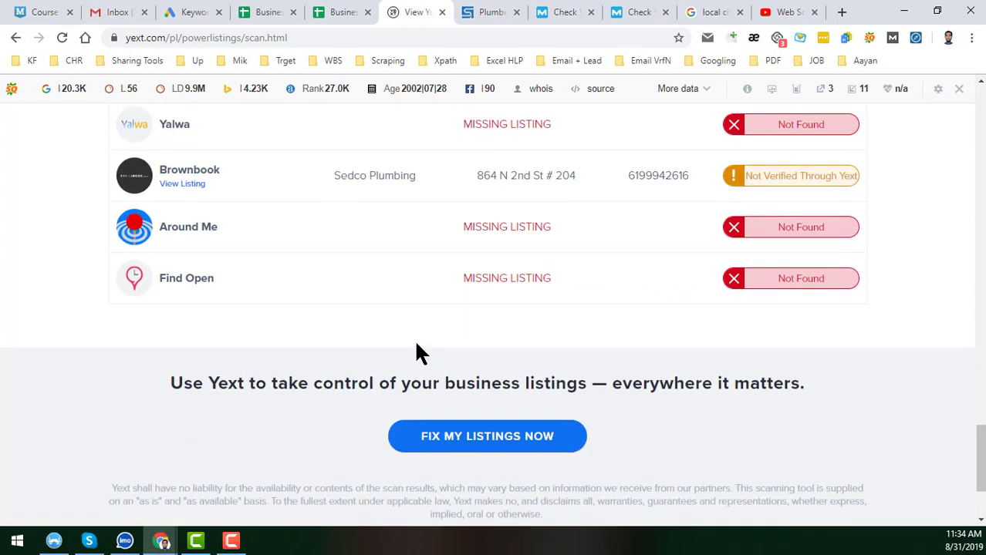
pyautogui.scroll(13, 416, 337)
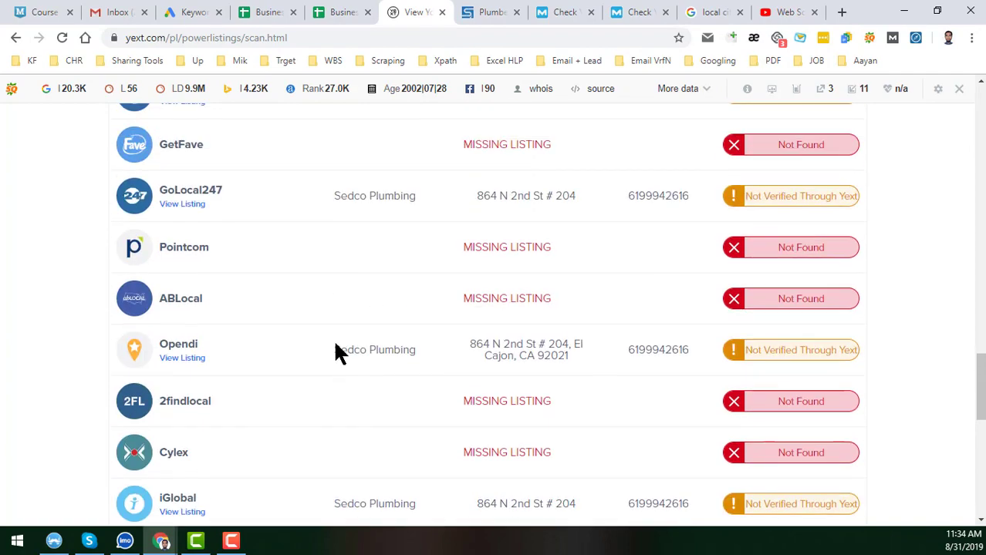
pyautogui.scroll(15, 334, 341)
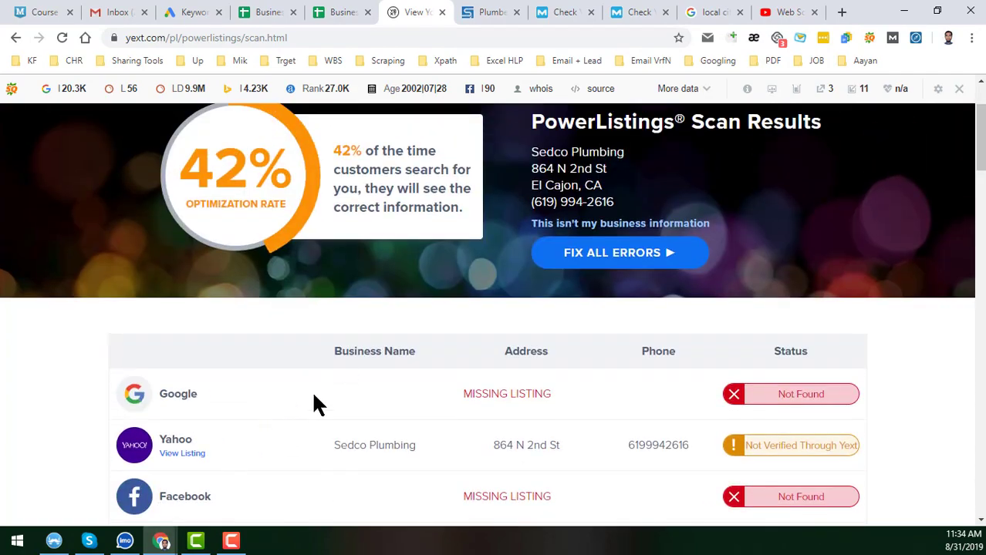
# - View Moz's online presence score and its blank check form, and close the blank form's tab
pyautogui.click(640, 13)
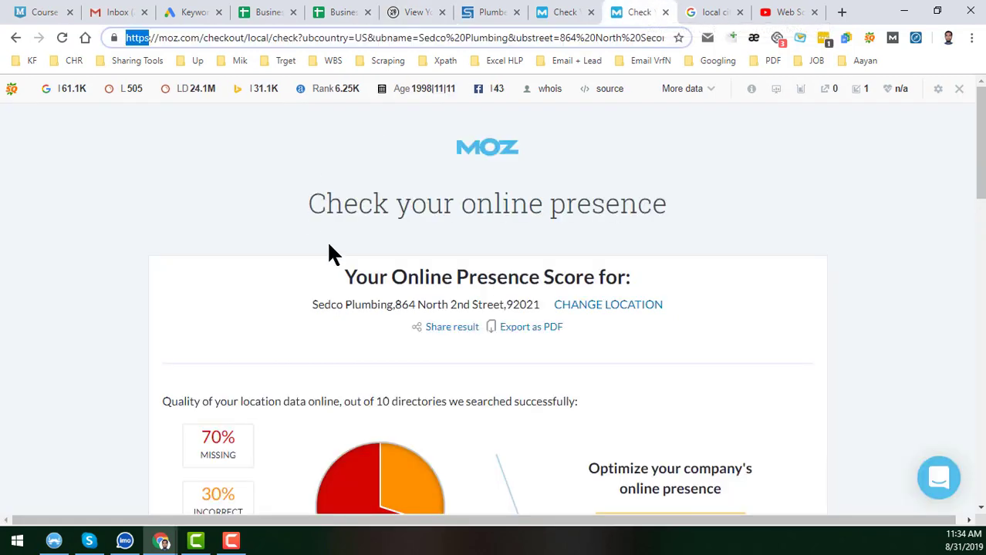
pyautogui.click(582, 11)
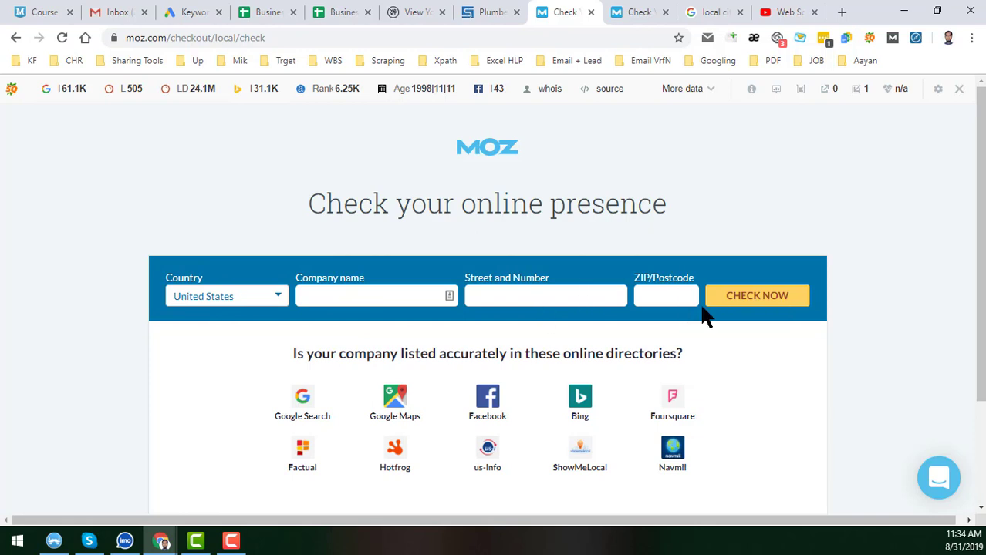
pyautogui.click(644, 12)
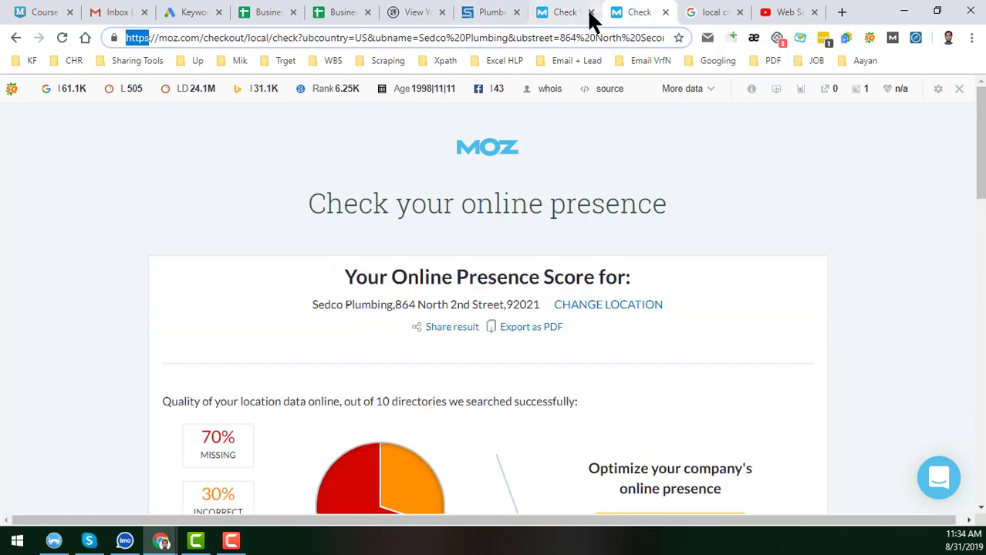
pyautogui.click(583, 15)
pyautogui.click(591, 13)
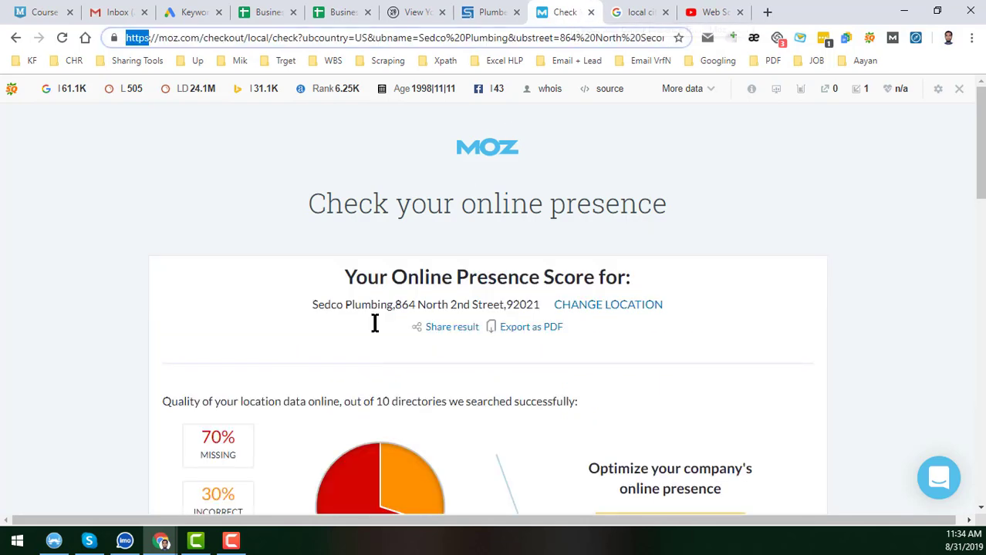
# - Examine Moz's online presence score chart and its directory results from Google Search down to Uber
pyautogui.scroll(-2, 363, 344)
pyautogui.scroll(2, 386, 277)
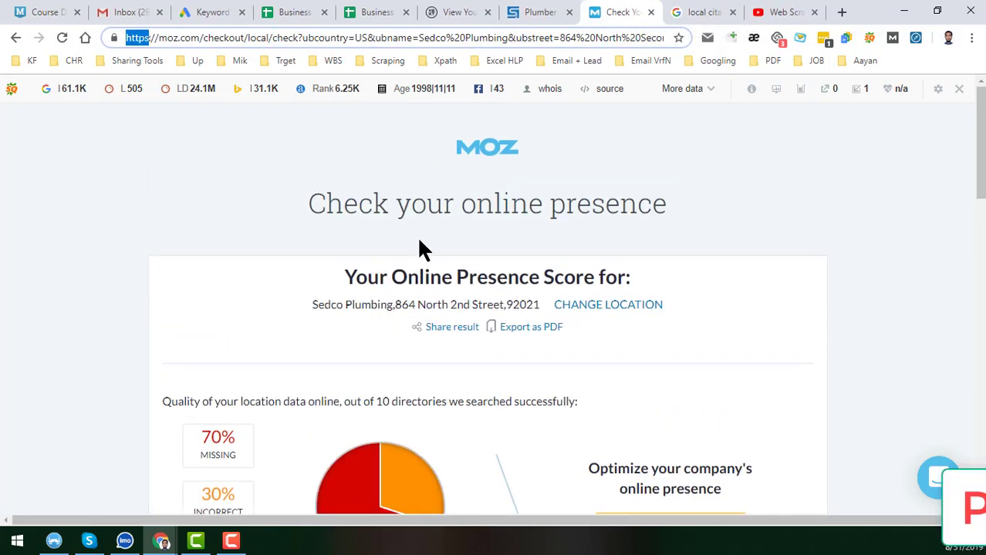
pyautogui.scroll(-2, 379, 266)
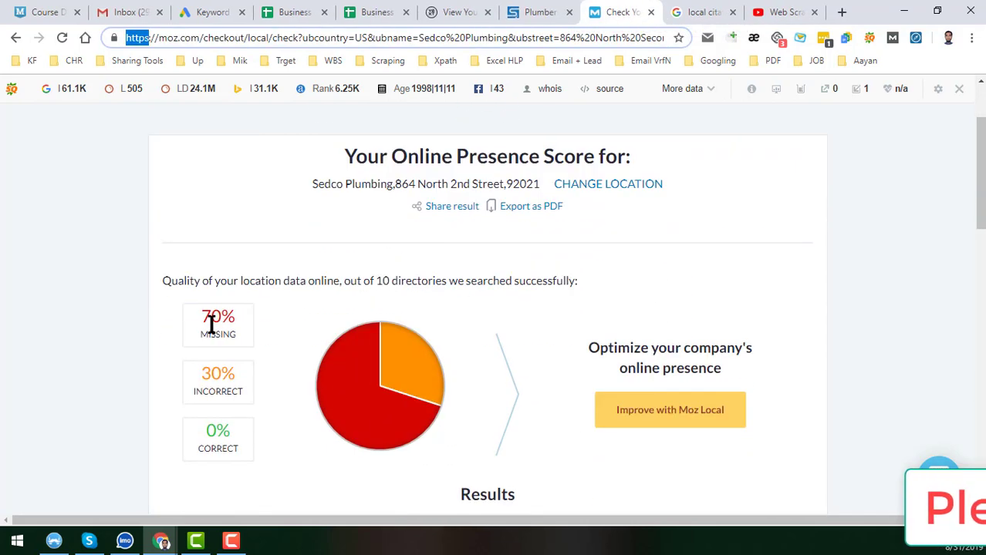
pyautogui.moveTo(368, 360)
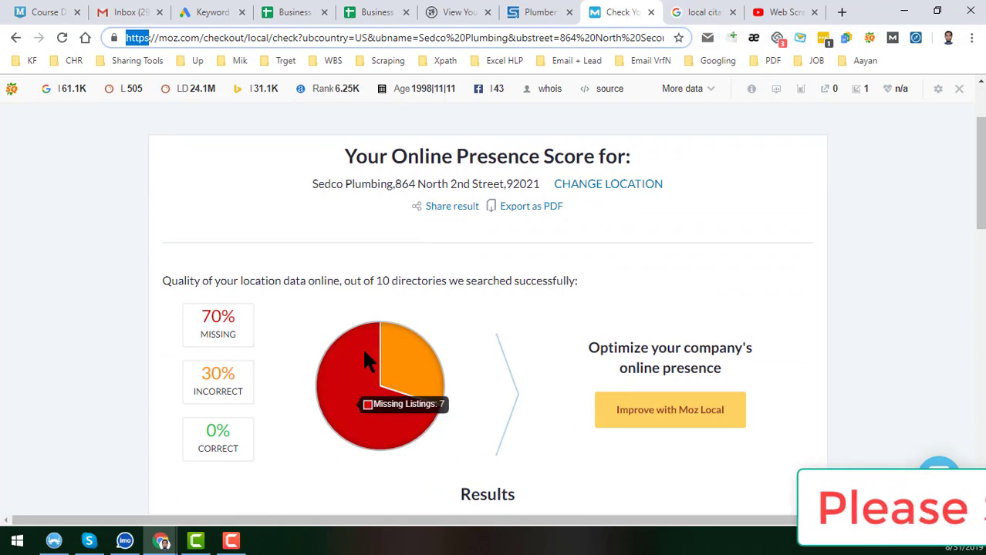
pyautogui.scroll(-2, 367, 360)
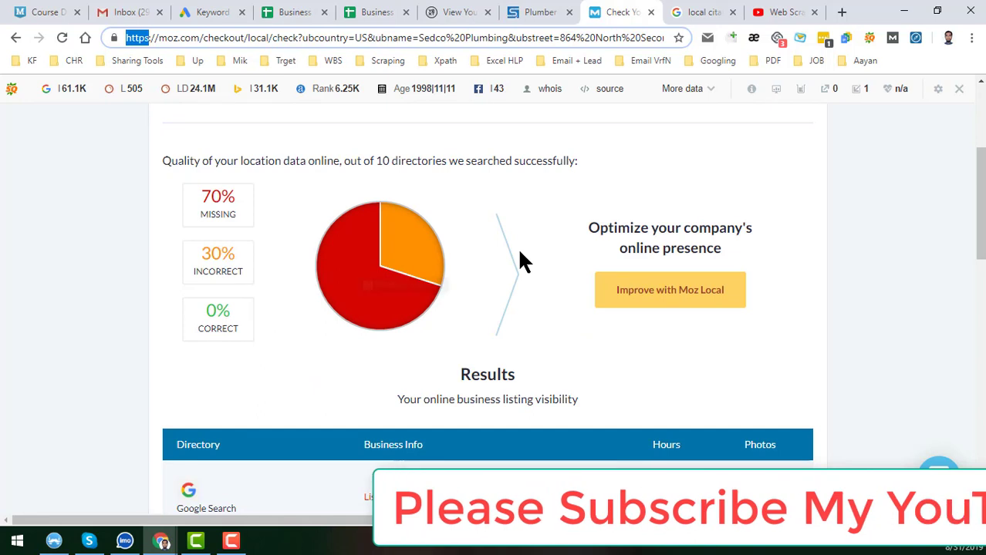
pyautogui.scroll(-3, 540, 308)
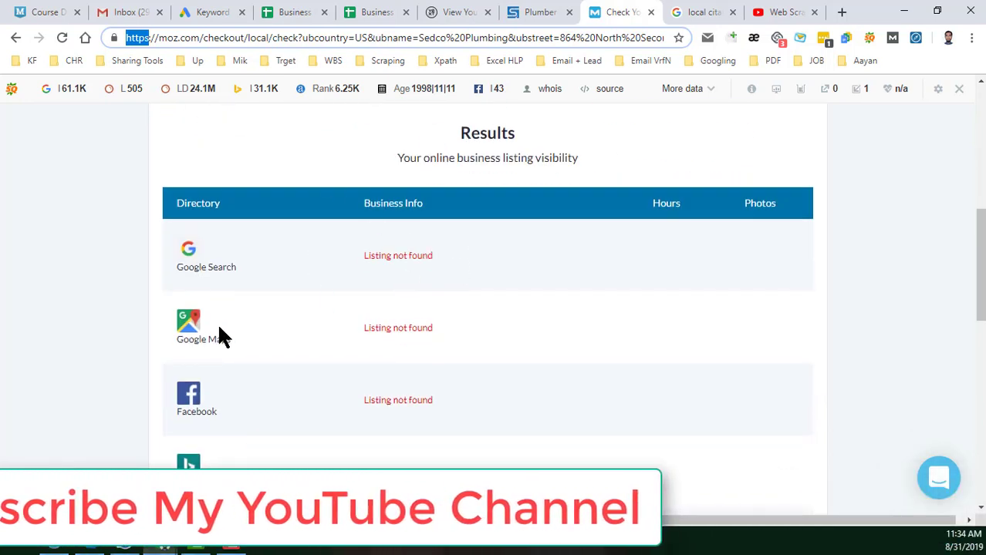
pyautogui.scroll(-2, 232, 247)
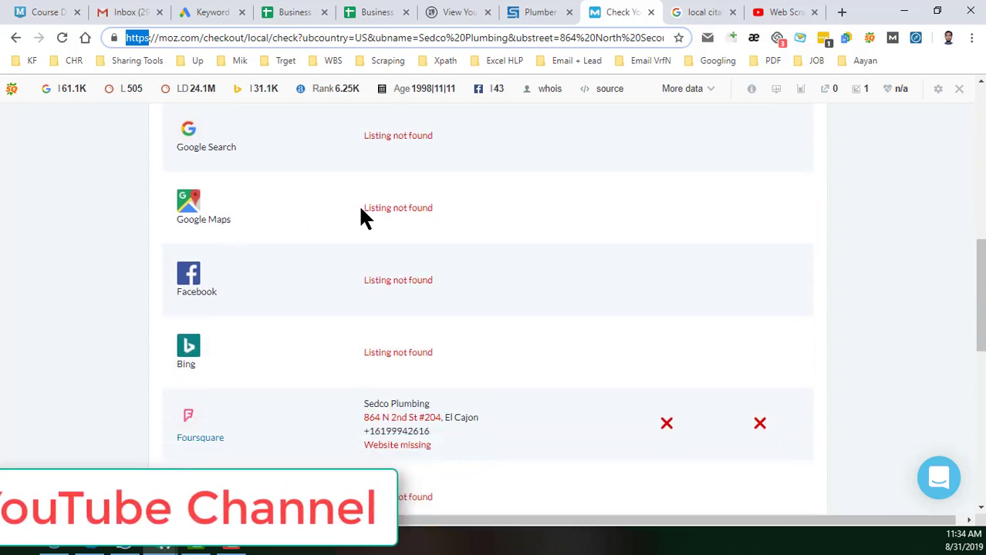
pyautogui.scroll(-2, 351, 251)
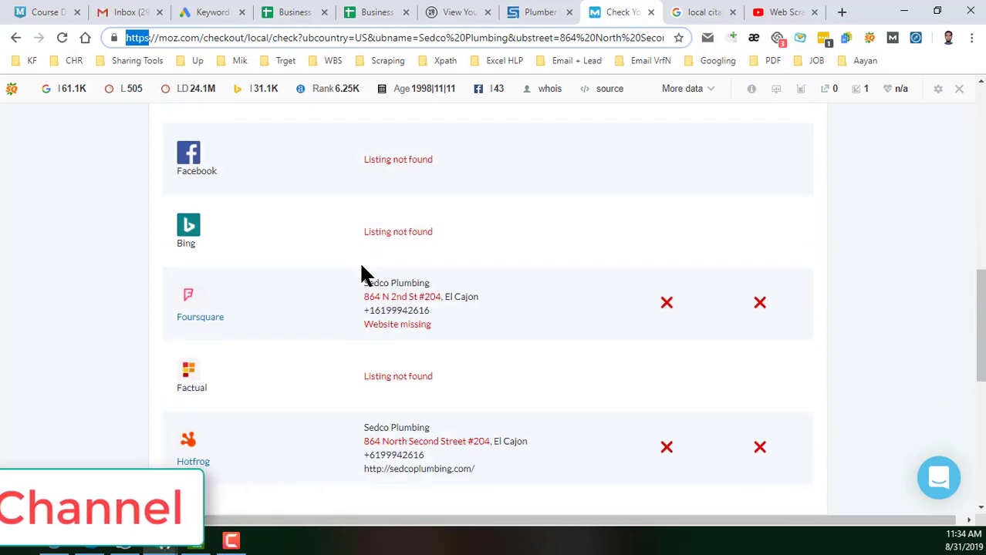
pyautogui.scroll(-4, 355, 320)
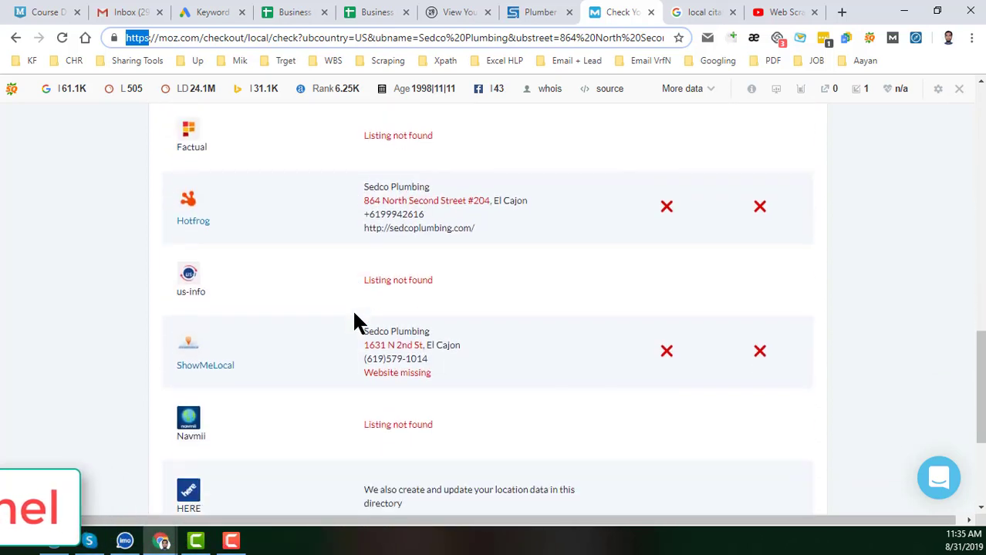
pyautogui.scroll(-4, 354, 316)
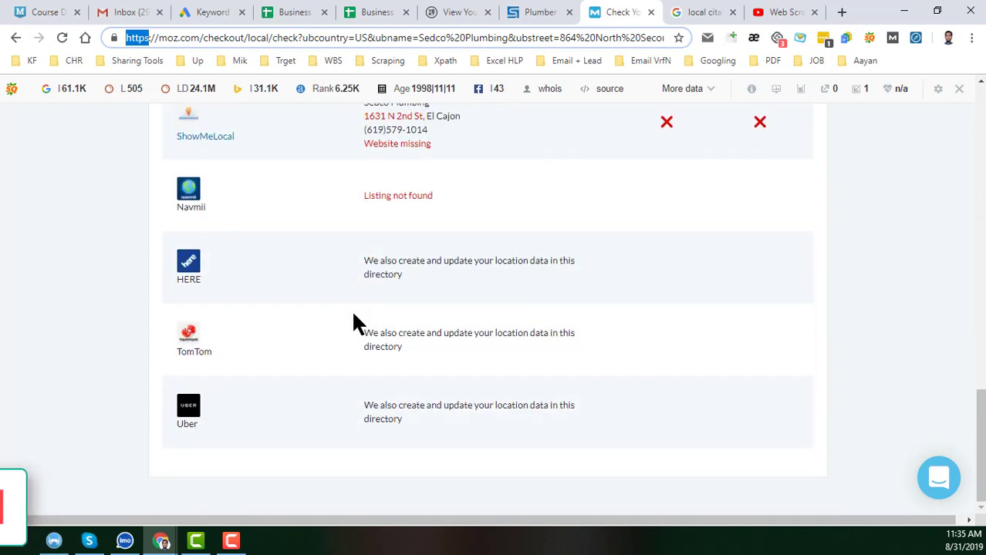
# - Recheck the business details Moz lists for Foursquare, Hotfrog and ShowMeLocal, and return to the score chart
pyautogui.scroll(14, 353, 317)
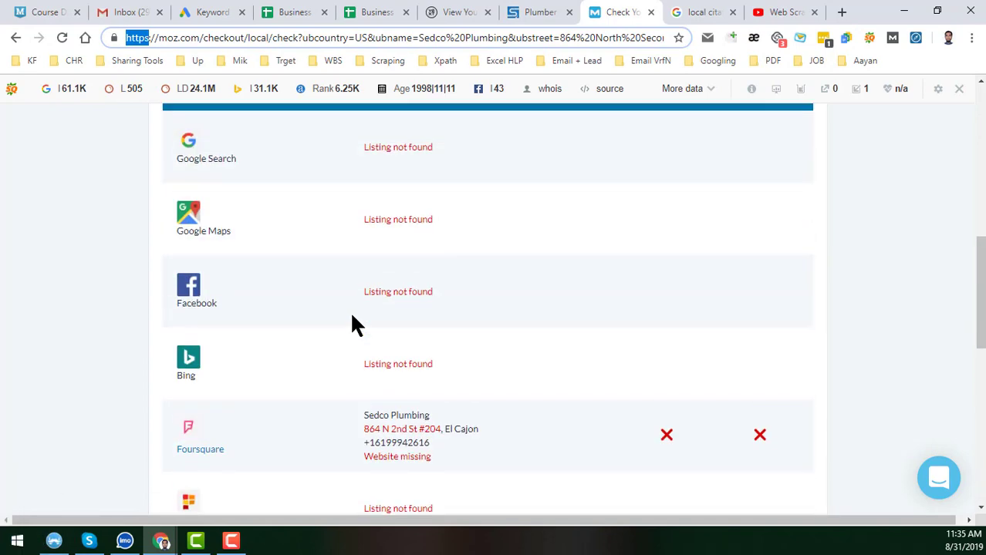
pyautogui.scroll(-3, 473, 345)
pyautogui.scroll(-3, 471, 344)
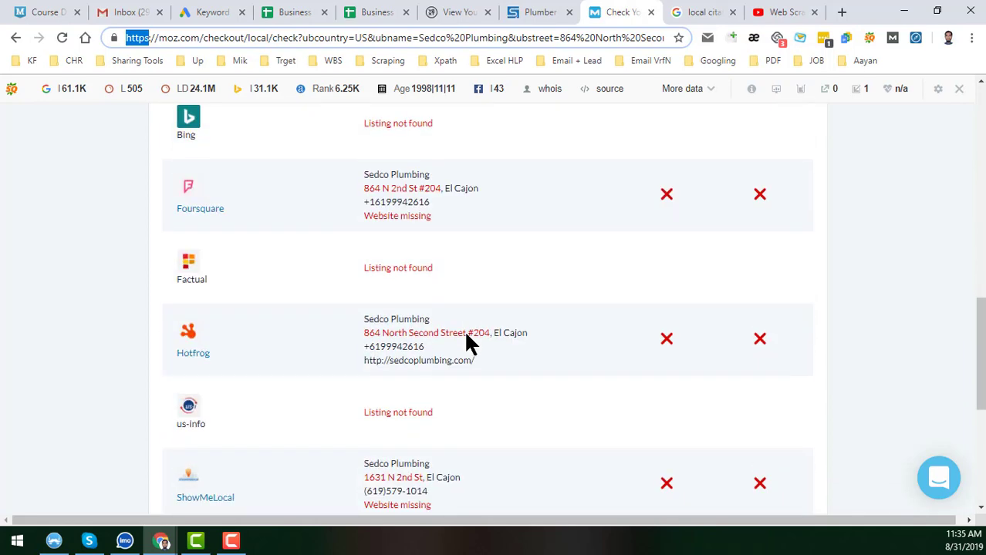
pyautogui.scroll(-2, 471, 344)
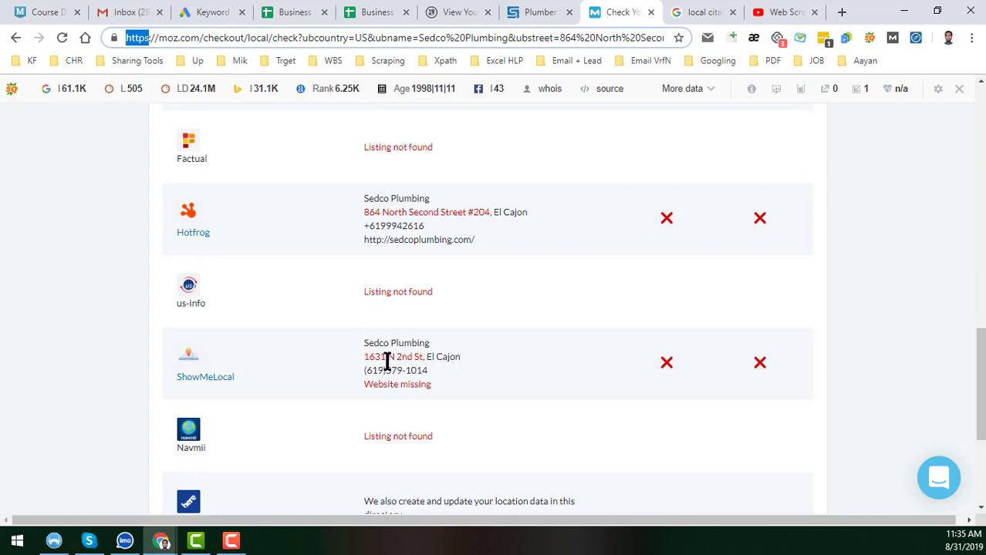
pyautogui.scroll(-5, 387, 361)
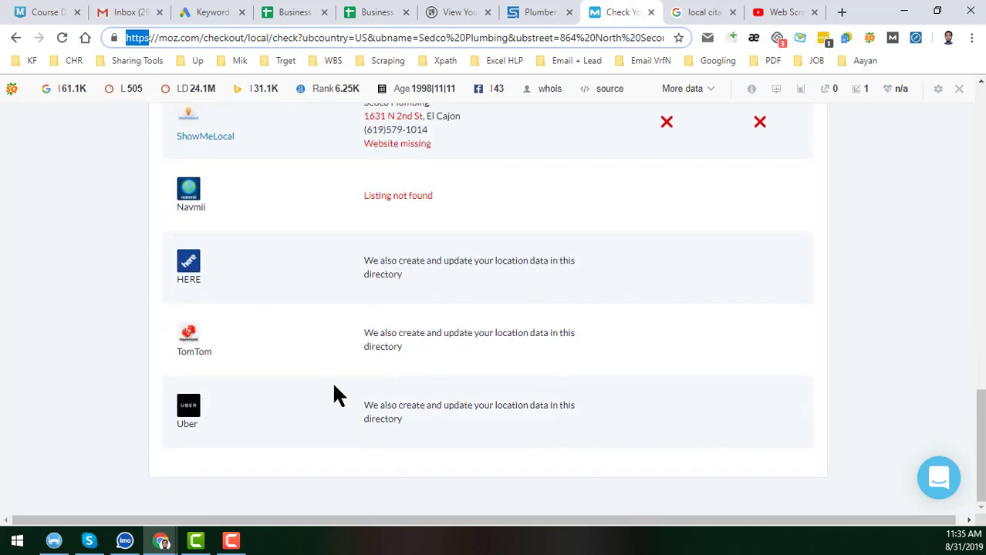
pyautogui.scroll(6, 340, 395)
pyautogui.scroll(2, 408, 319)
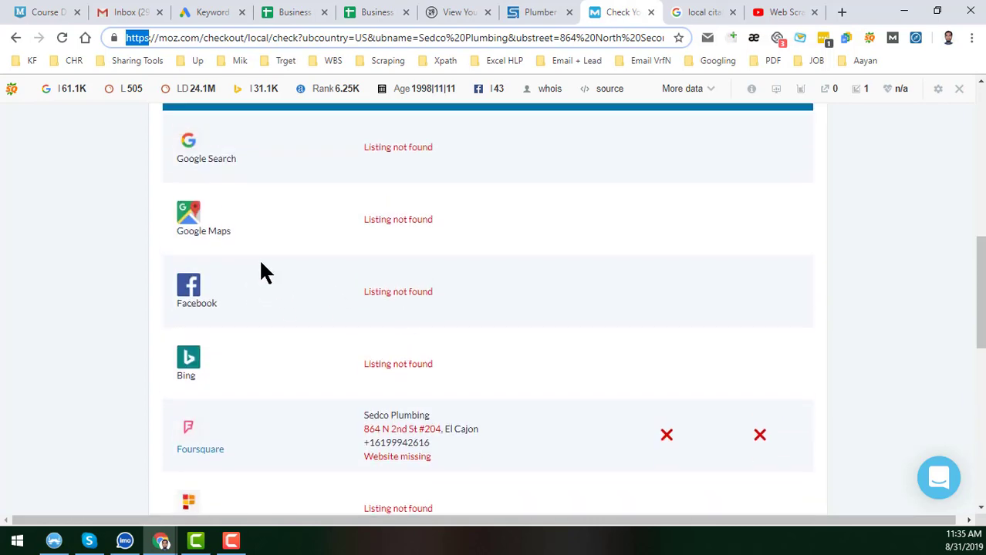
pyautogui.scroll(3, 395, 268)
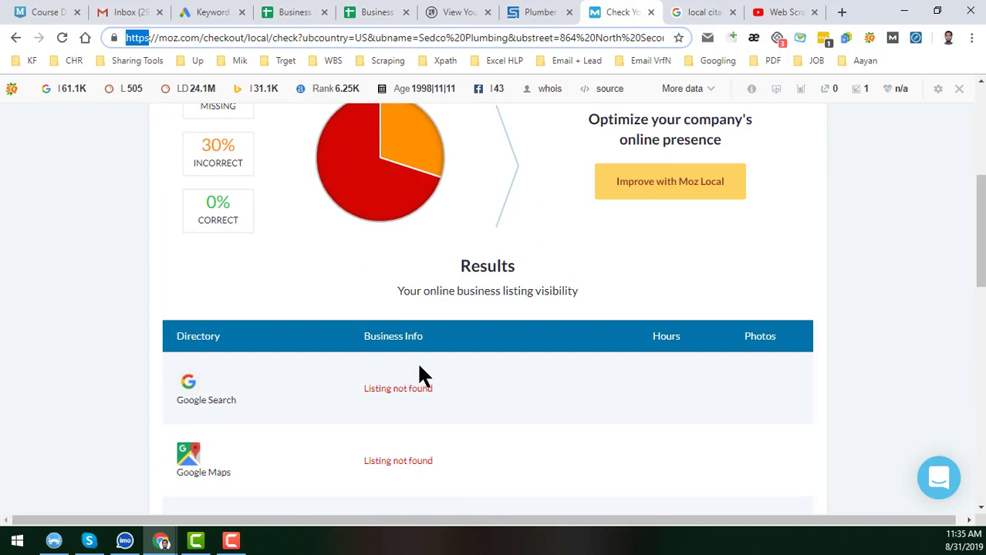
pyautogui.scroll(2, 418, 376)
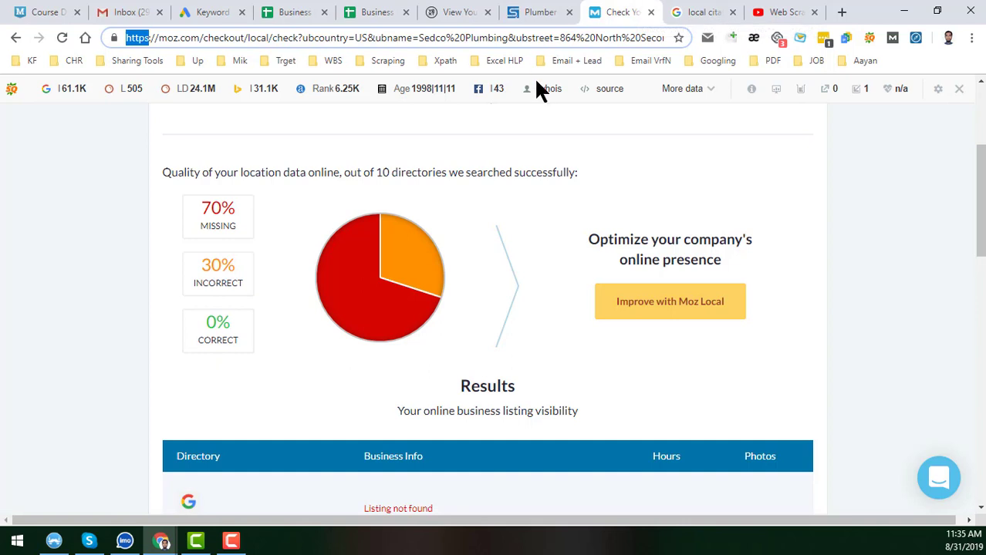
# - Switch to the Yext scan report and review its optimization rate and directory statuses down to Find Open
pyautogui.click(432, 11)
pyautogui.scroll(-9, 399, 278)
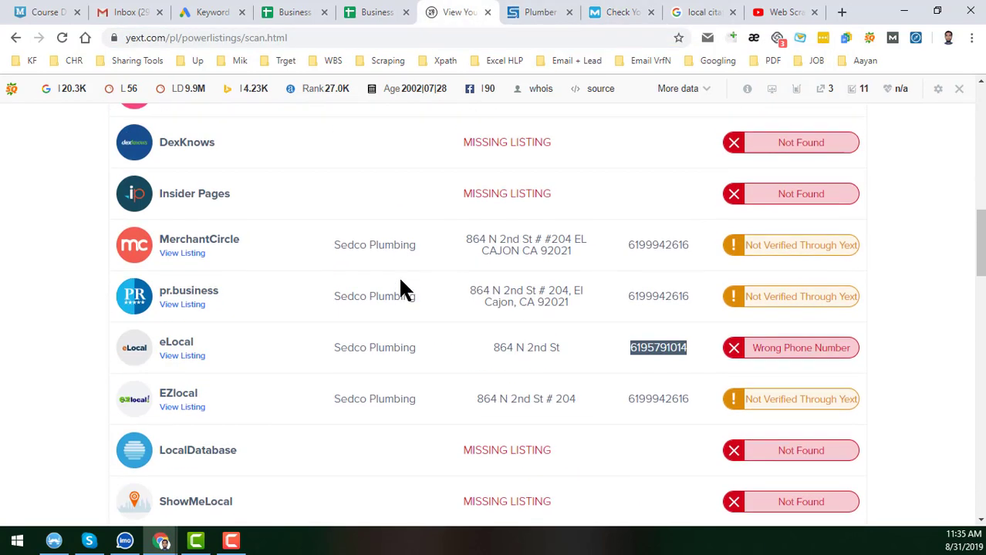
pyautogui.scroll(11, 400, 279)
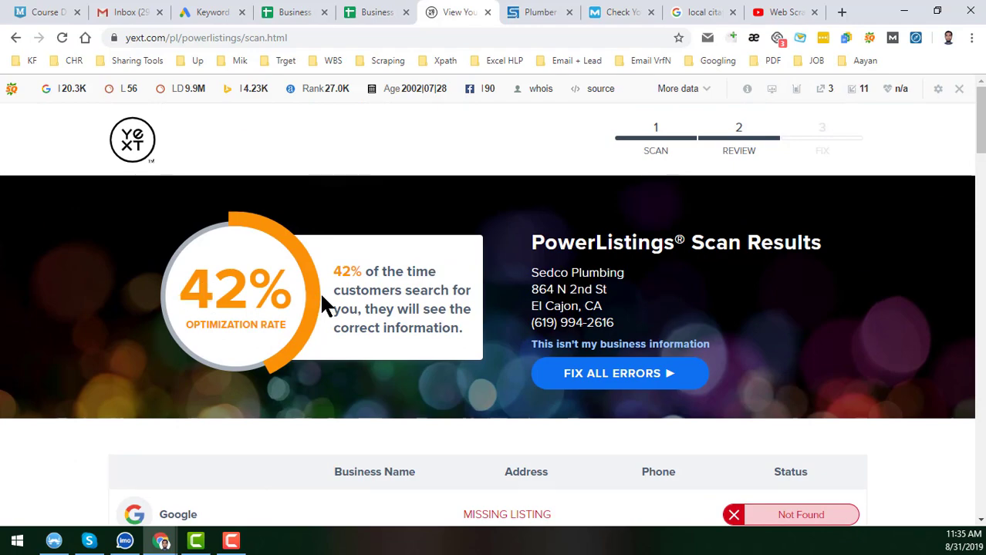
pyautogui.scroll(-6, 260, 330)
pyautogui.scroll(-20, 261, 330)
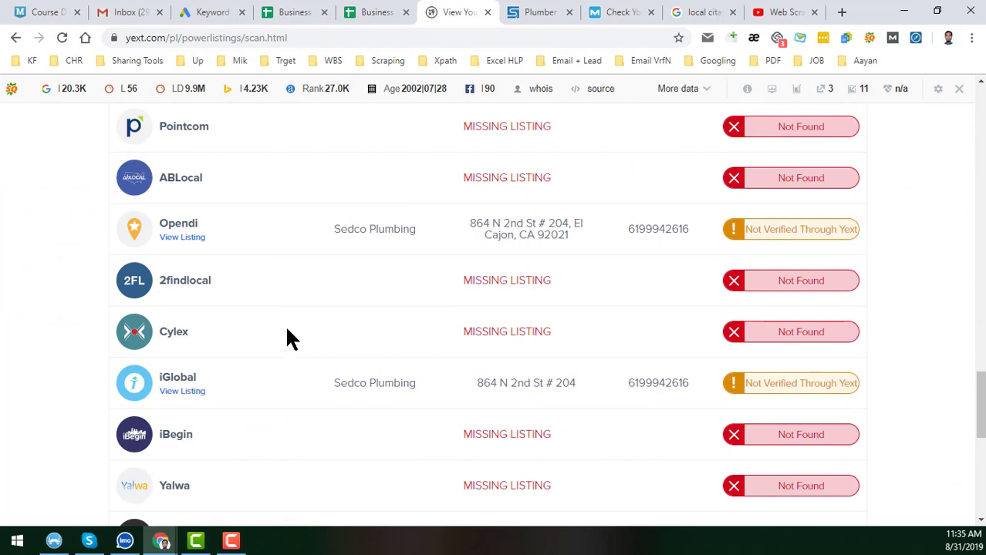
pyautogui.scroll(-5, 392, 323)
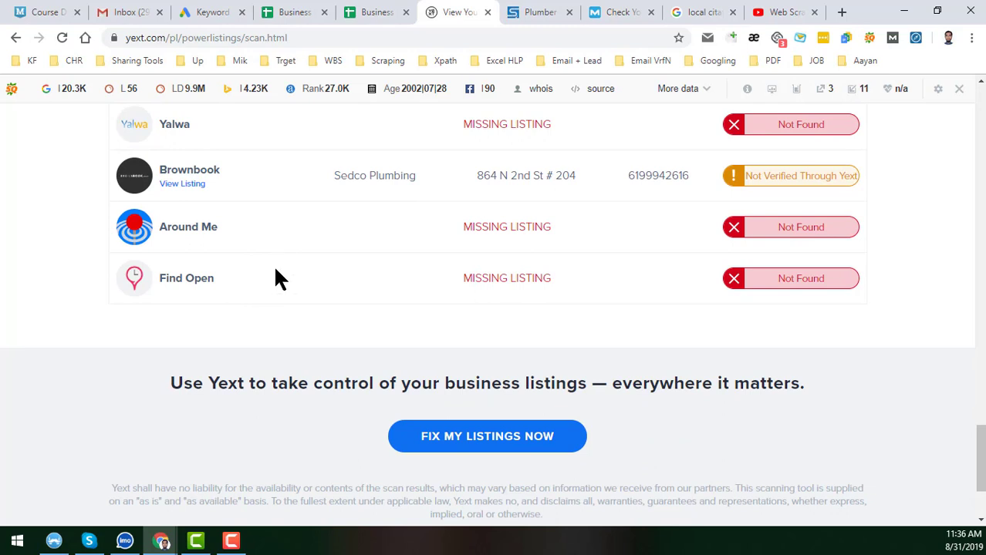
# - Open the Brownbook listing from the scan results in a new tab and examine its contact details and claim status
pyautogui.middleClick(195, 186)
pyautogui.click(492, 13)
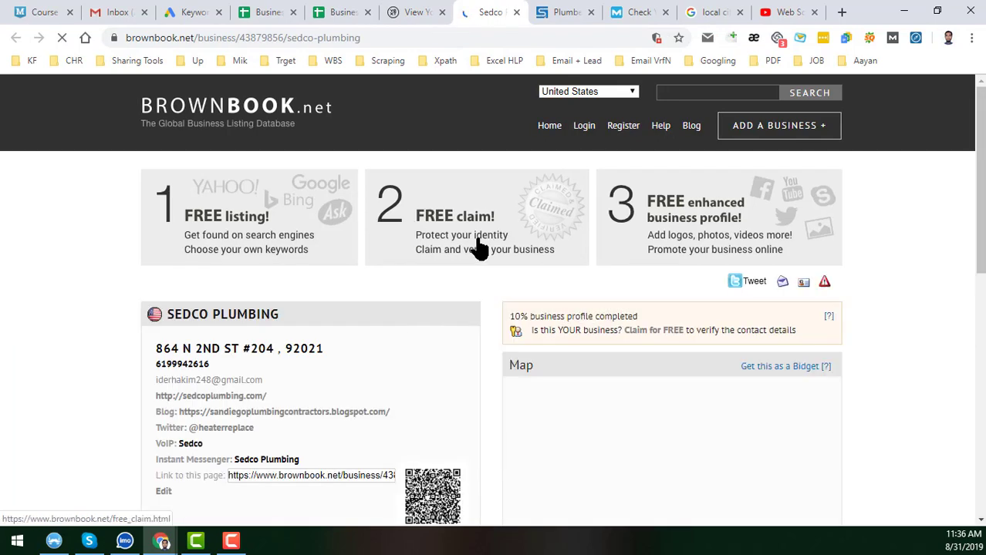
pyautogui.scroll(-1, 311, 314)
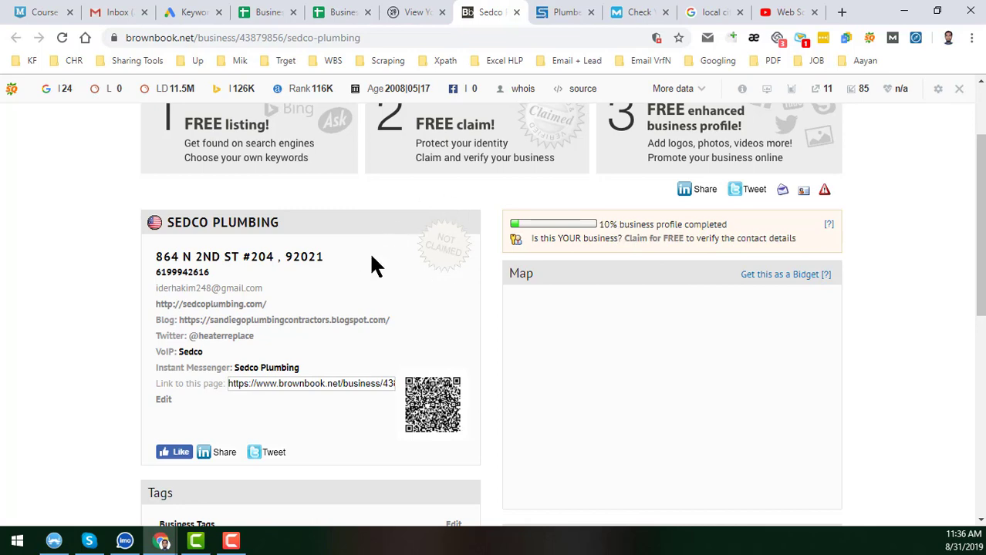
pyautogui.scroll(2, 370, 255)
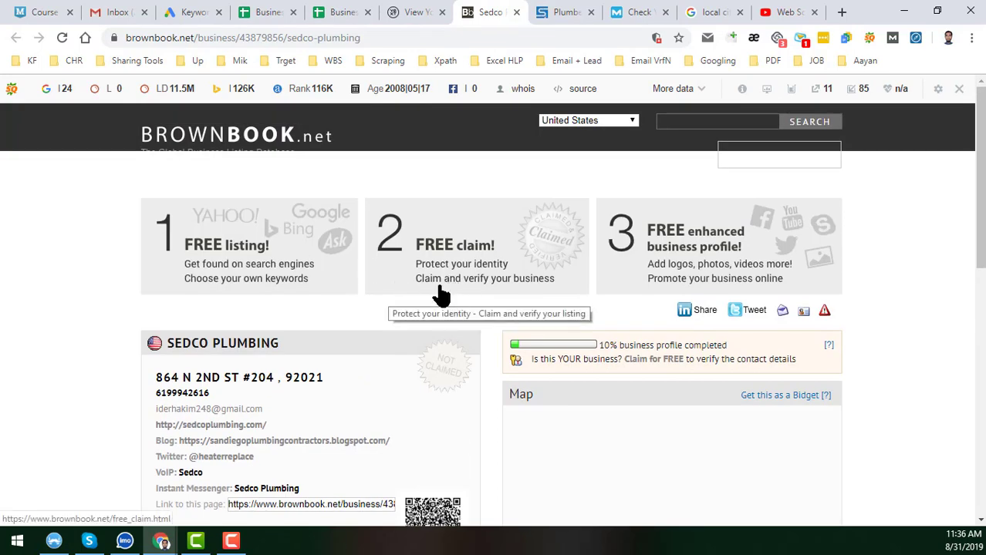
pyautogui.scroll(-2, 439, 295)
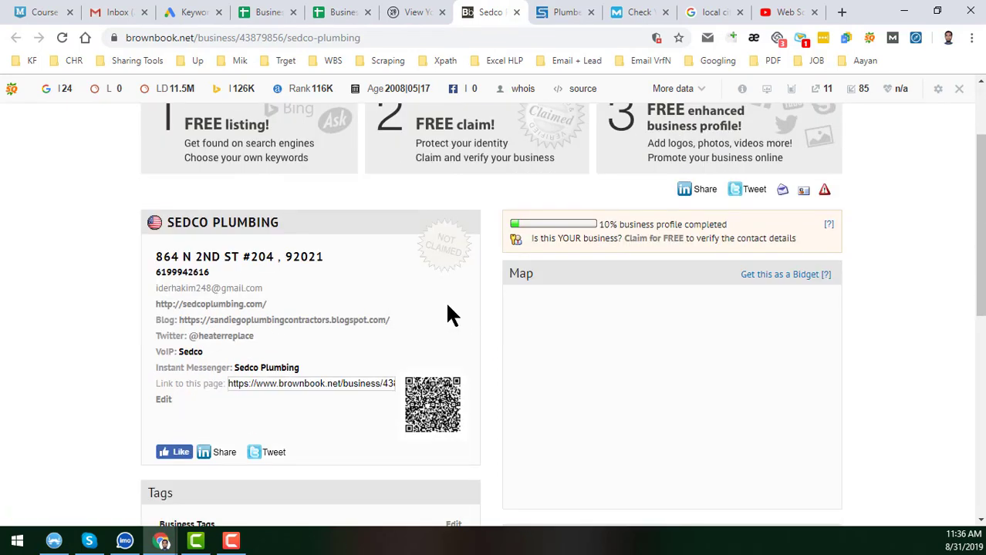
pyautogui.scroll(-2, 449, 308)
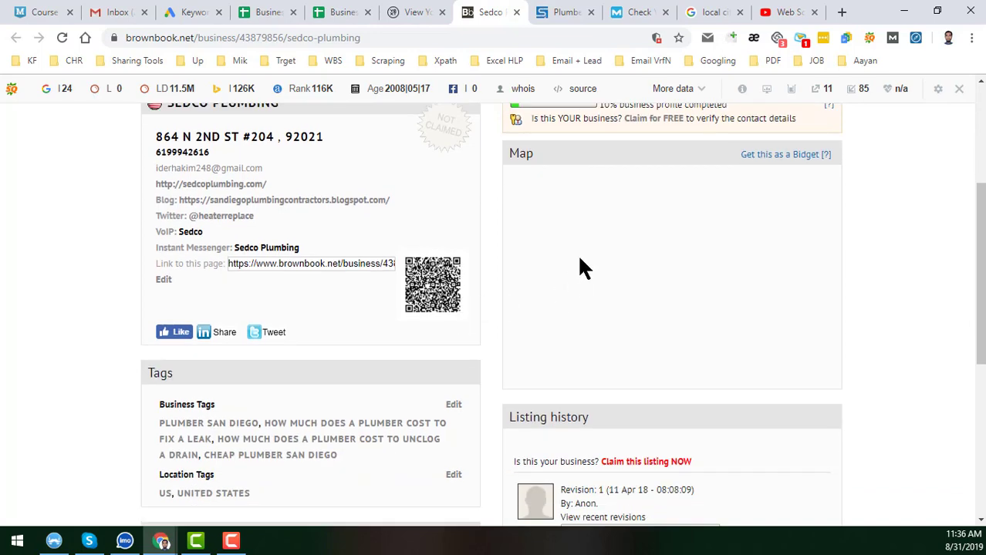
pyautogui.scroll(2, 580, 259)
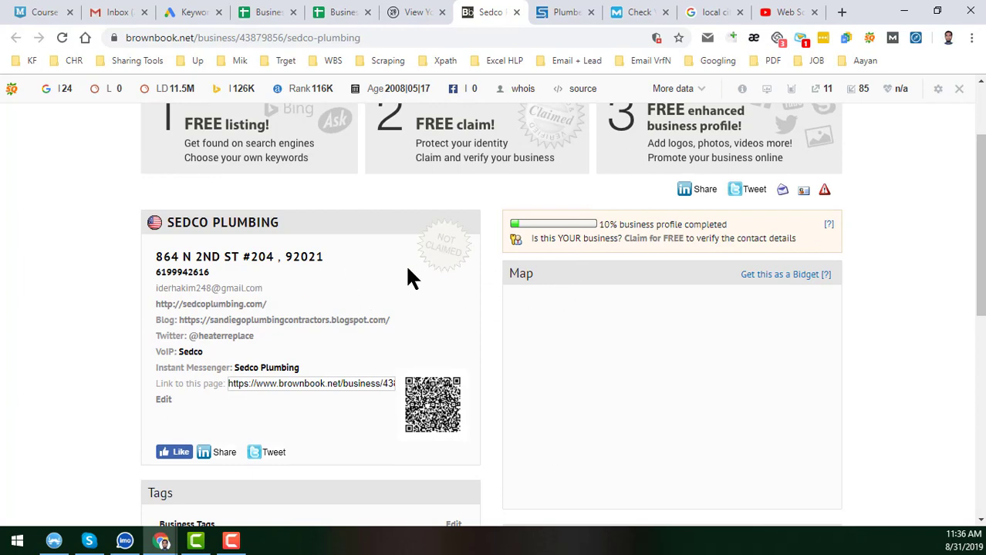
# - Review the Brownbook listing's business tags, location tags, reviews, listing history and free claim information
pyautogui.scroll(-2, 393, 290)
pyautogui.scroll(-6, 378, 301)
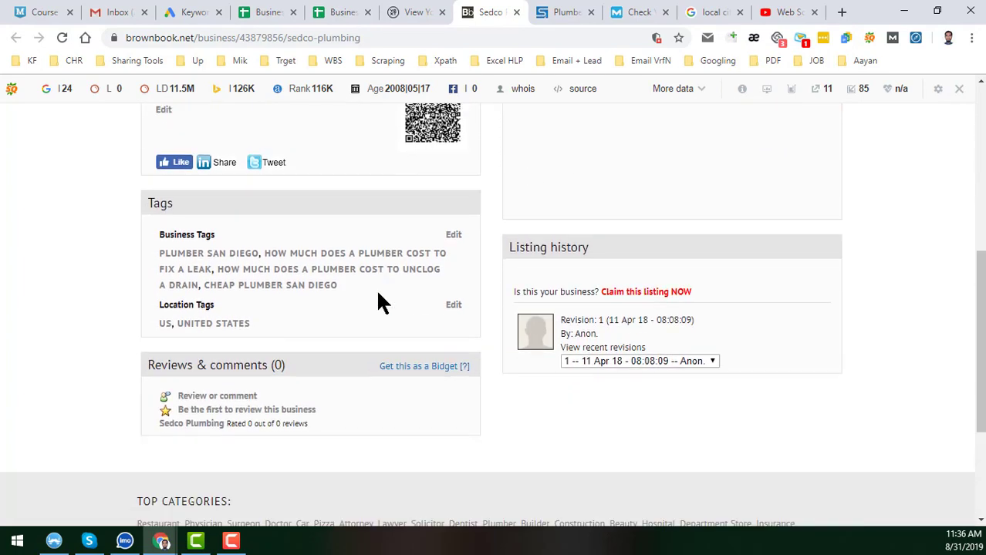
pyautogui.scroll(5, 378, 301)
pyautogui.scroll(3, 390, 300)
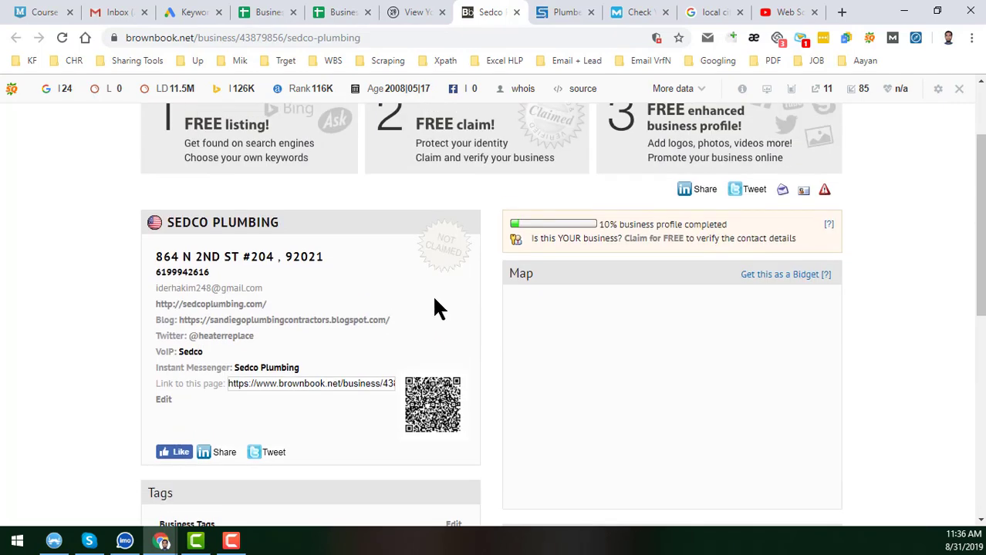
pyautogui.scroll(2, 435, 309)
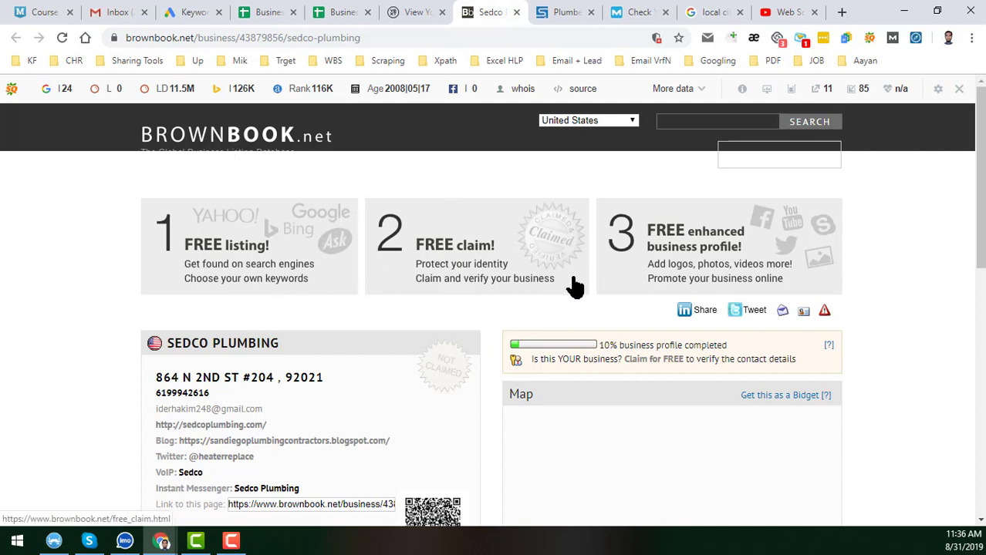
pyautogui.scroll(-2, 568, 286)
pyautogui.scroll(2, 391, 337)
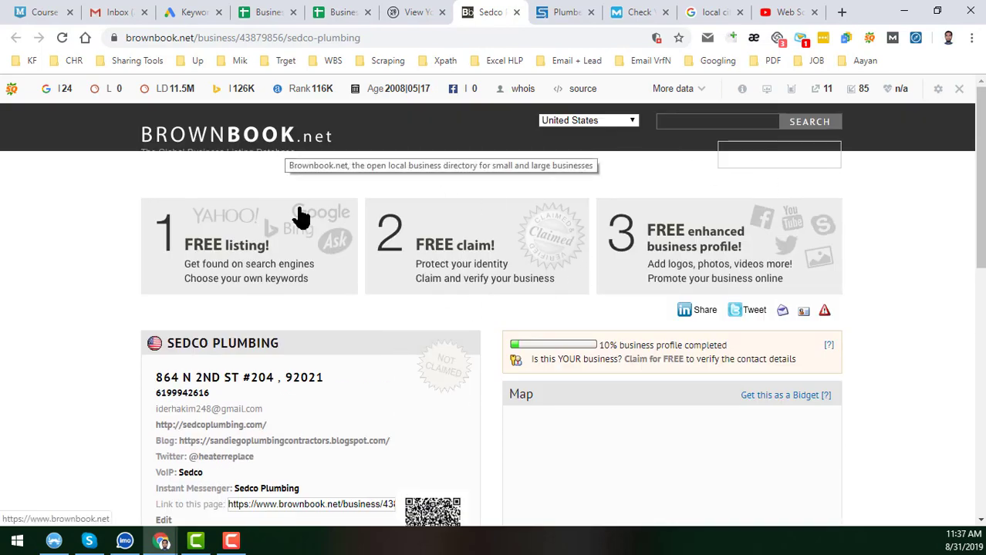
pyautogui.scroll(-2, 243, 298)
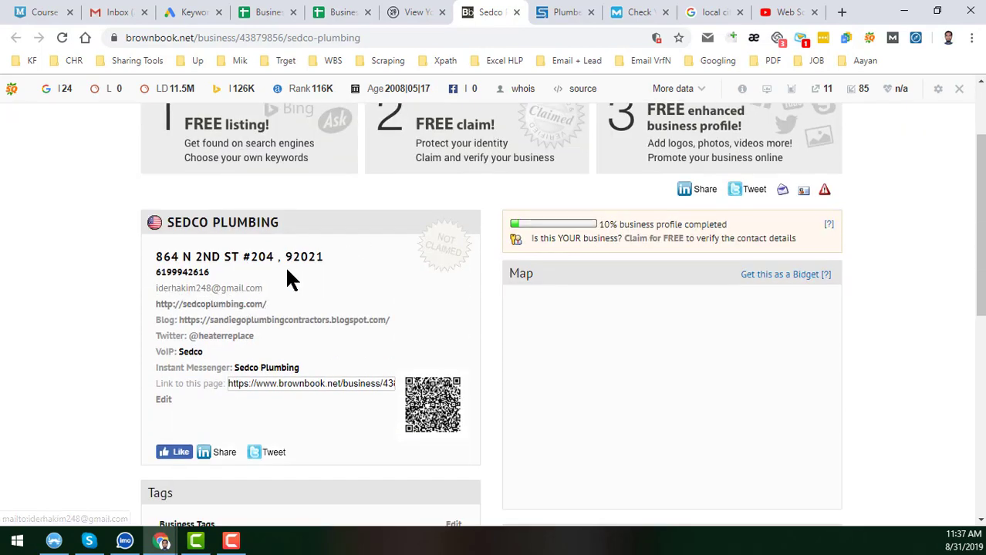
pyautogui.scroll(-2, 316, 312)
pyautogui.scroll(-2, 340, 403)
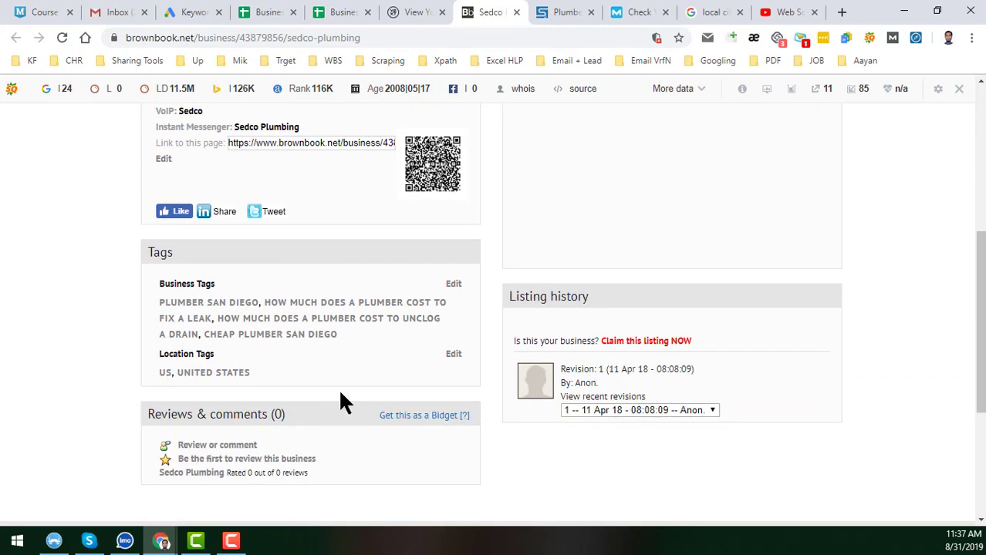
pyautogui.scroll(6, 369, 401)
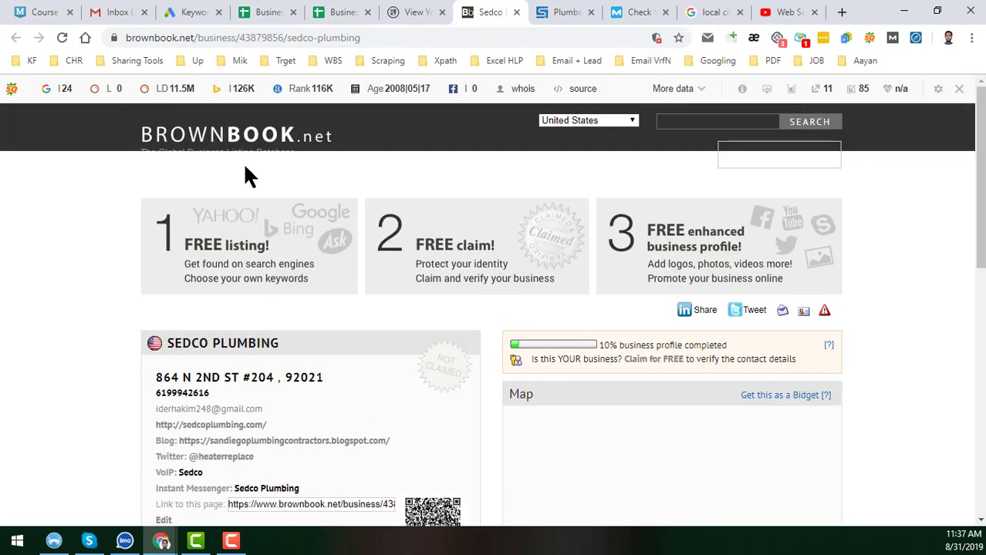
# - Open Brownbook's home page in a separate tab and switch to it
pyautogui.rightClick(293, 139)
pyautogui.click(309, 148)
pyautogui.click(522, 9)
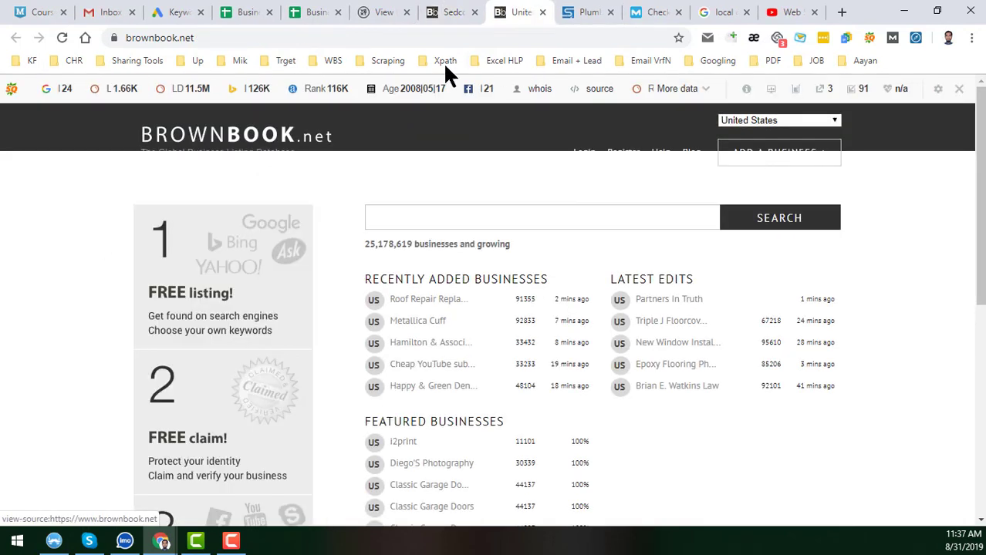
# - Copy the company name Sedco Plumbing from the Business Information for Local Citations sheet and return to Brownbook's home page
pyautogui.click(337, 9)
pyautogui.click(301, 217)
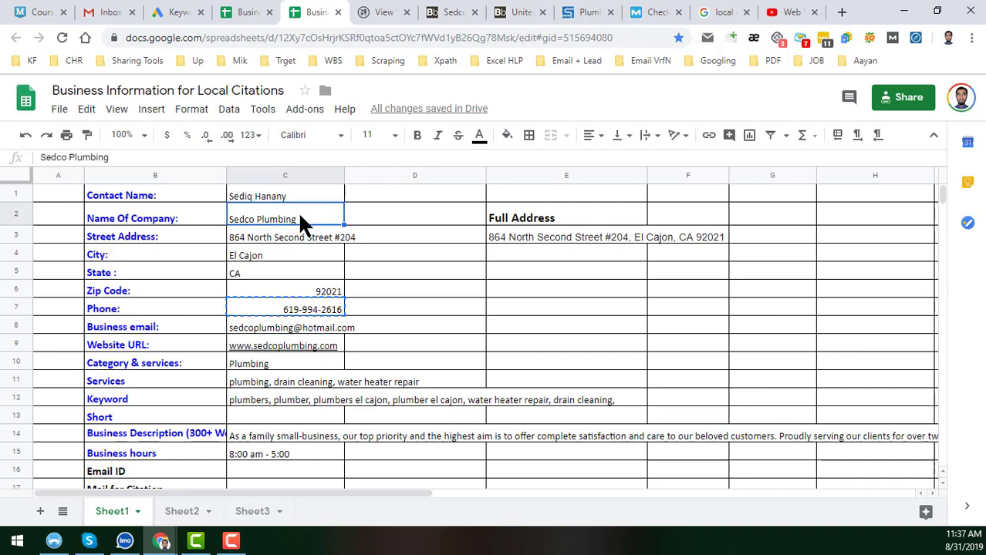
pyautogui.hotkey('ctrl', 'c')
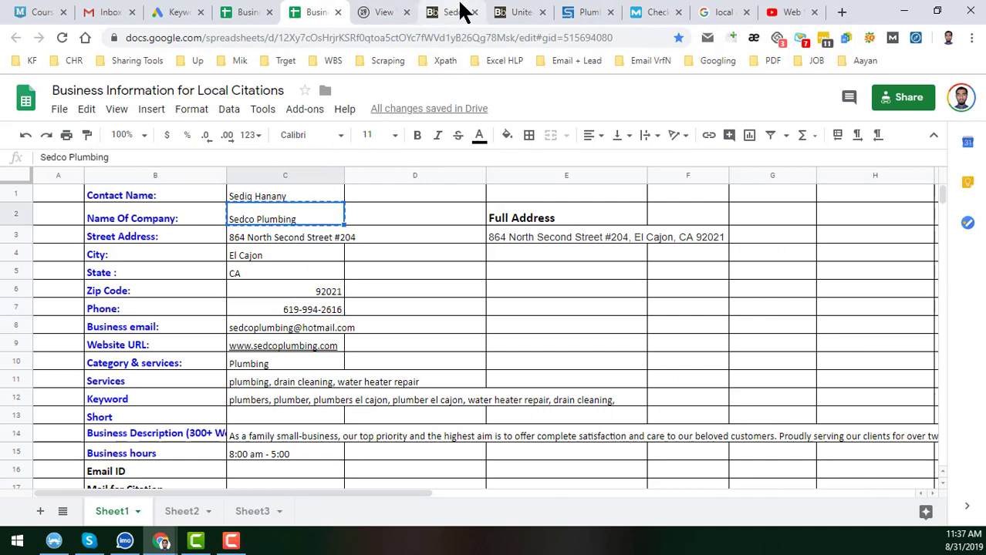
pyautogui.click(511, 12)
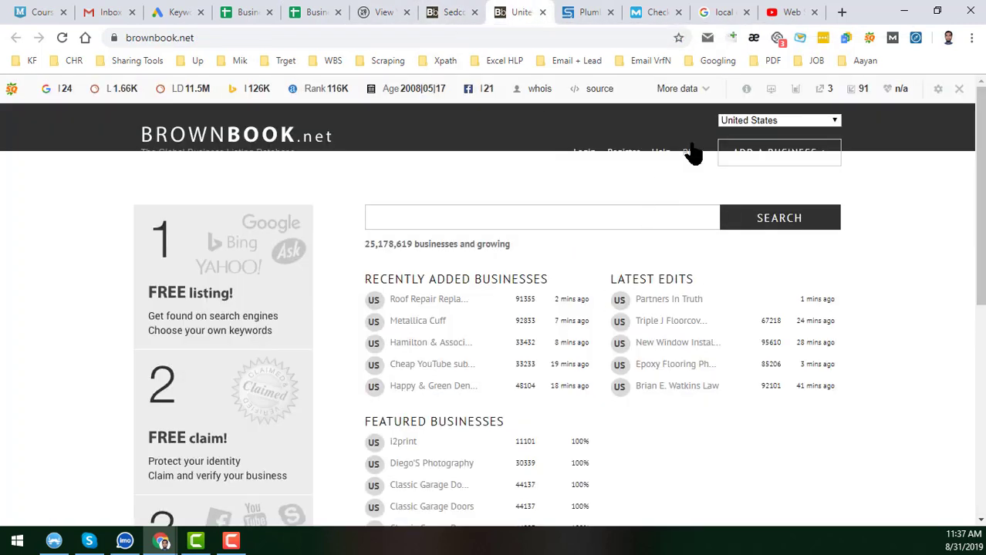
# - Search Brownbook's United States listings for Sedco Plumbing, check the results and run the same search again
pyautogui.click(764, 121)
pyautogui.click(756, 145)
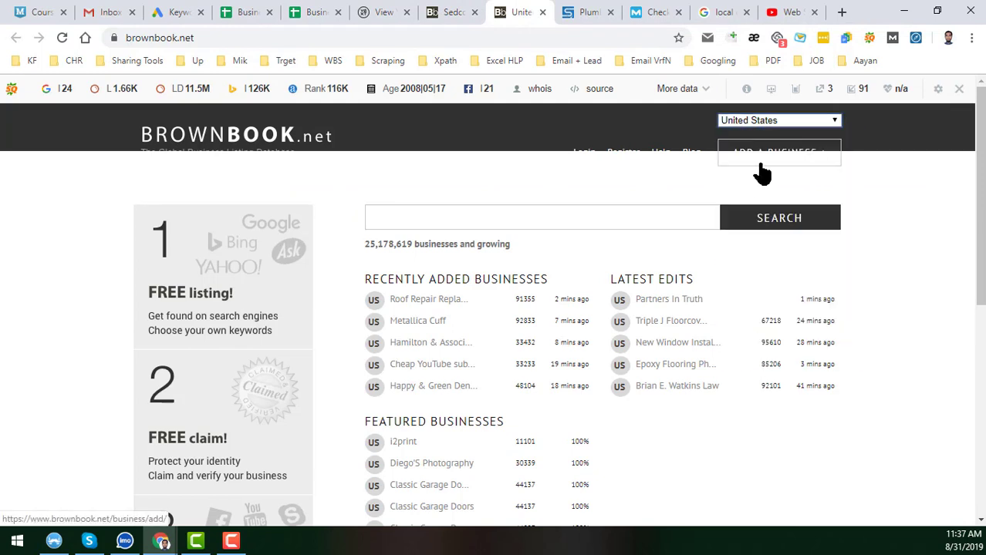
pyautogui.click(556, 222)
pyautogui.hotkey('ctrl', 'v')
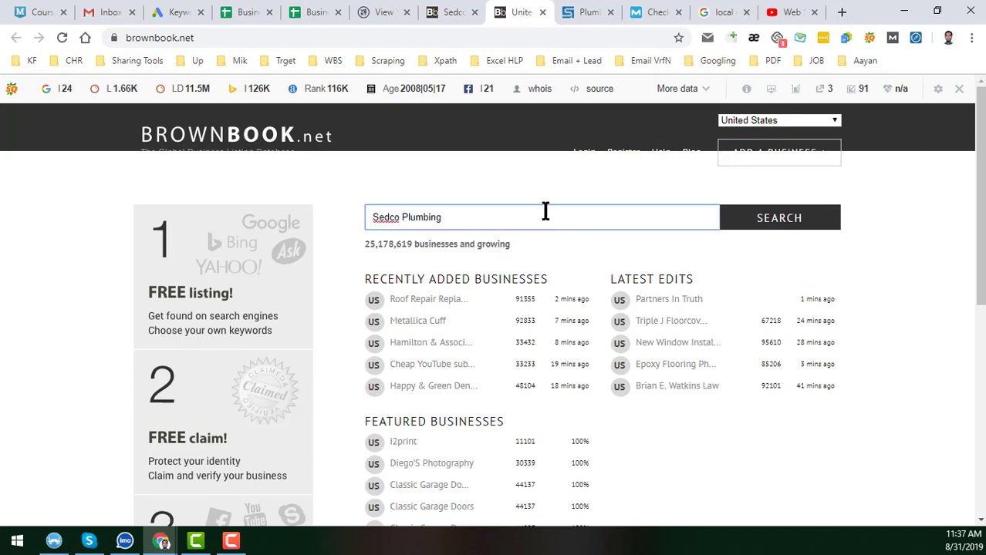
pyautogui.click(783, 219)
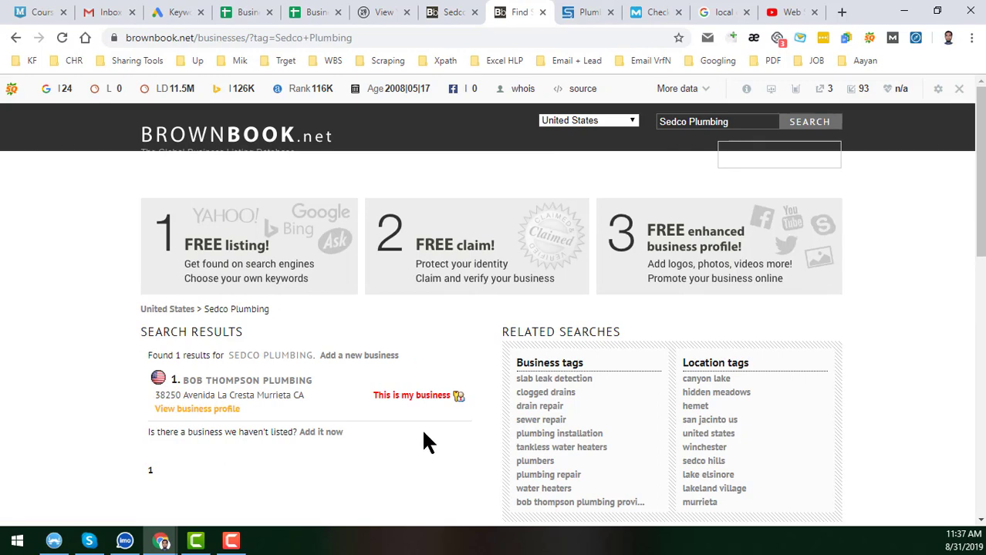
pyautogui.scroll(-2, 432, 432)
pyautogui.scroll(2, 440, 417)
pyautogui.click(820, 126)
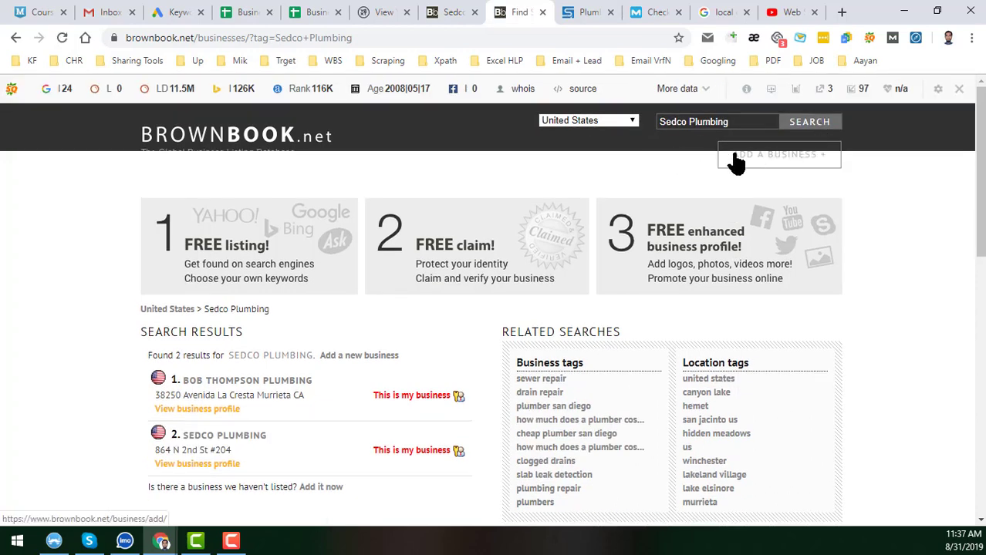
# - Open the Sedco Plumbing listing from the search results and review its contact details, profile completion and claim status
pyautogui.scroll(-2, 540, 213)
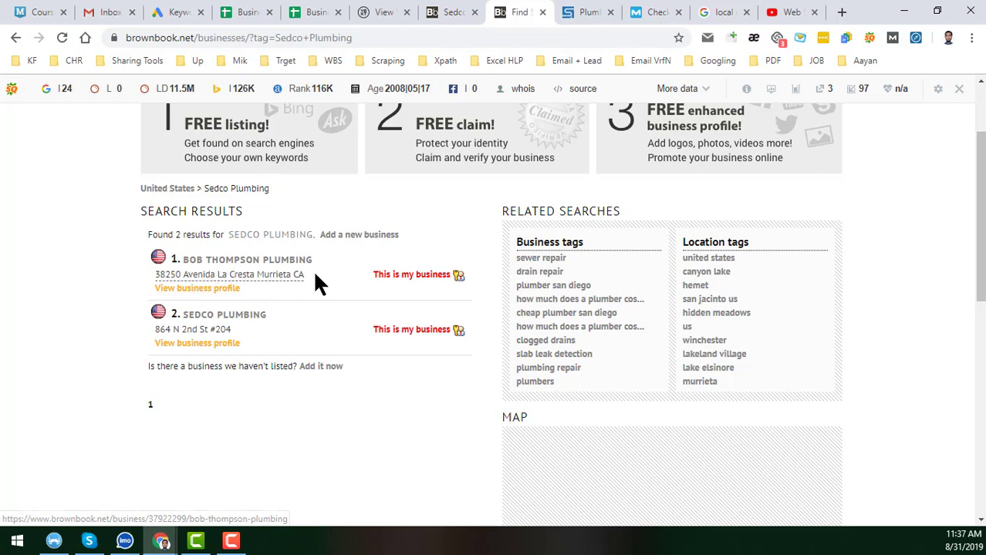
pyautogui.click(221, 323)
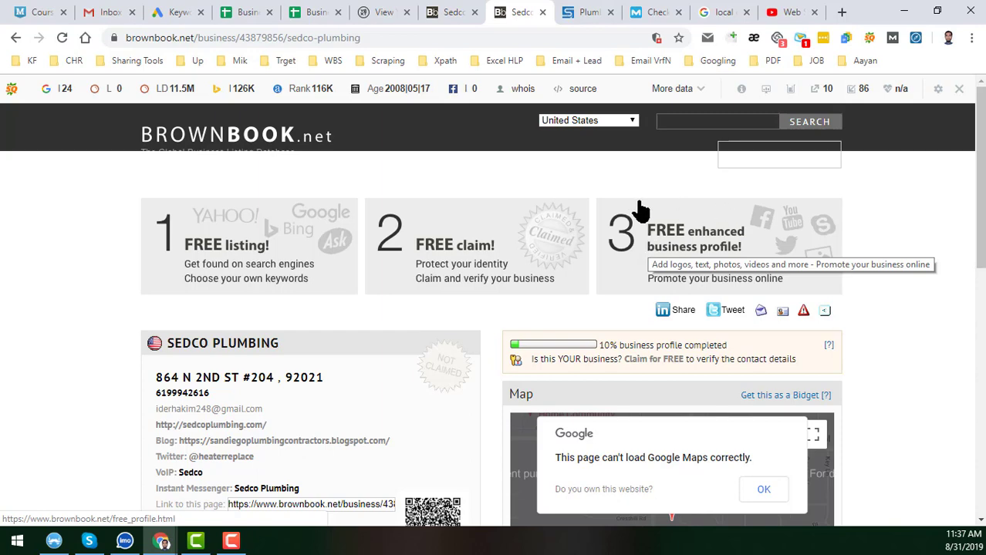
pyautogui.scroll(-3, 395, 305)
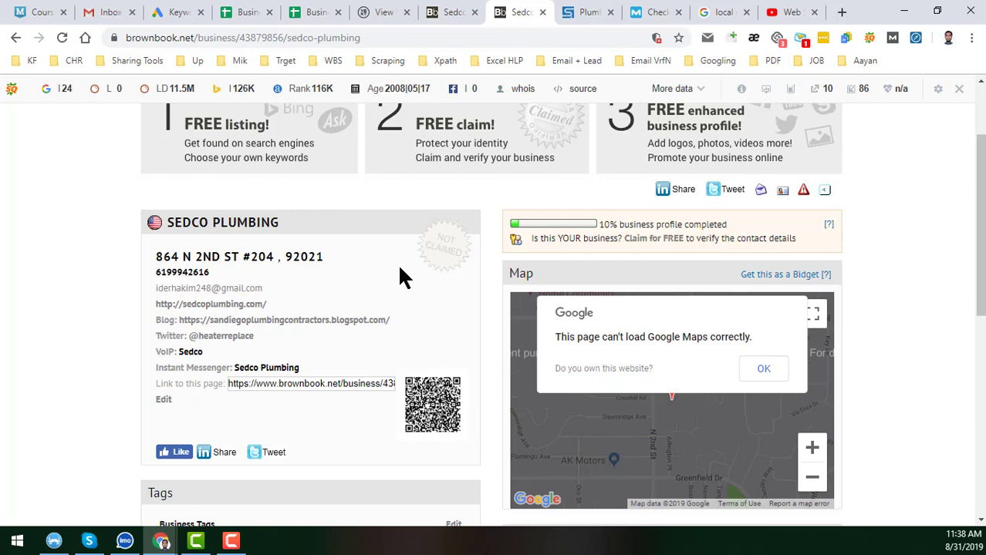
pyautogui.scroll(3, 349, 282)
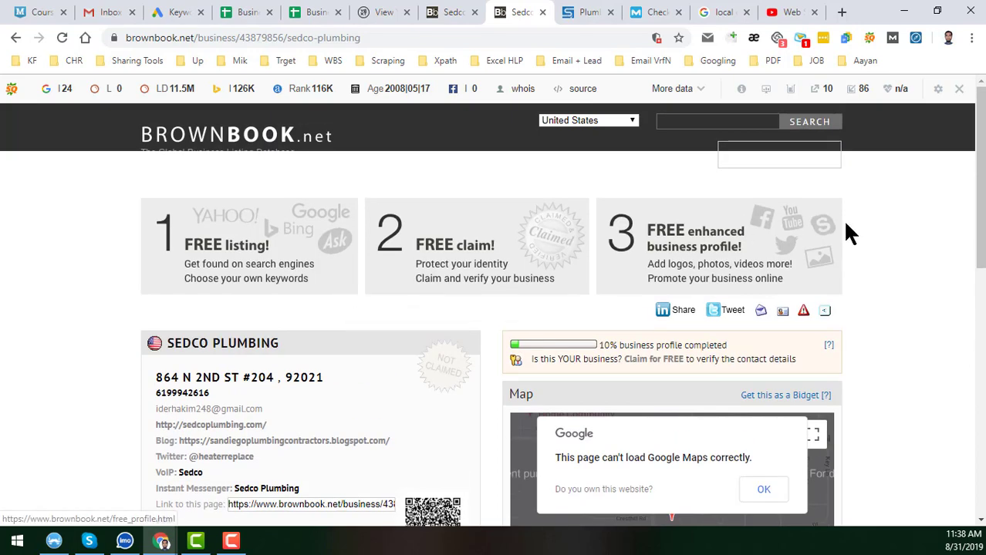
# - Return to Brownbook's home page and open the account registration form at its email field
pyautogui.click(272, 142)
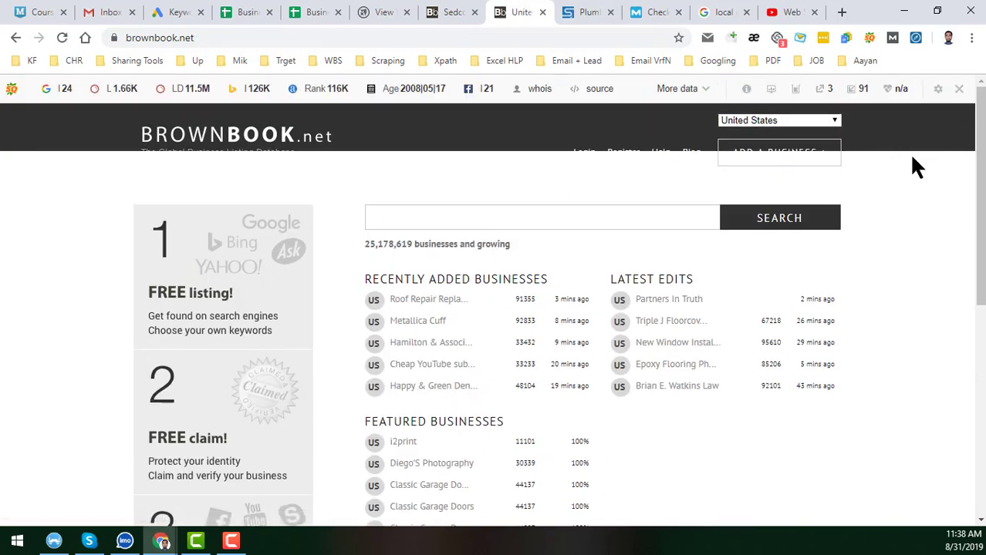
pyautogui.scroll(-1, 912, 157)
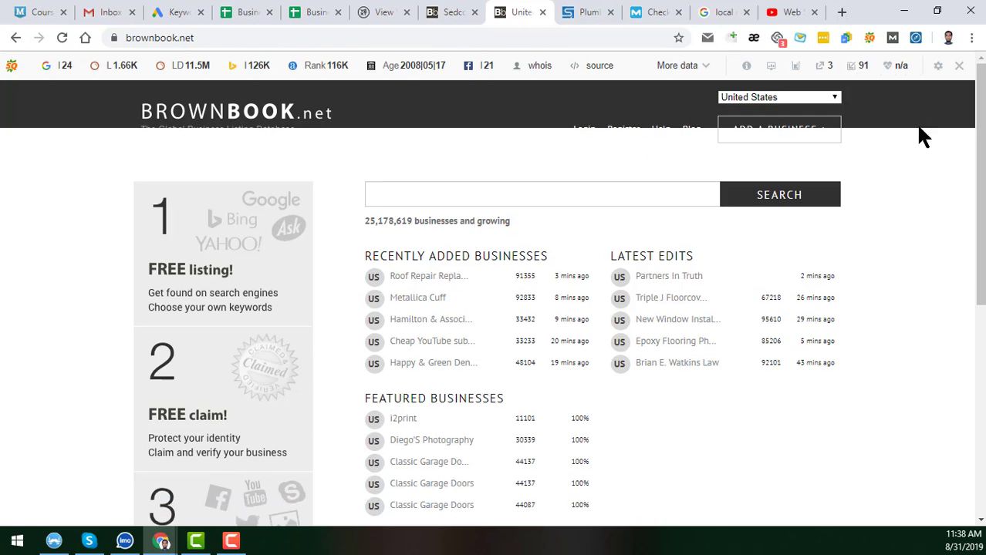
pyautogui.click(622, 129)
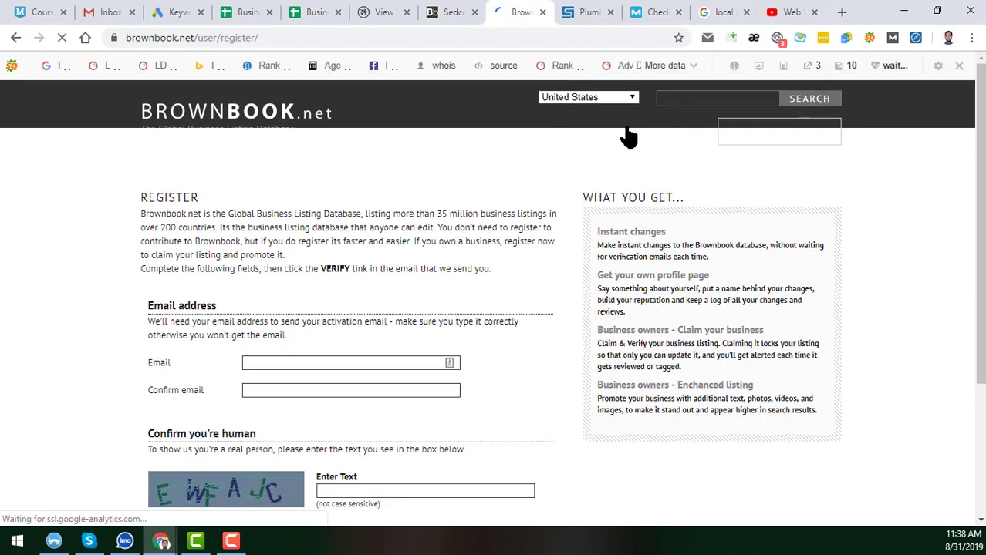
pyautogui.scroll(-3, 413, 255)
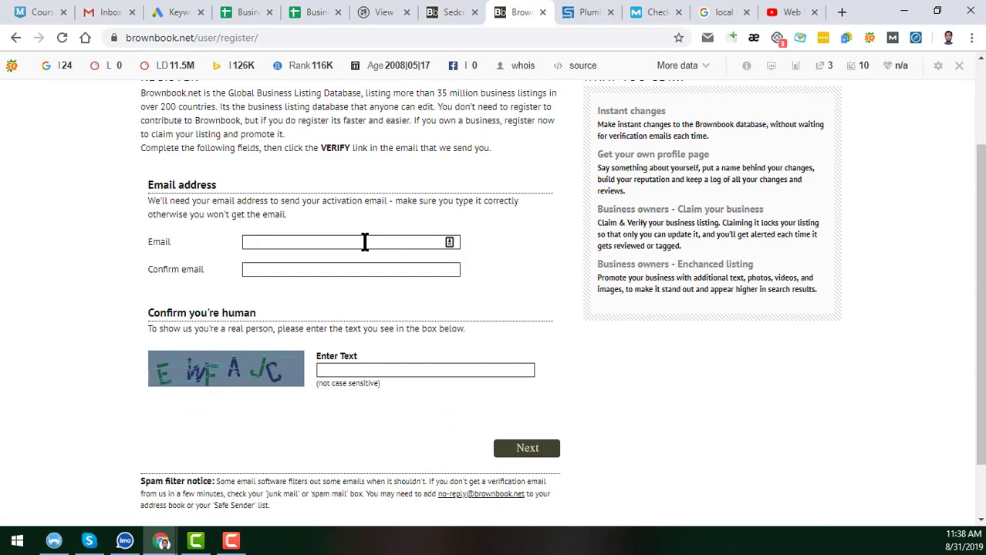
pyautogui.click(359, 239)
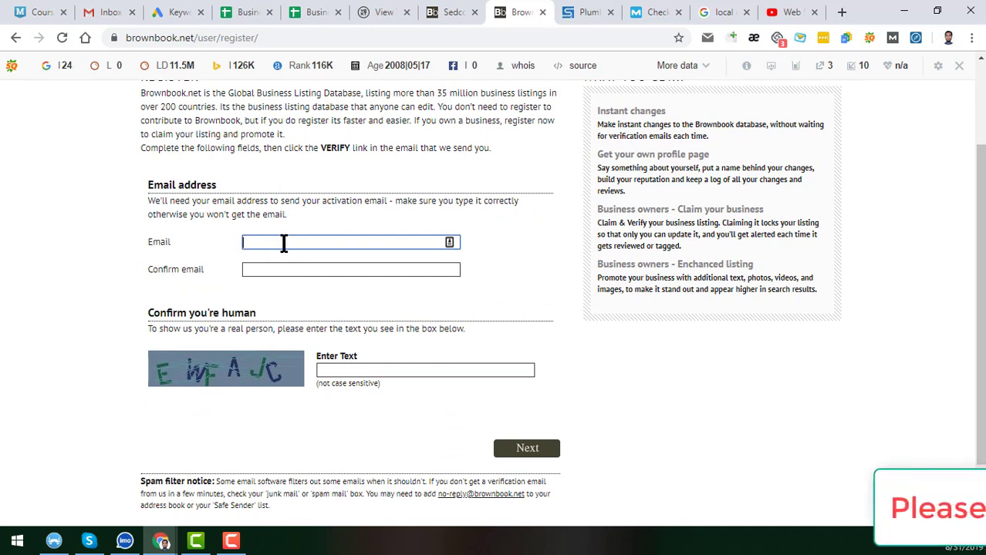
# - Check the citation sheet's rows for the email ID, citation mail and email password
pyautogui.click(312, 11)
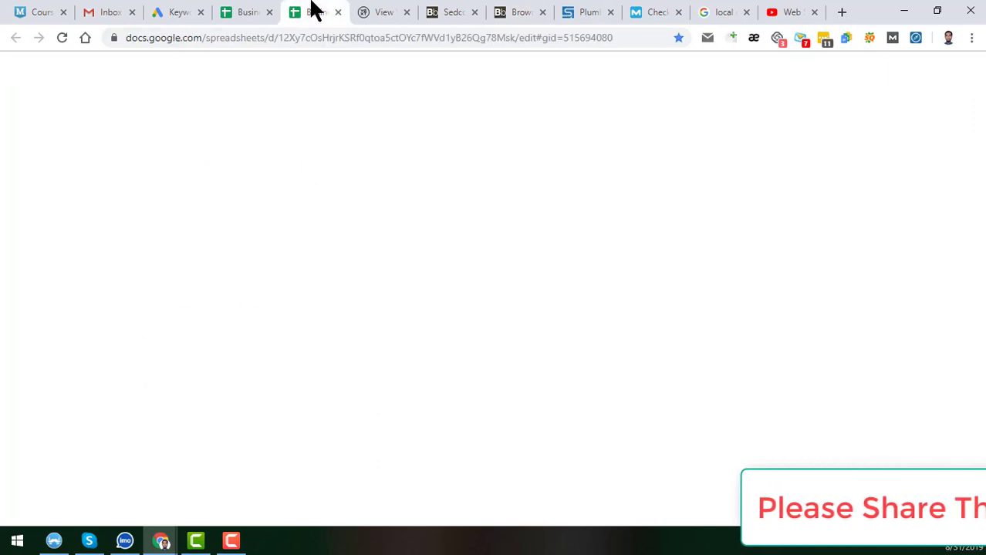
pyautogui.scroll(-3, 317, 304)
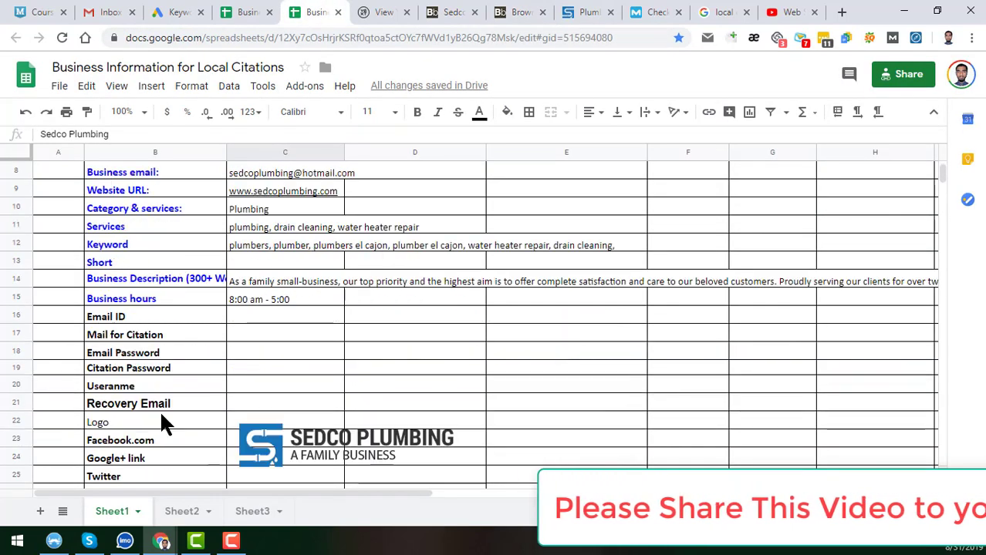
pyautogui.click(184, 352)
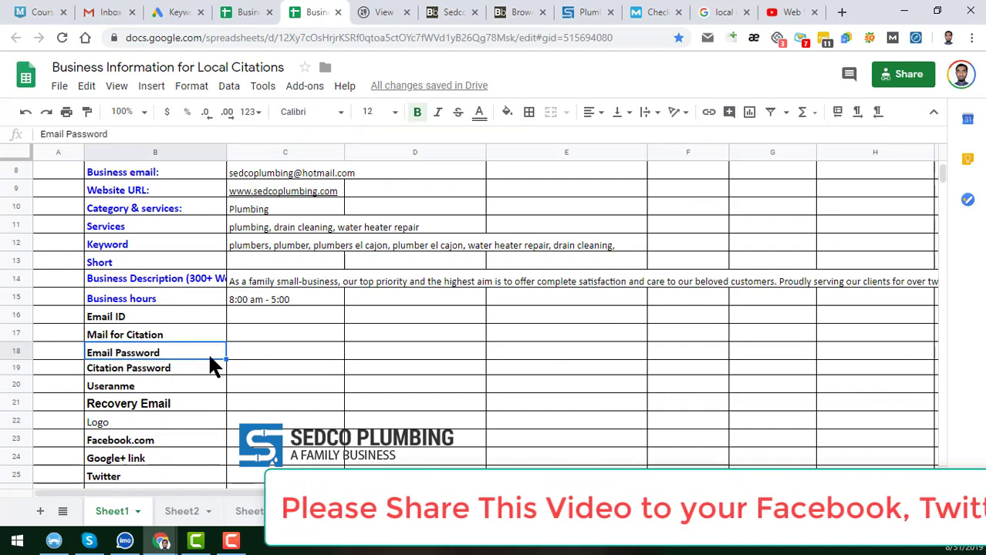
pyautogui.click(259, 354)
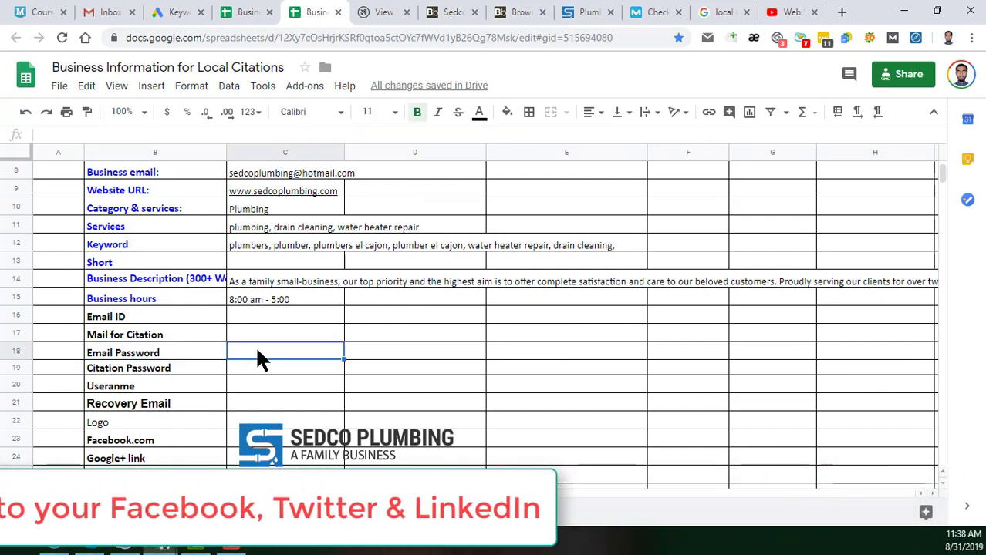
# - Return to the Brownbook registration form, place its tab before the listing tab, and go through the email and confirmation fields
pyautogui.click(467, 14)
pyautogui.moveTo(544, 16); pyautogui.dragTo(493, 11)
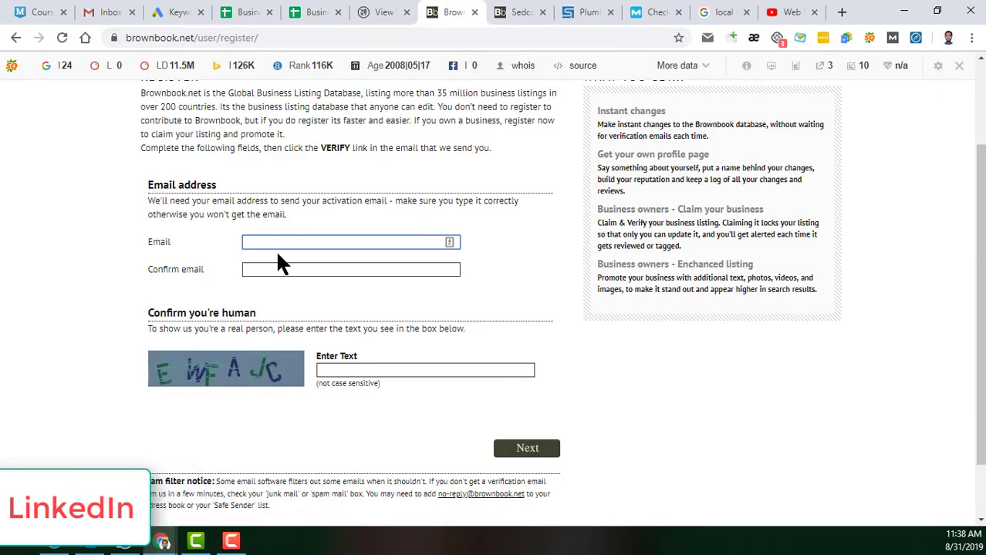
pyautogui.click(273, 241)
pyautogui.click(270, 269)
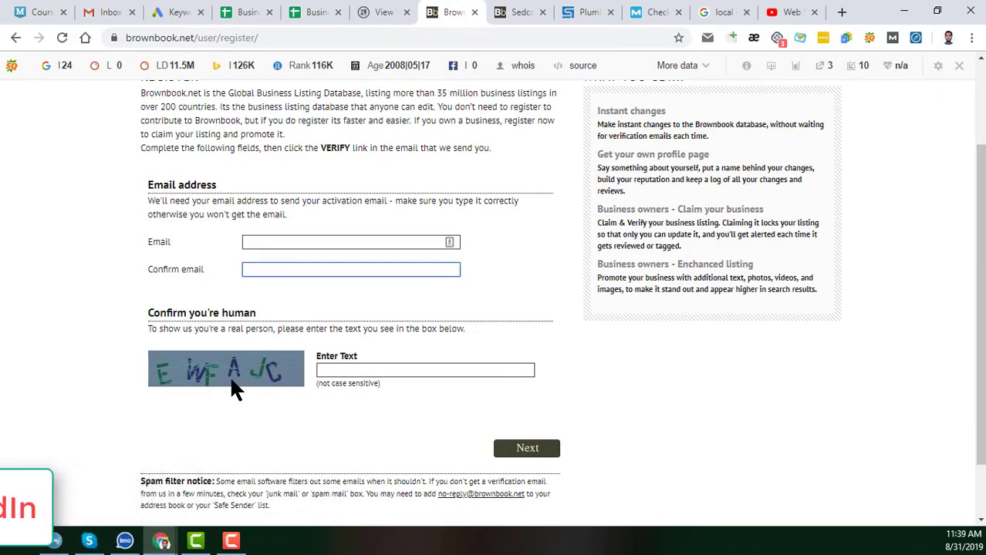
pyautogui.click(122, 326)
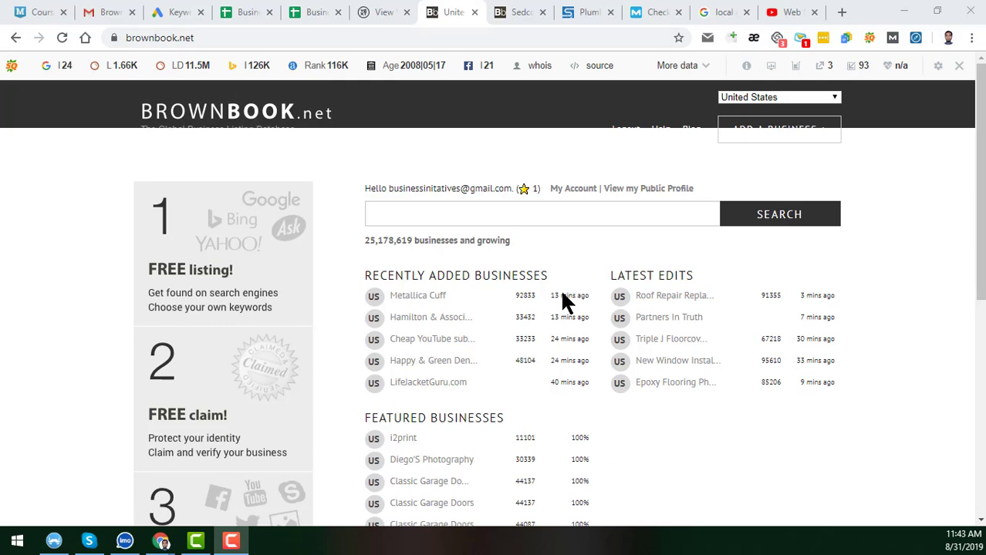
# - Switch to Gmail and read Brownbook's claim confirmation and registration complete emails
pyautogui.click(104, 11)
pyautogui.scroll(-2, 390, 276)
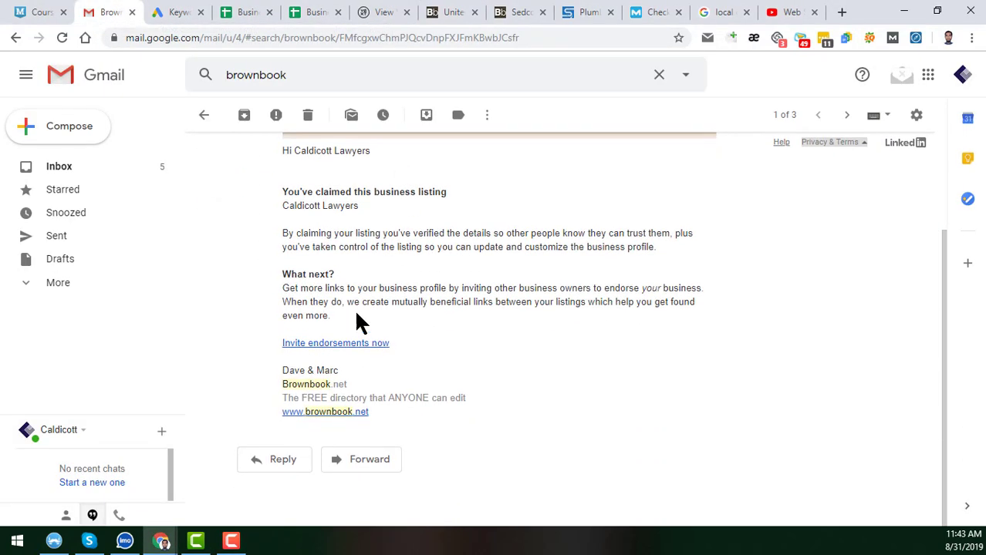
pyautogui.scroll(2, 371, 356)
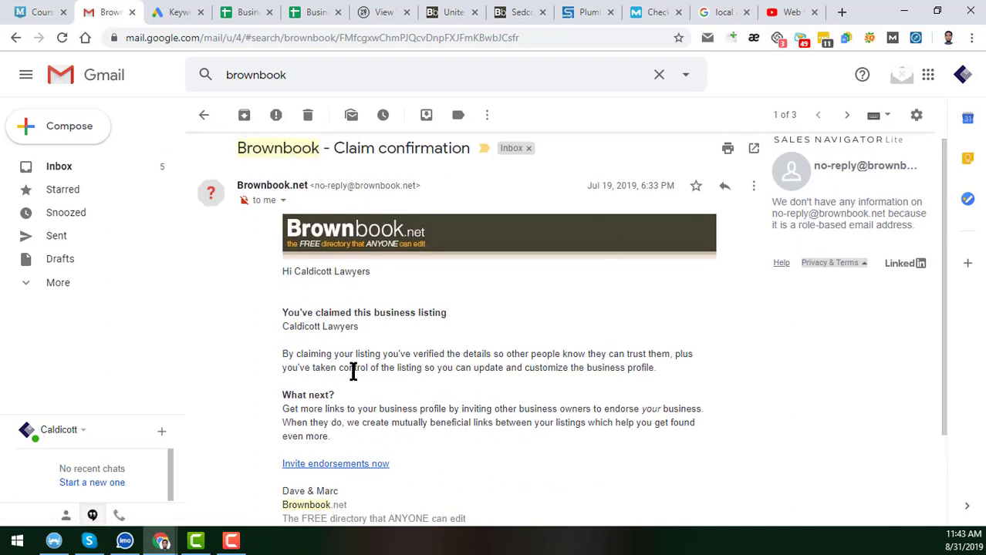
pyautogui.scroll(-3, 356, 368)
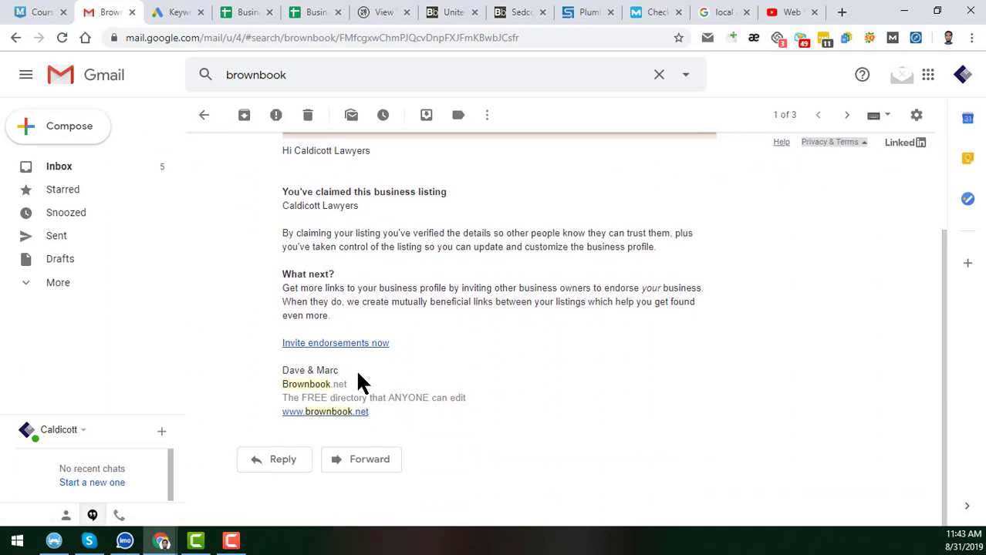
pyautogui.click(203, 117)
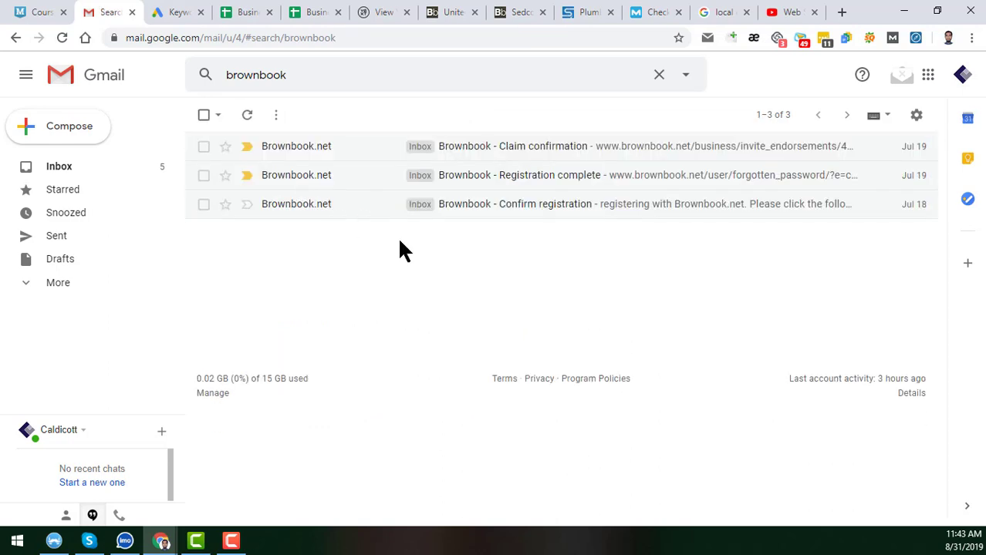
pyautogui.click(602, 189)
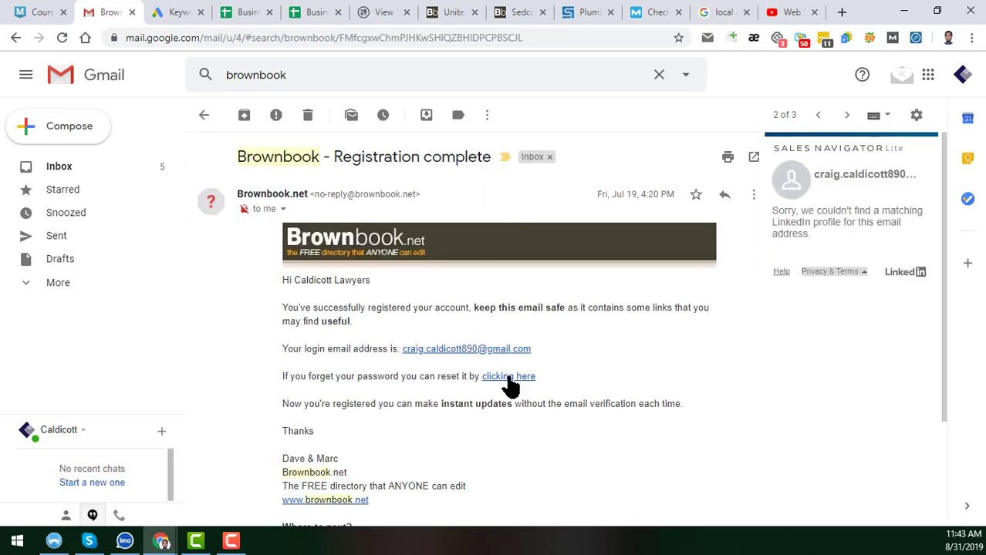
pyautogui.scroll(-2, 510, 386)
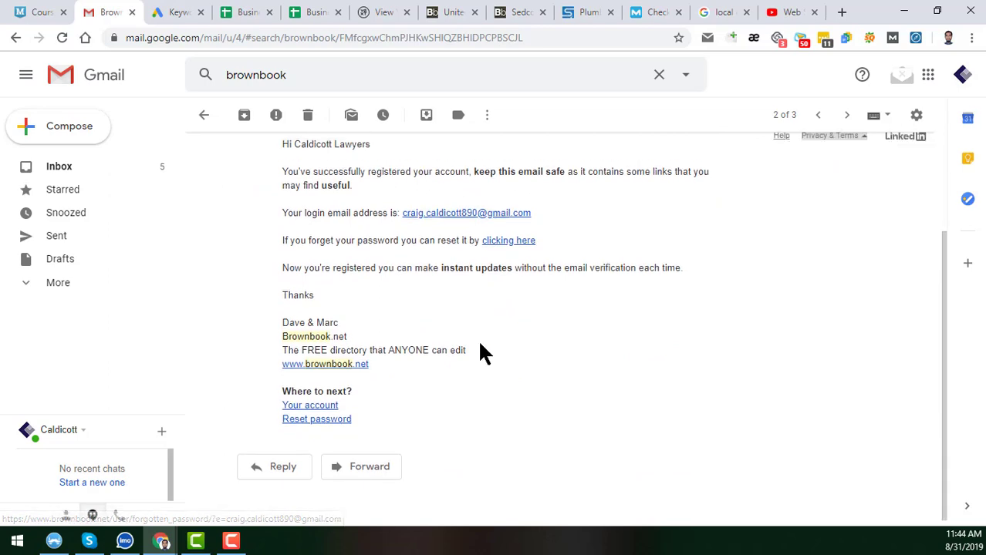
pyautogui.scroll(2, 482, 352)
# - Return to the Sedco Plumbing listing on Brownbook and reload its page
pyautogui.click(455, 14)
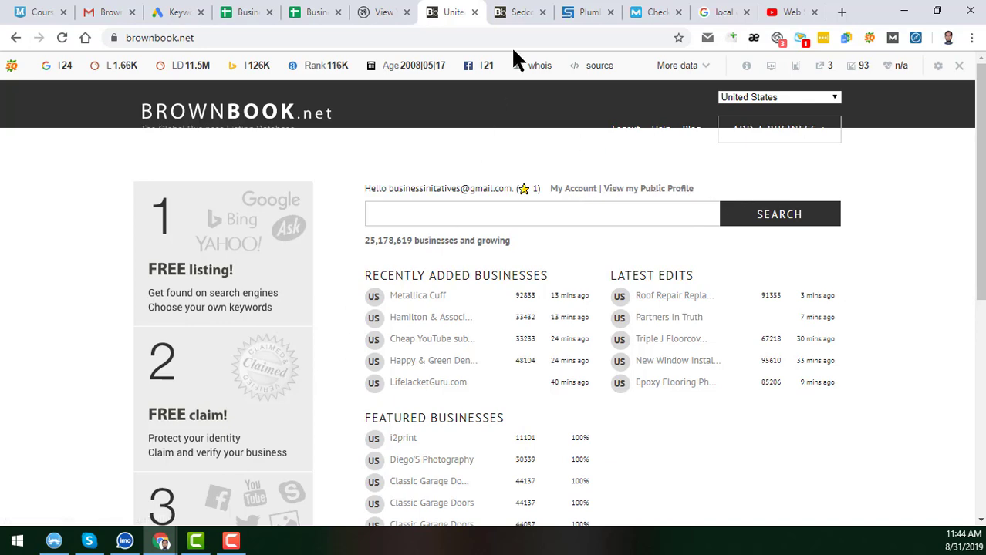
pyautogui.click(526, 12)
pyautogui.click(393, 40)
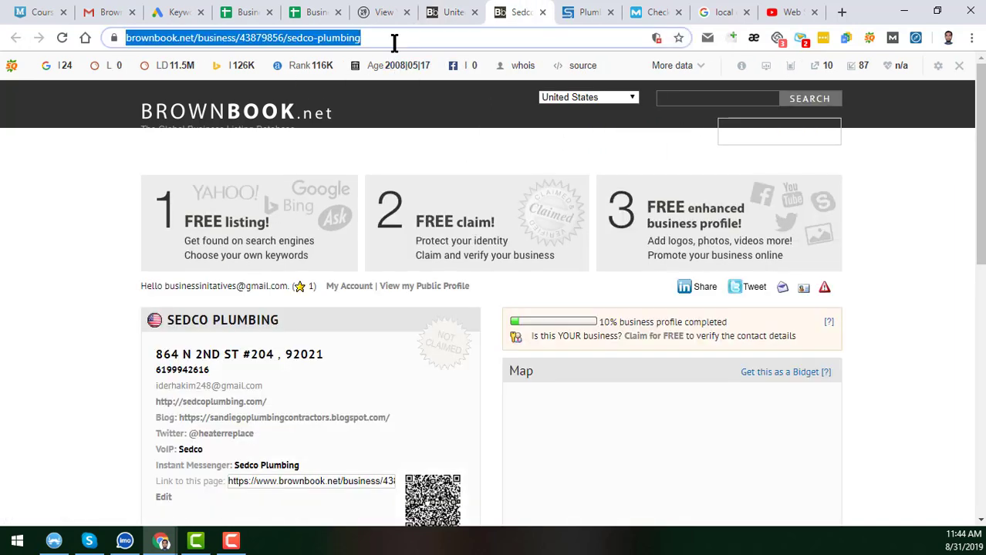
pyautogui.press('Return')
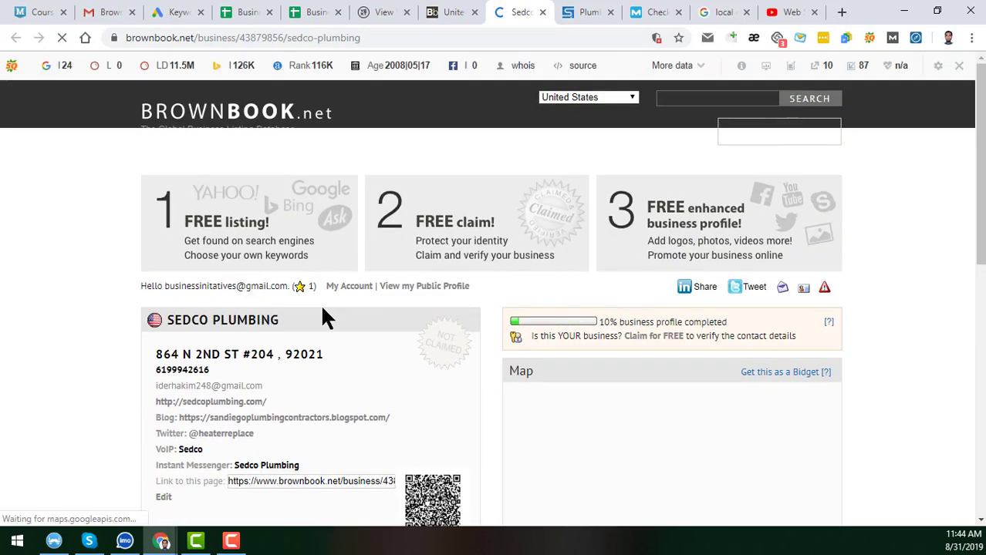
# - Review the listing's tags, reviews and history, and start claiming the listing
pyautogui.scroll(-5, 320, 303)
pyautogui.scroll(-1, 447, 339)
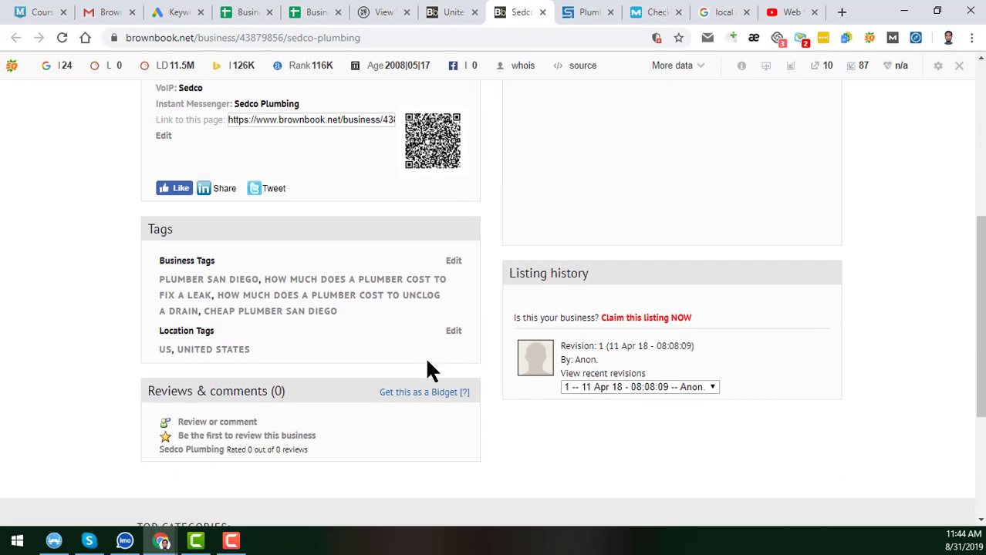
pyautogui.scroll(-2, 483, 317)
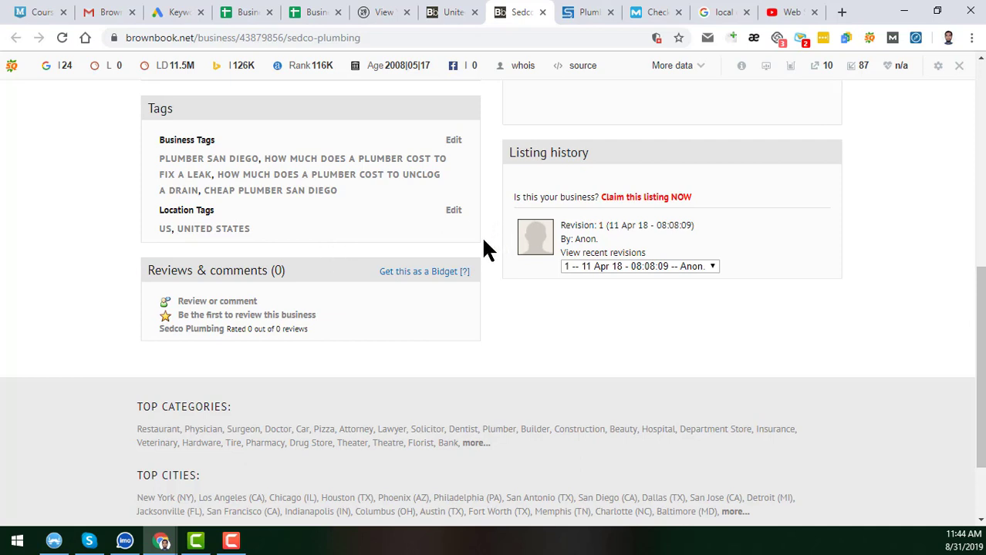
pyautogui.click(639, 203)
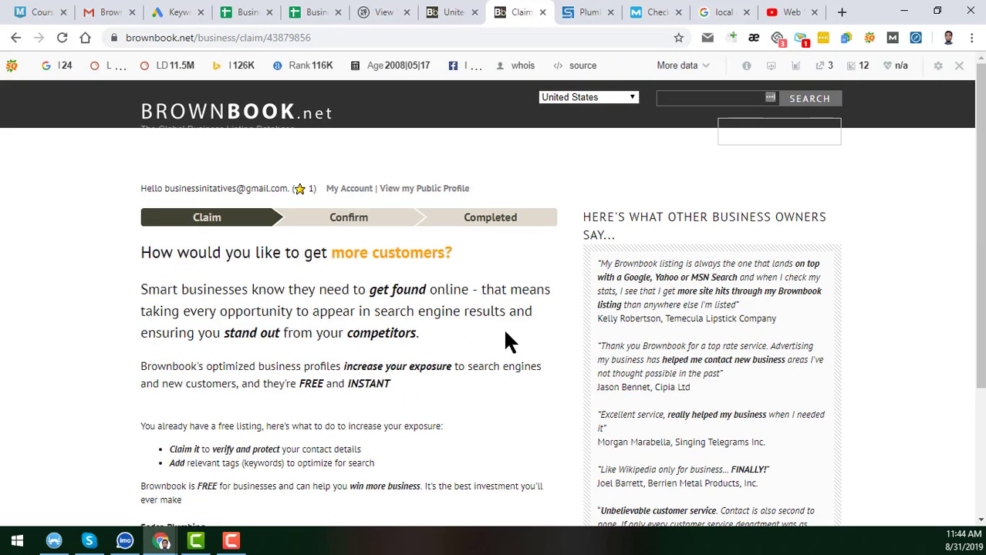
# - Check the claim form's required field and copy the company name Sedco Plumbing from the citation spreadsheet
pyautogui.scroll(-3, 507, 341)
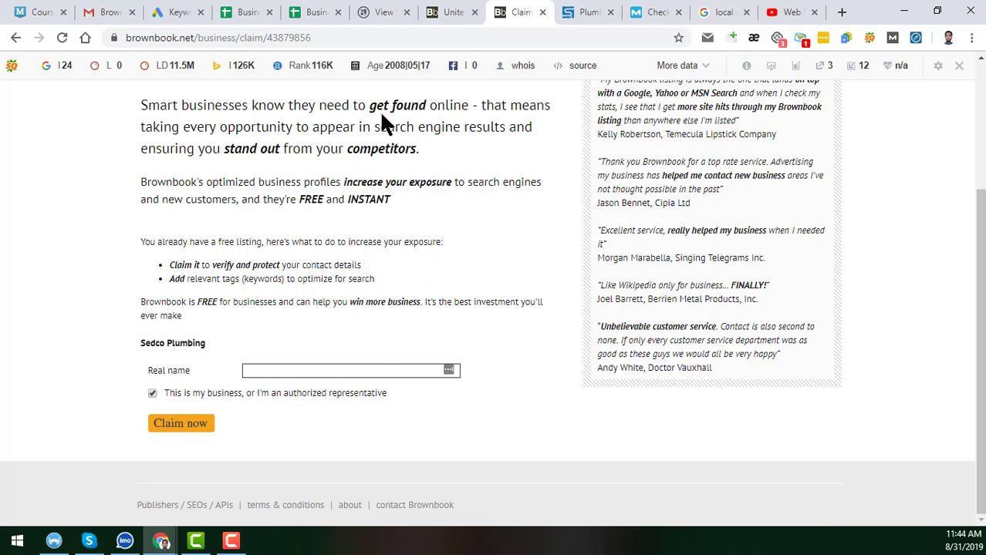
pyautogui.click(315, 12)
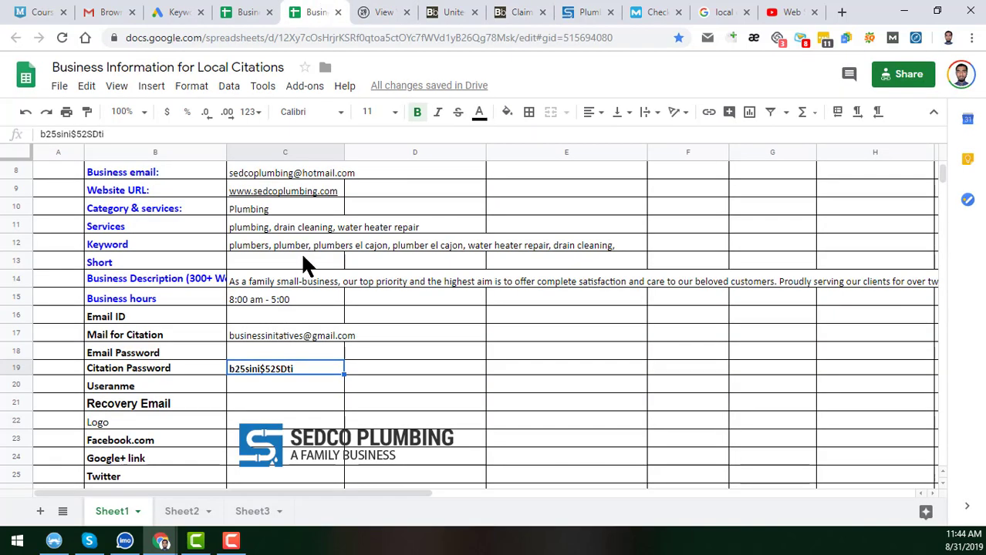
pyautogui.scroll(3, 303, 262)
pyautogui.click(284, 196)
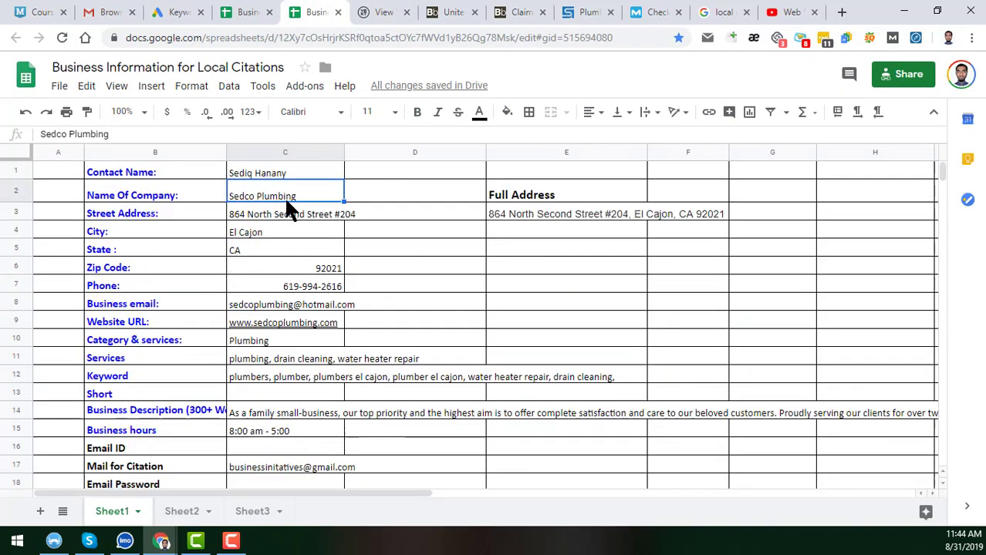
pyautogui.hotkey('ctrl', 'c')
# - Move the citation spreadsheet's tab next to the Brownbook tabs and close the extra Brownbook home page
pyautogui.moveTo(389, 11); pyautogui.dragTo(337, 12)
pyautogui.click(455, 14)
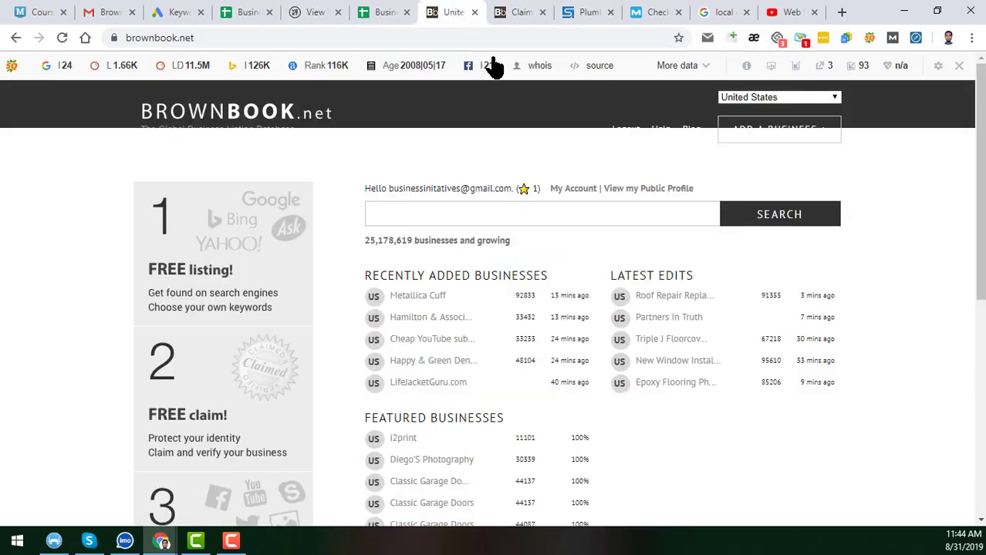
pyautogui.click(494, 13)
pyautogui.click(474, 13)
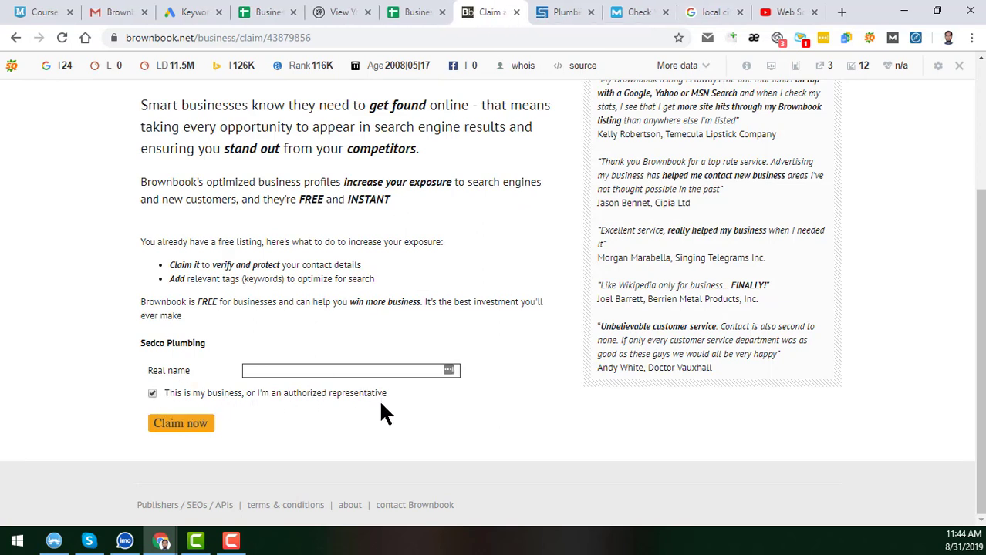
# - Enter Sedco Plumbing as the real name on the Brownbook claim form, then submit and confirm the claim
pyautogui.click(403, 12)
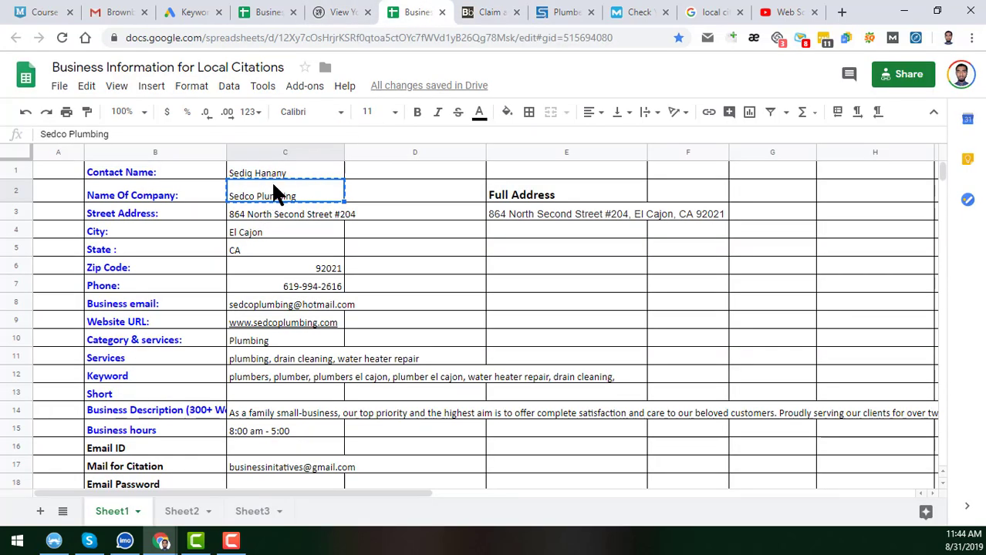
pyautogui.click(471, 12)
pyautogui.click(286, 370)
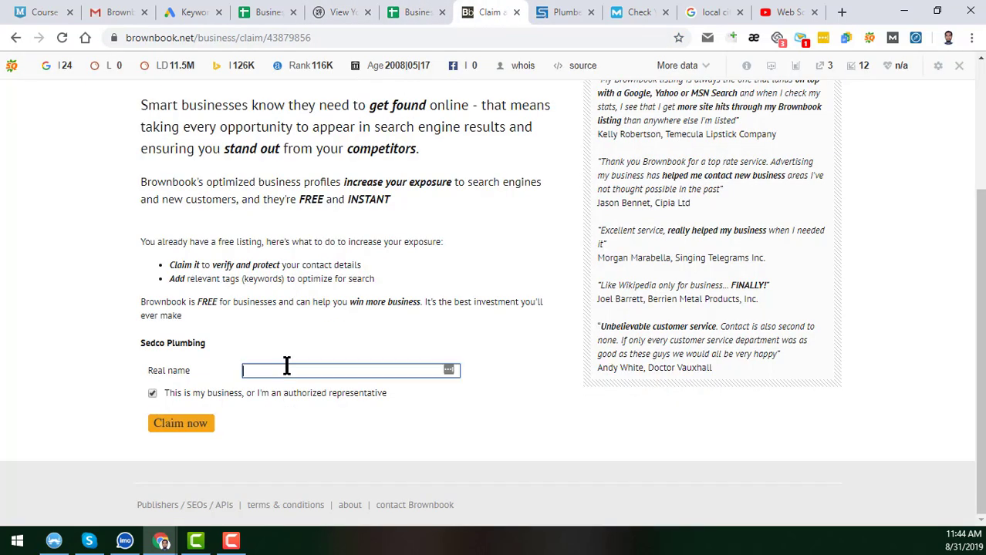
pyautogui.hotkey('ctrl', 'v')
pyautogui.click(199, 426)
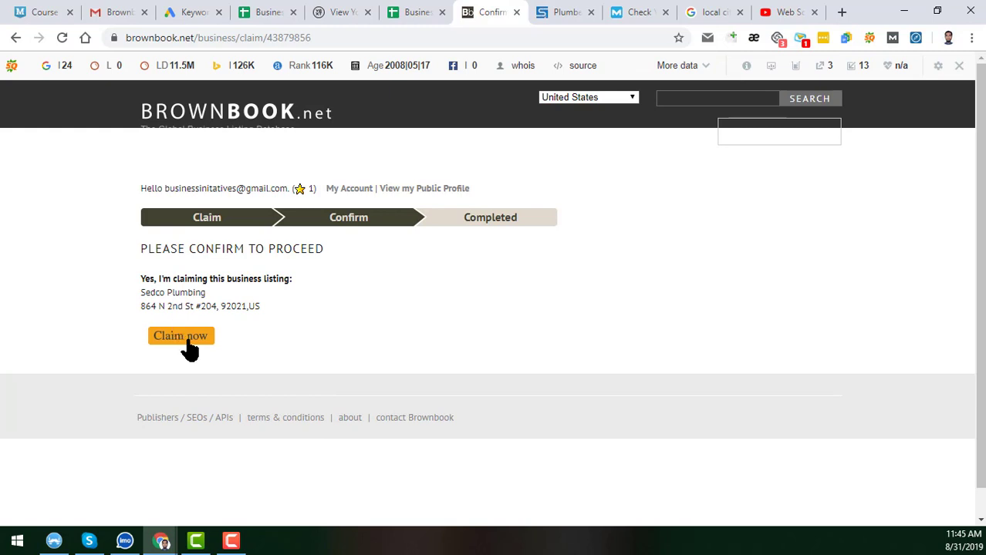
pyautogui.click(188, 342)
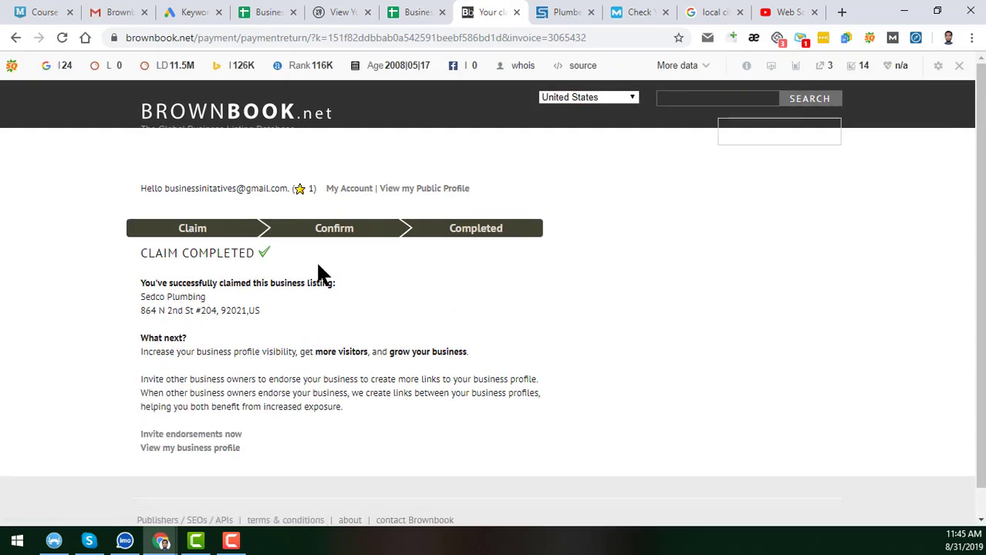
# - Open the claimed business profile and review its customization options, endorsements and tags
pyautogui.scroll(-1, 324, 304)
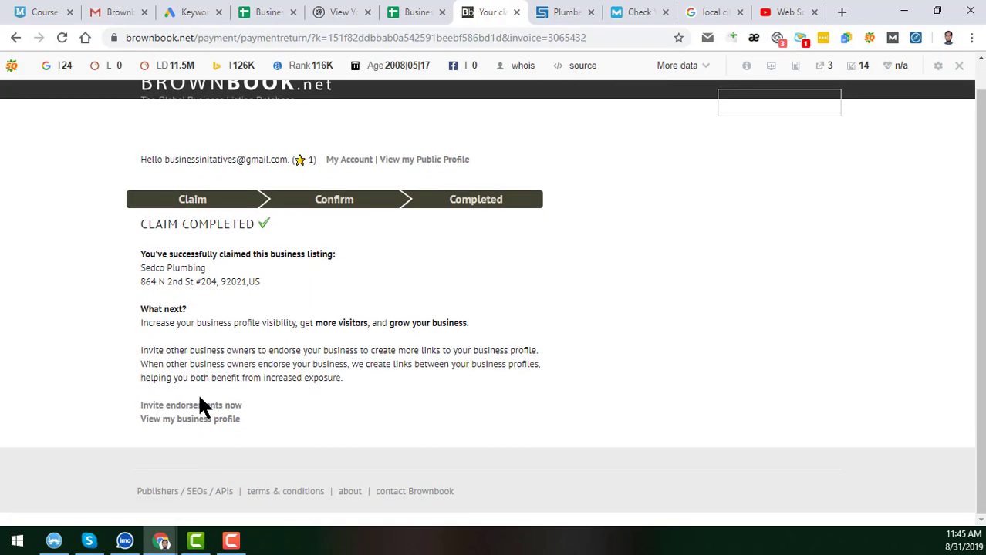
pyautogui.click(214, 420)
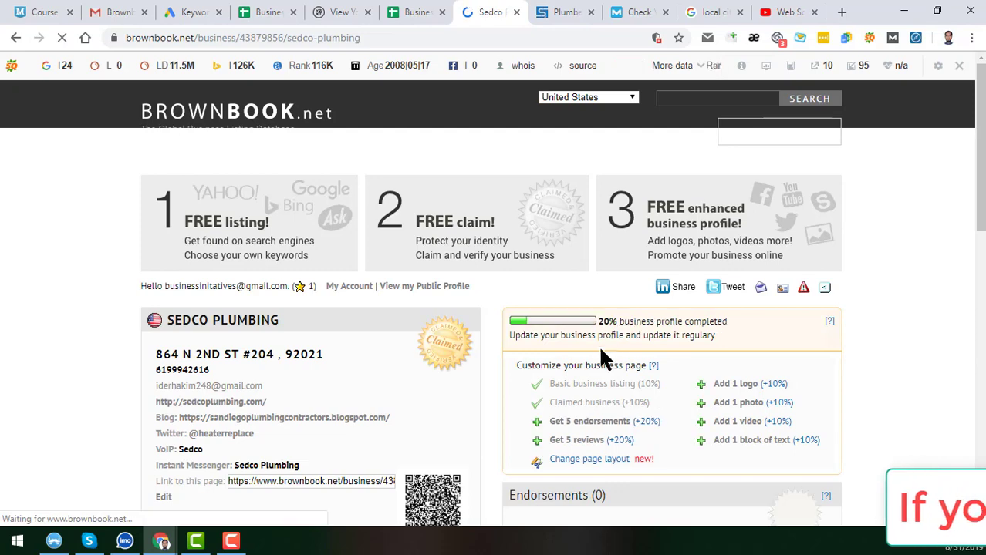
pyautogui.scroll(-2, 529, 346)
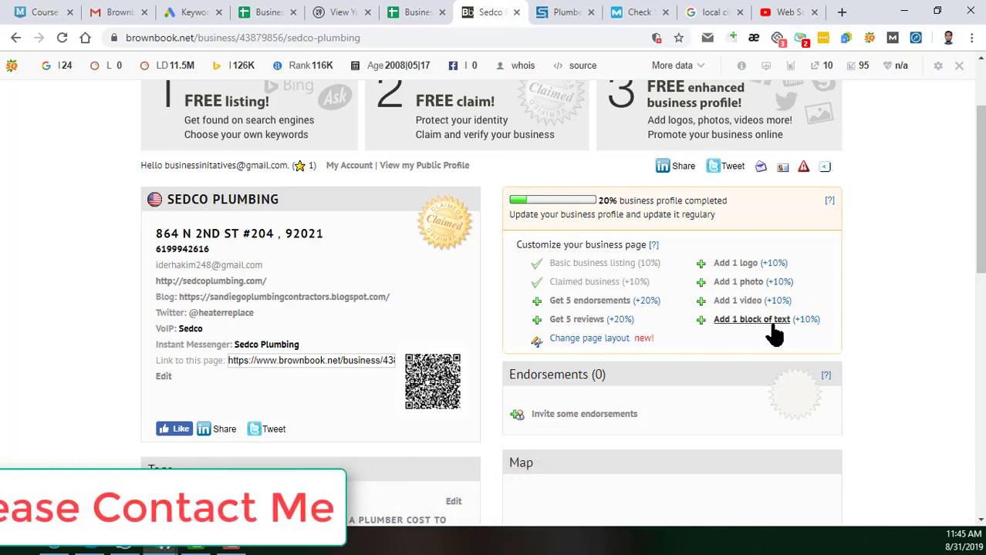
pyautogui.scroll(-2, 740, 308)
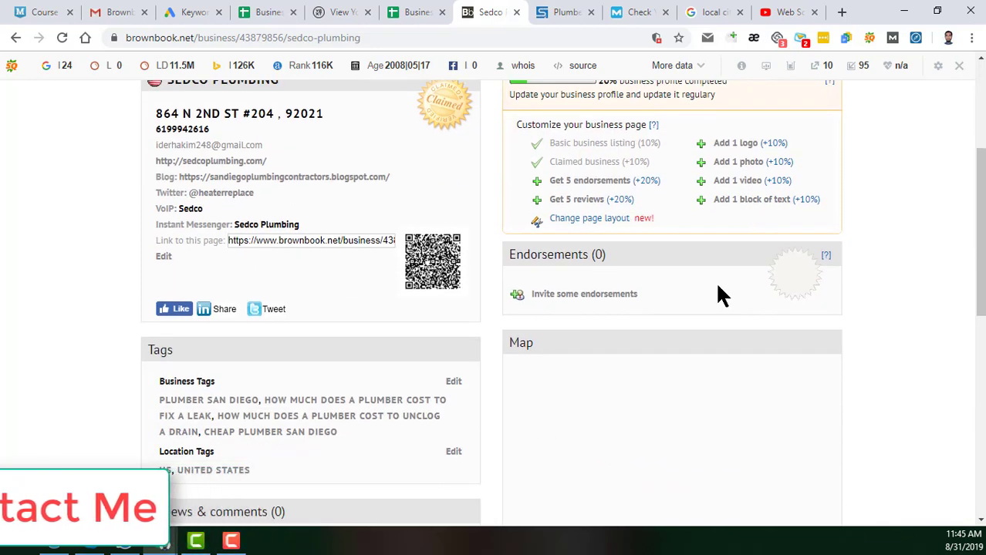
pyautogui.scroll(2, 679, 307)
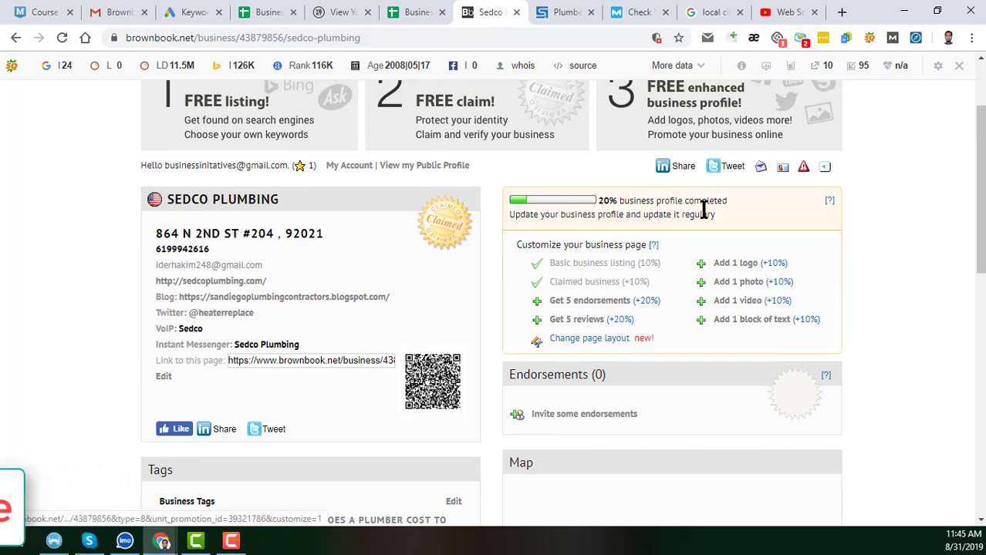
# - Open the company's website from the Website URL in the citation spreadsheet
pyautogui.click(420, 11)
pyautogui.scroll(-3, 349, 299)
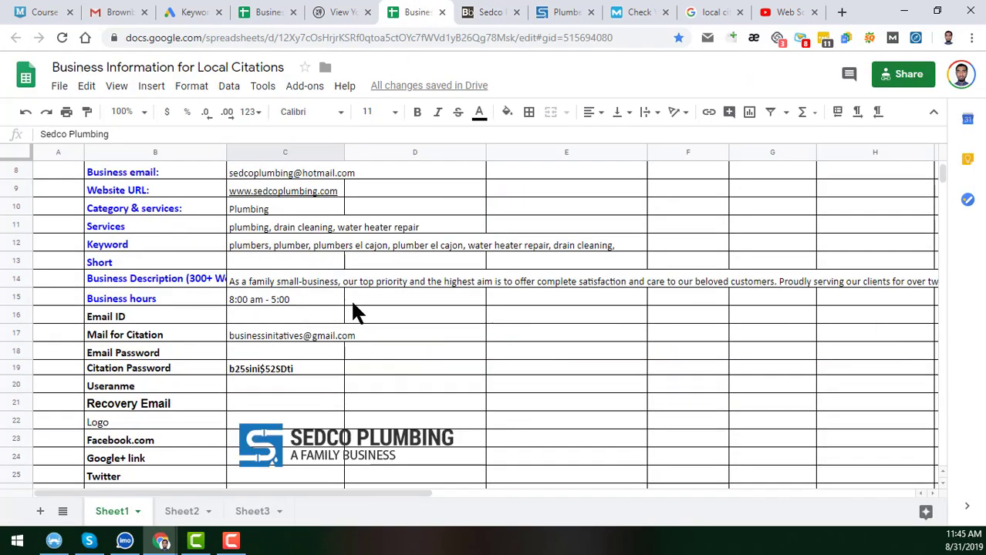
pyautogui.scroll(3, 364, 354)
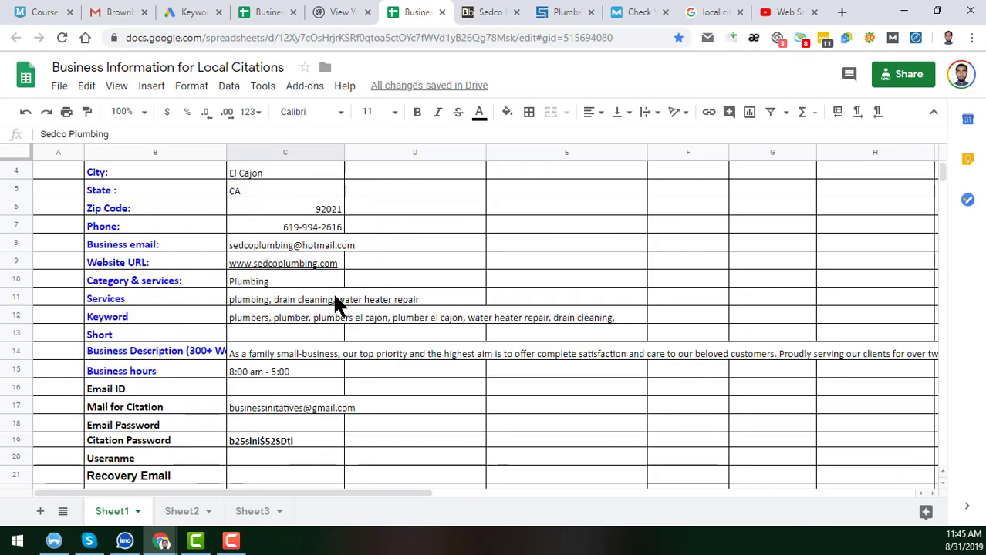
pyautogui.click(297, 264)
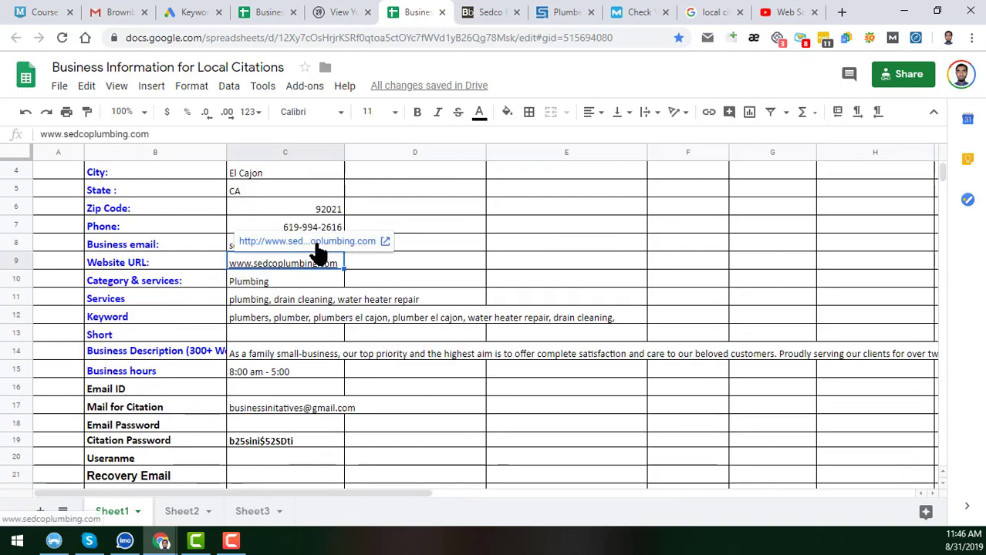
pyautogui.click(314, 241)
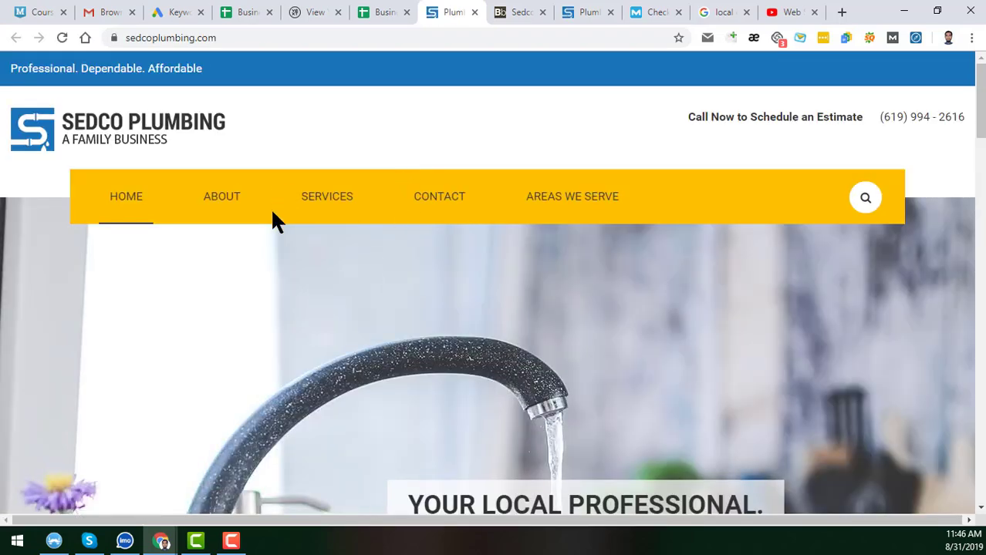
# - Look through the plumbing website's home page and check the available options for saving its header logo
pyautogui.scroll(-15, 382, 266)
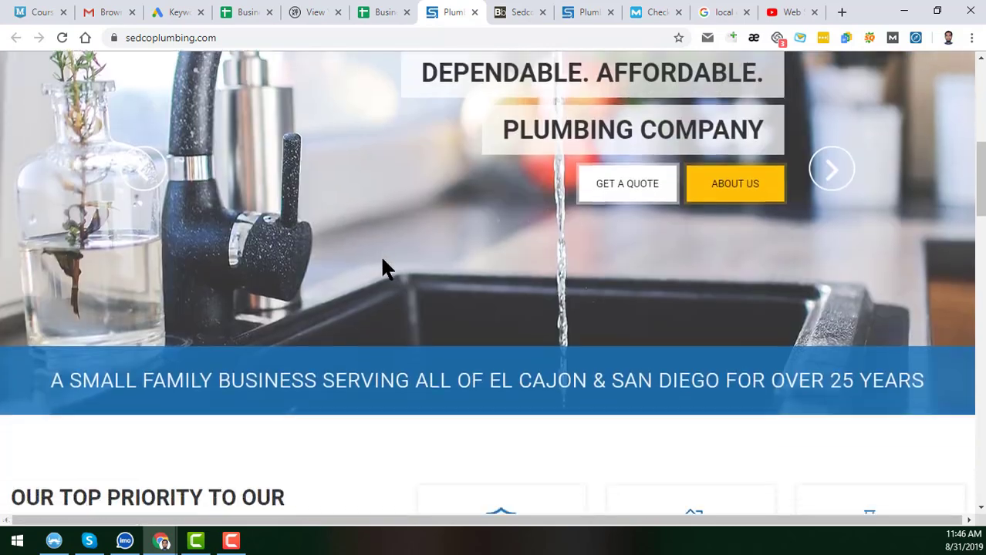
pyautogui.scroll(-10, 378, 281)
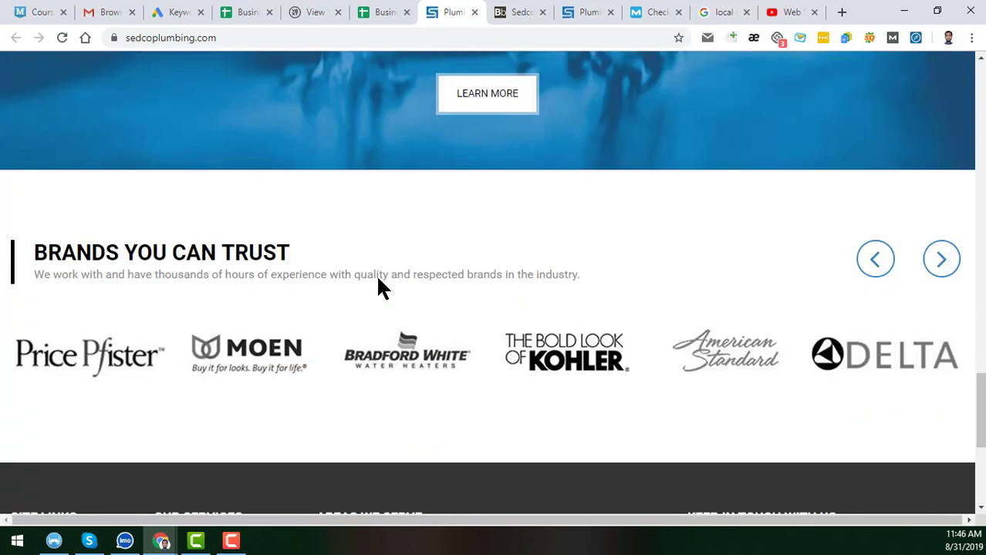
pyautogui.scroll(5, 378, 284)
pyautogui.scroll(20, 378, 288)
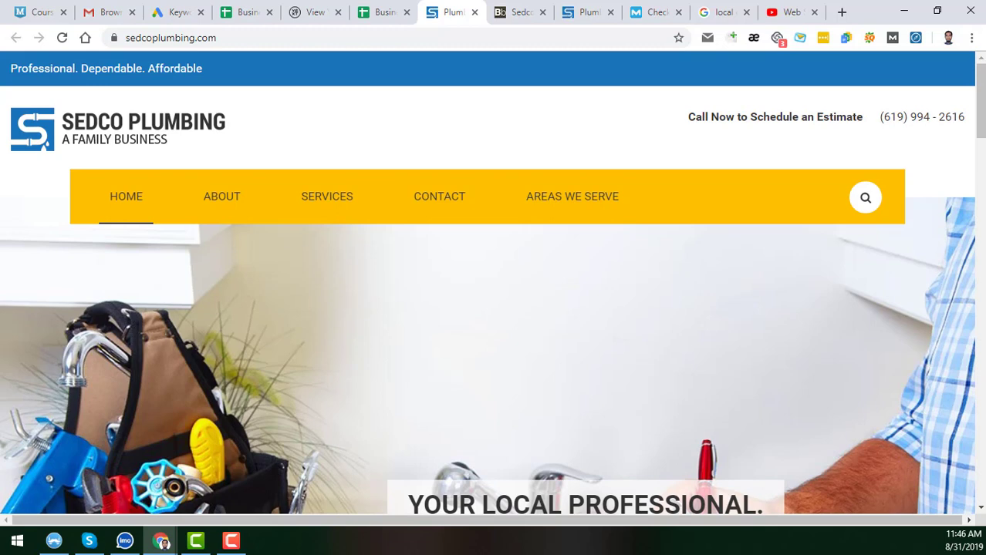
pyautogui.rightClick(37, 123)
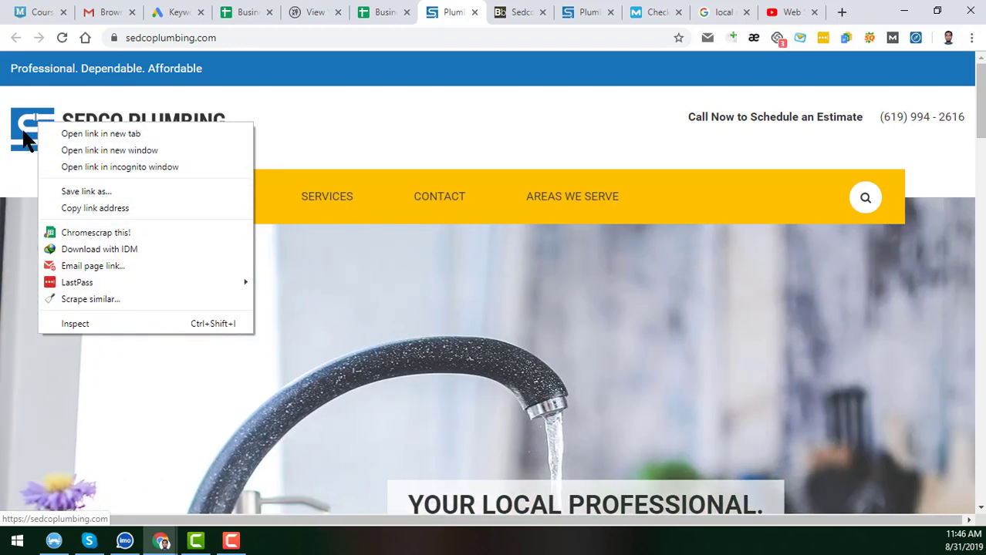
pyautogui.rightClick(24, 132)
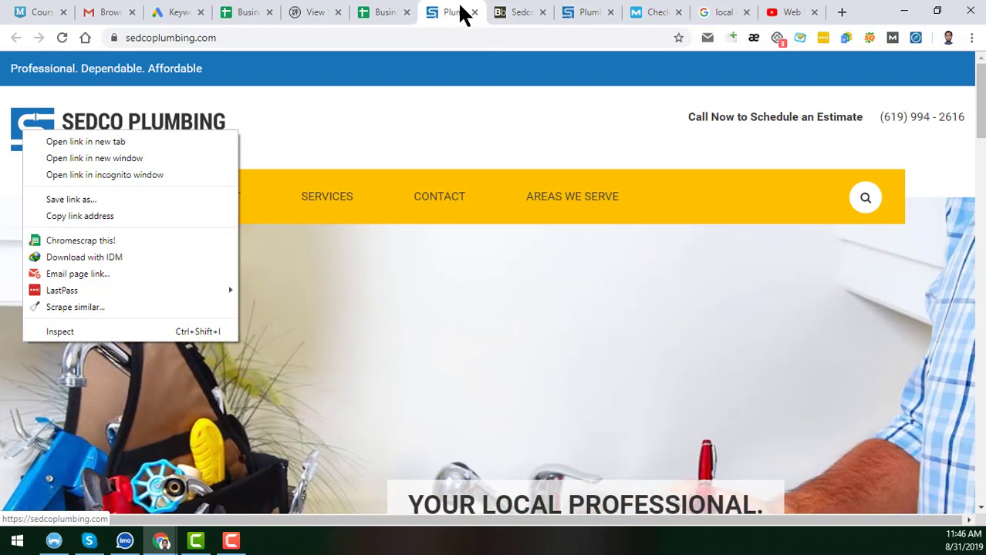
pyautogui.click(459, 12)
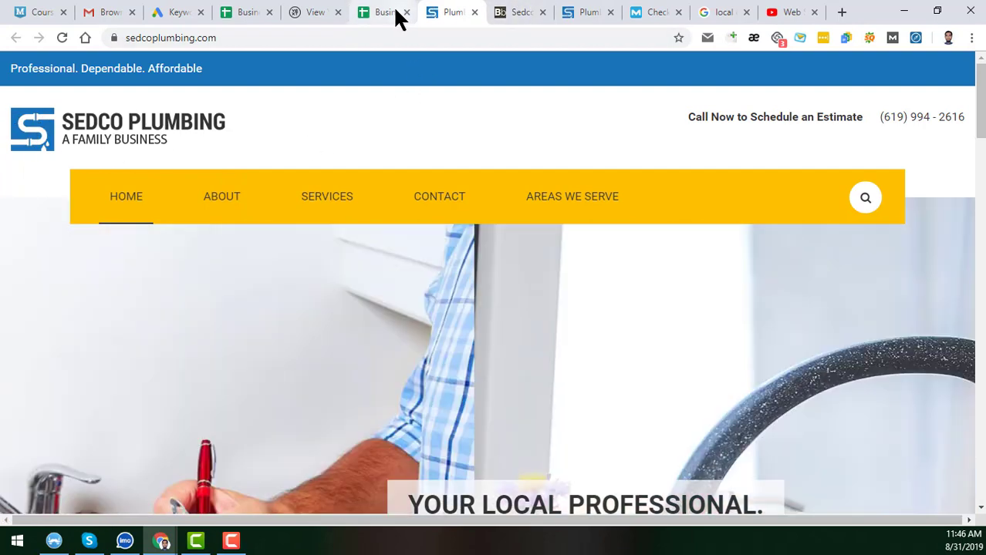
# - Select the company logo image in the citation spreadsheet and return to the Brownbook profile's logo and photo options
pyautogui.click(396, 13)
pyautogui.scroll(-3, 297, 352)
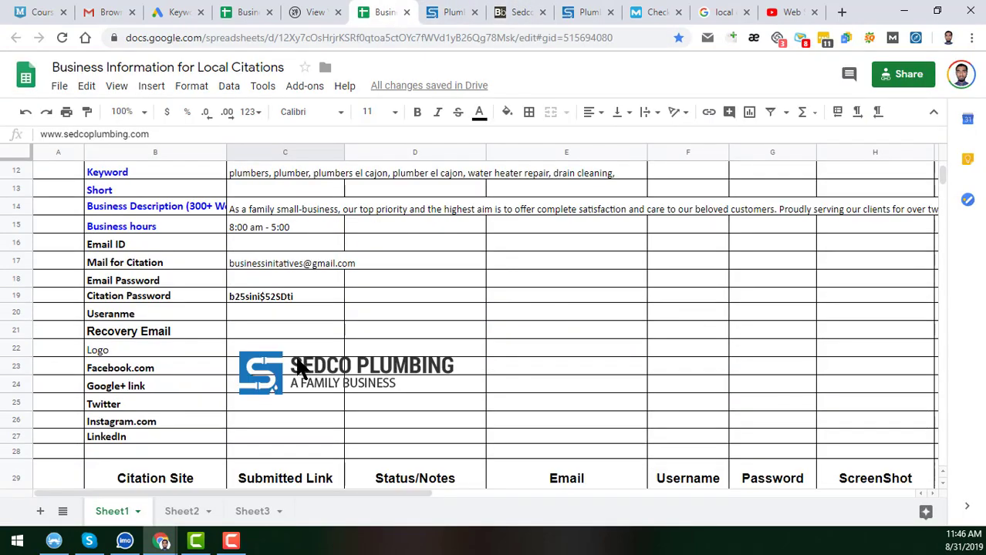
pyautogui.click(300, 367)
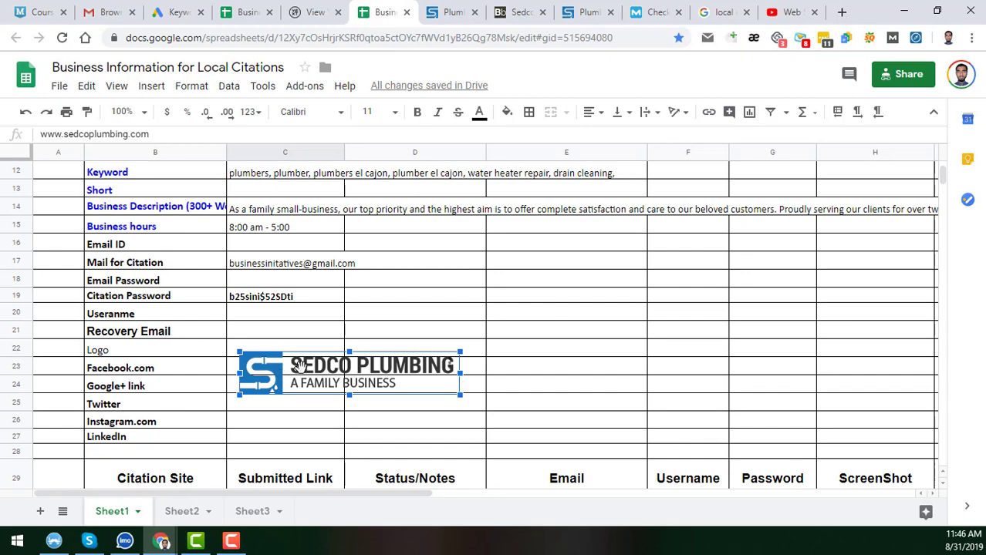
pyautogui.click(519, 12)
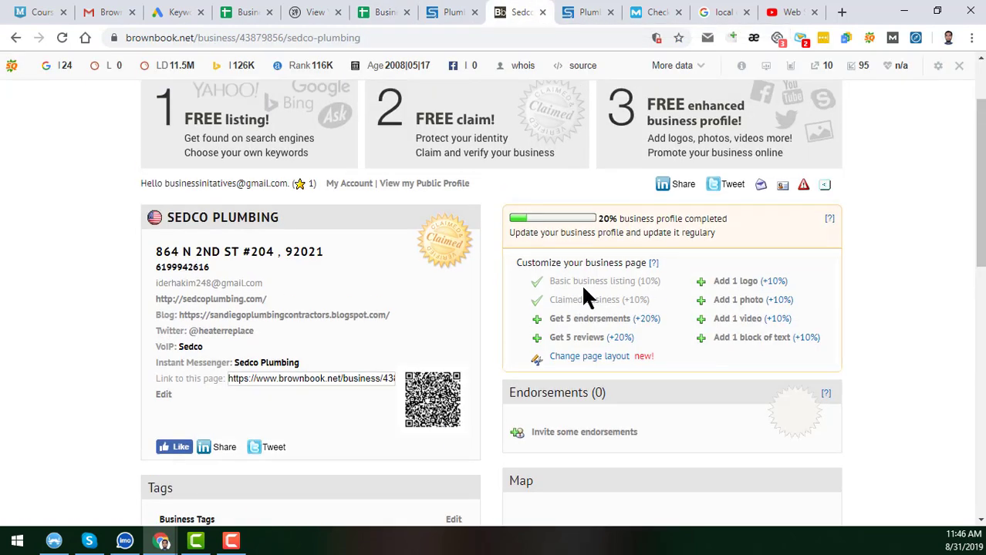
pyautogui.scroll(1, 585, 297)
pyautogui.scroll(-1, 737, 390)
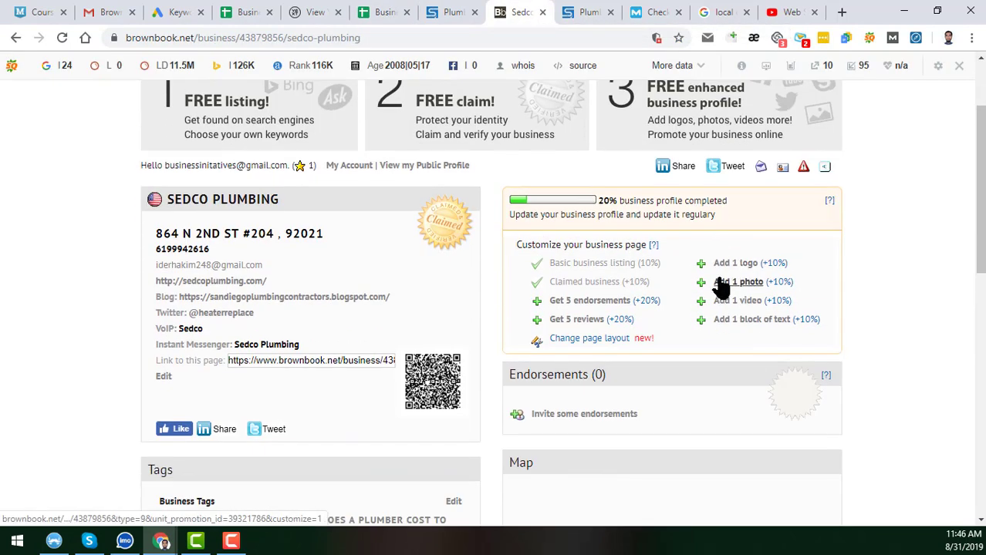
# - Examine the images on the plumbing website's home page as possible photos for the profile
pyautogui.click(454, 12)
pyautogui.scroll(-3, 402, 253)
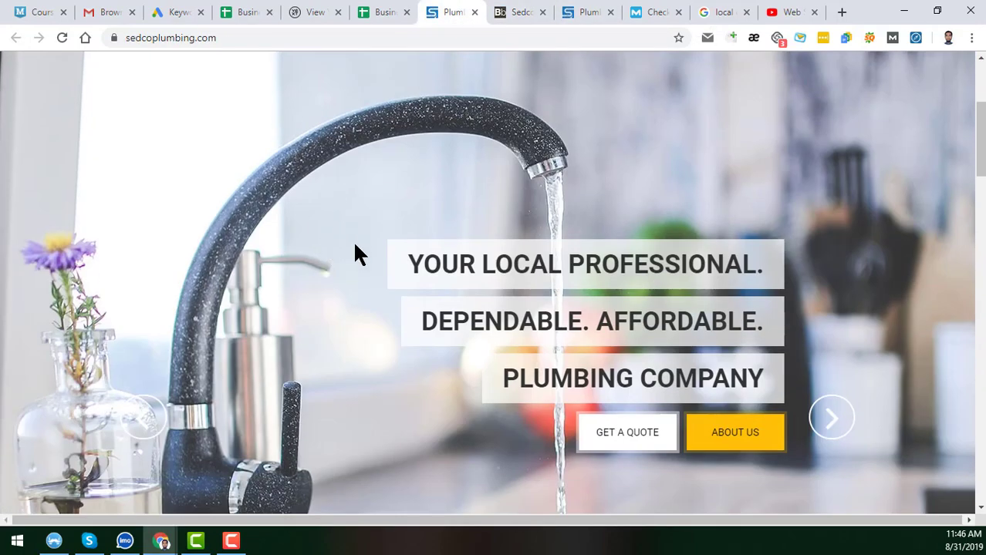
pyautogui.scroll(-5, 353, 255)
# - Return to the claimed Brownbook profile and review its contact details, tags and profile completion options
pyautogui.click(519, 12)
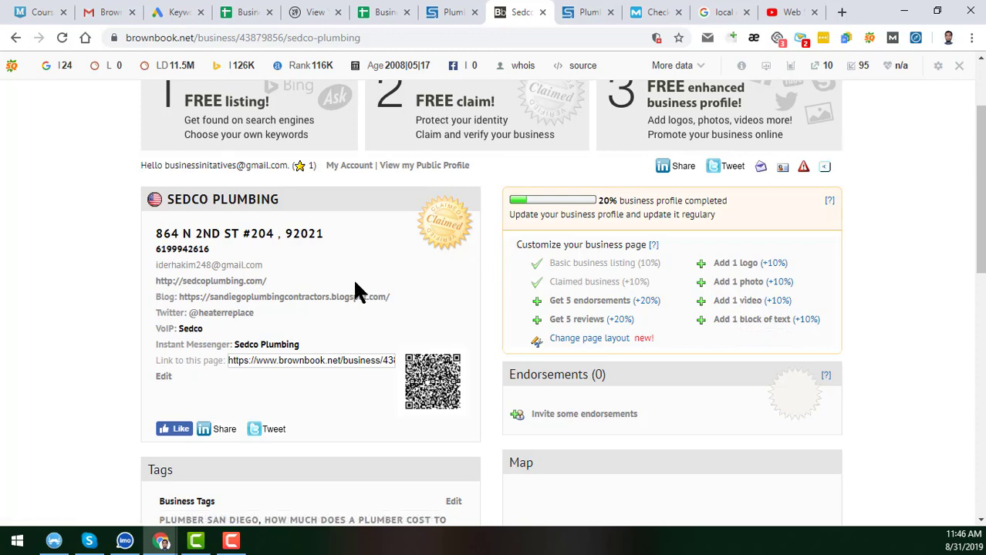
pyautogui.scroll(-2, 355, 288)
pyautogui.scroll(2, 430, 249)
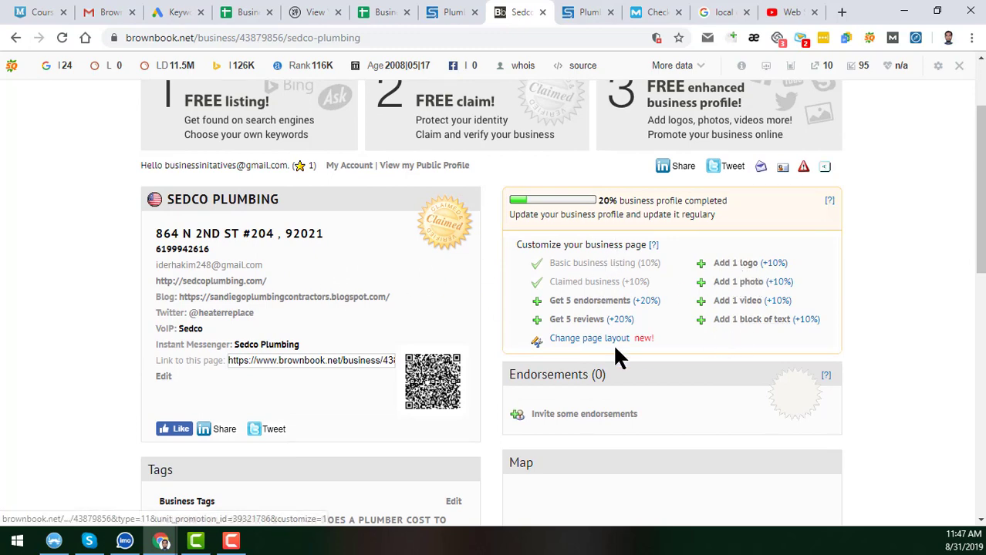
pyautogui.scroll(-3, 407, 310)
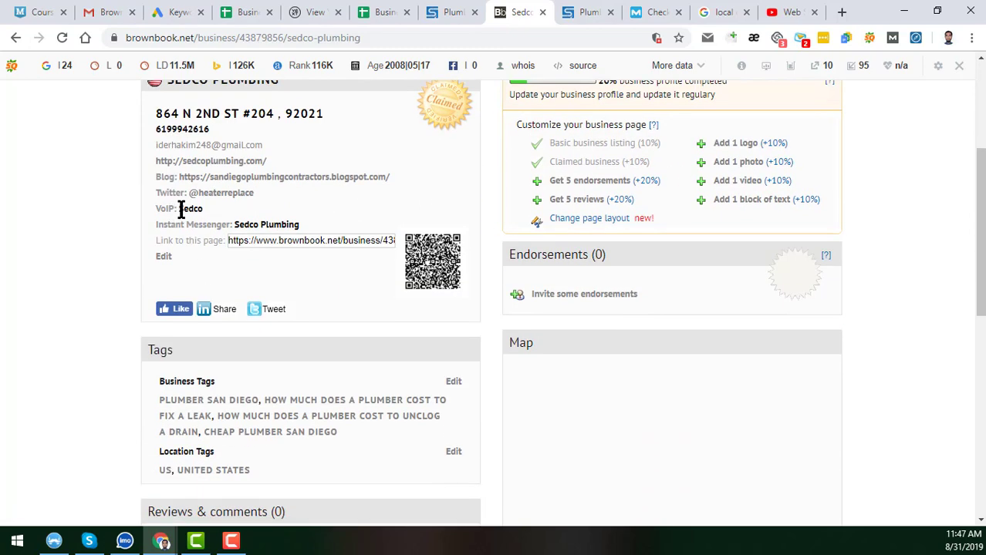
pyautogui.scroll(6, 633, 314)
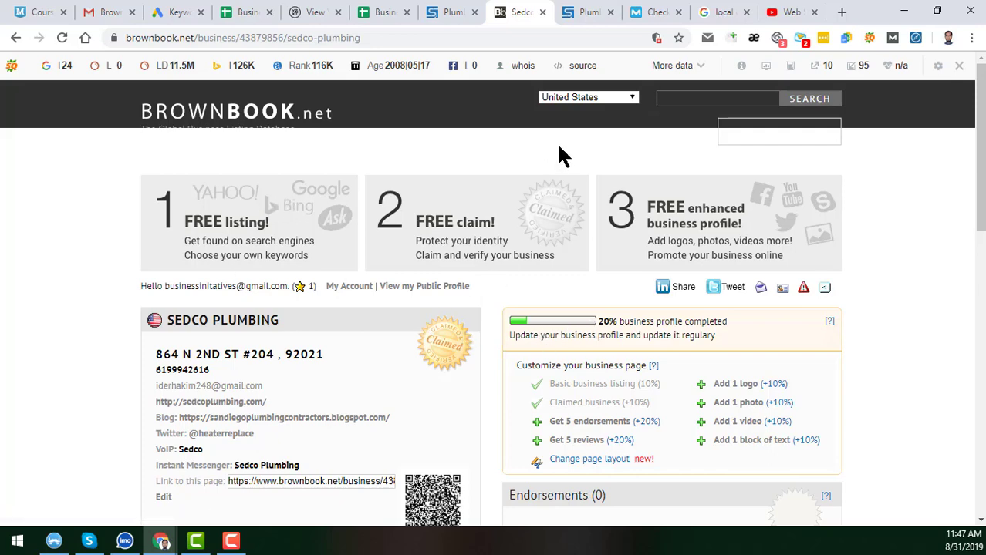
pyautogui.scroll(-1, 571, 324)
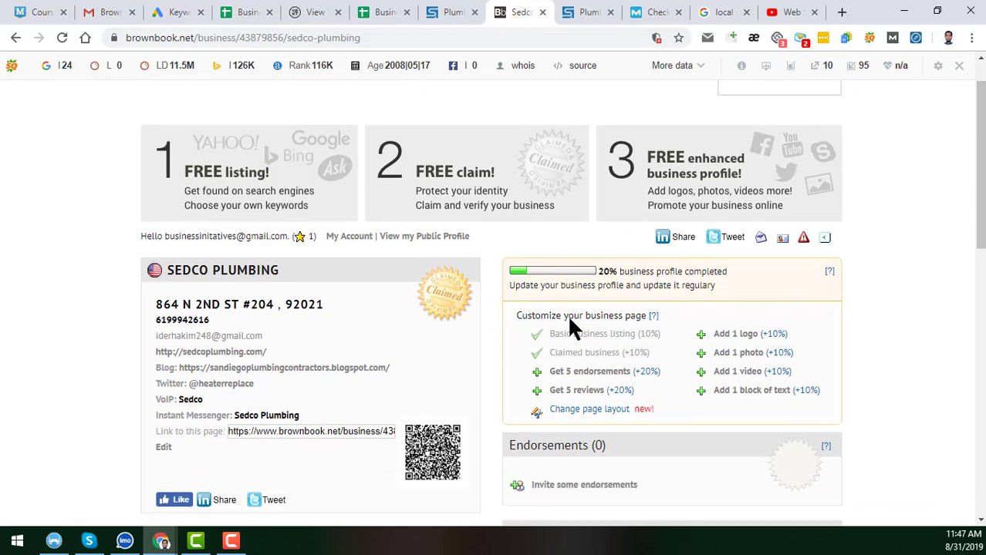
pyautogui.scroll(-1, 570, 324)
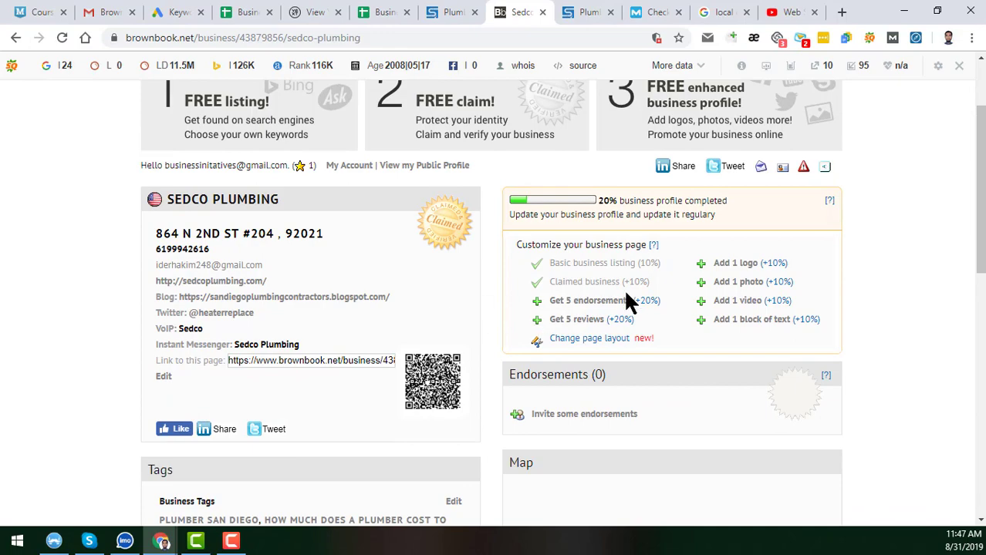
# - Open the Business Initiatives citation spreadsheet and review its sample company details, from contact and address rows down to the logo and social links
pyautogui.click(239, 14)
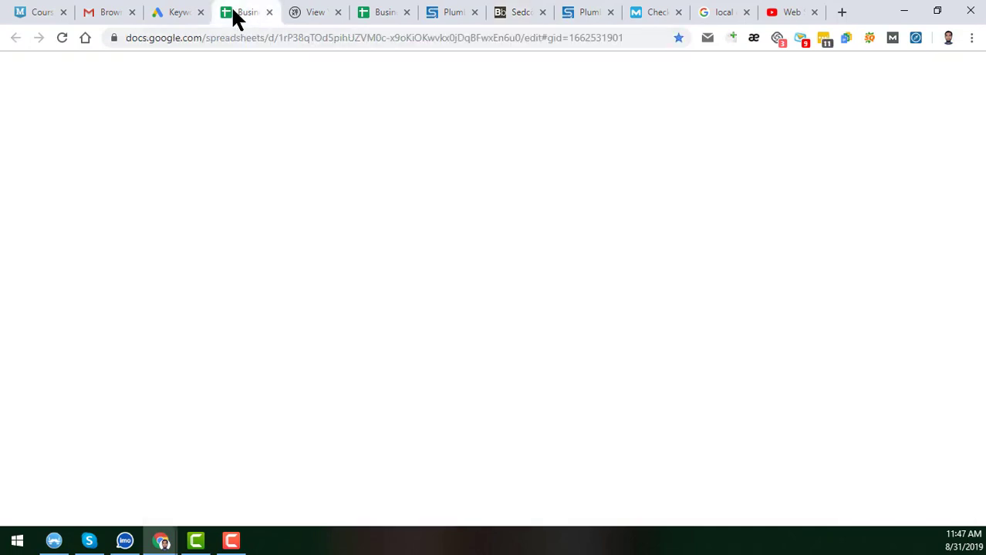
pyautogui.scroll(3, 434, 308)
pyautogui.scroll(10, 436, 317)
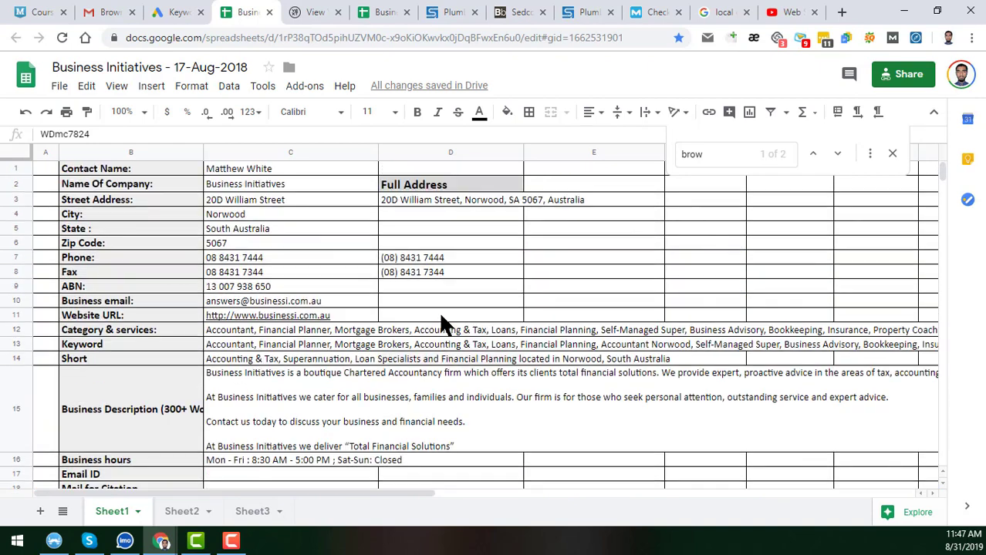
pyautogui.click(289, 196)
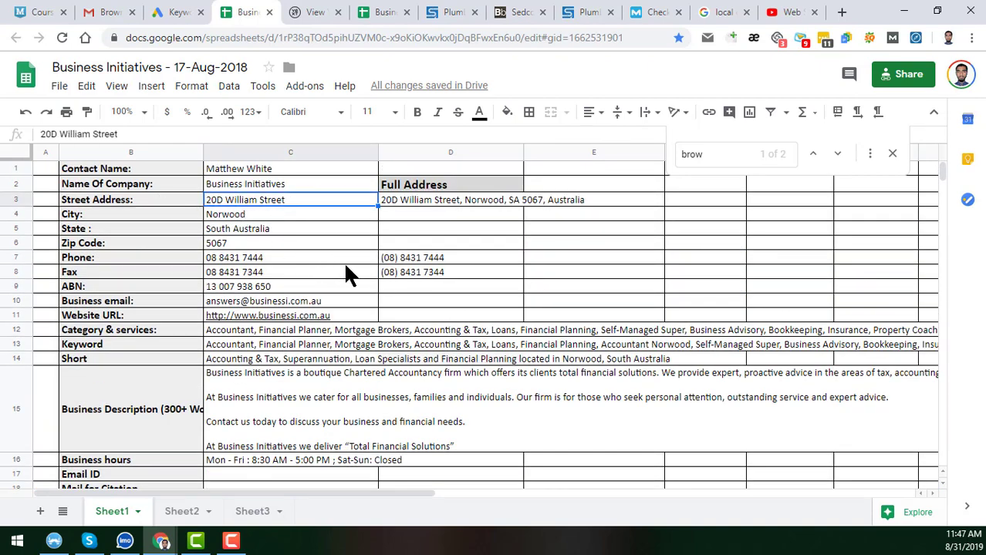
pyautogui.scroll(-2, 352, 264)
pyautogui.scroll(2, 309, 255)
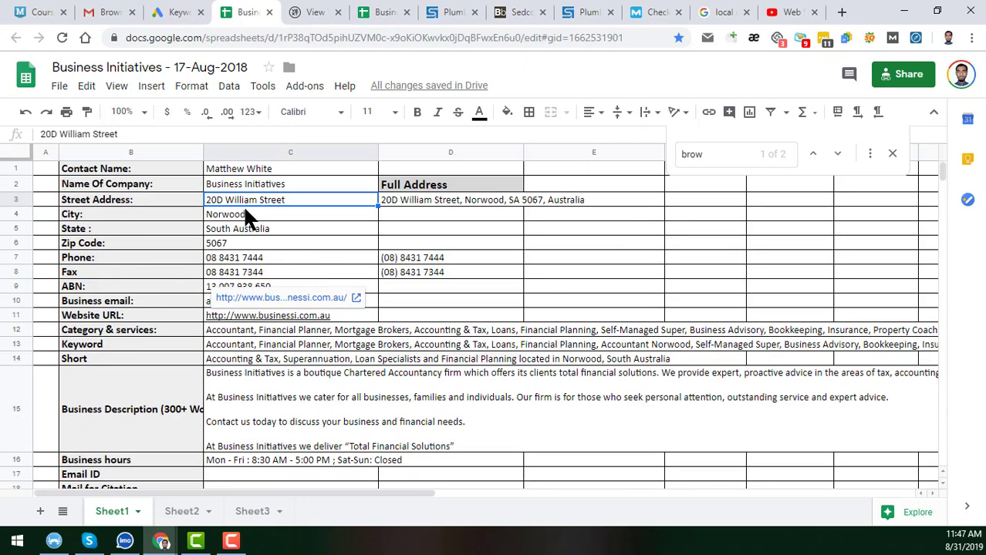
pyautogui.scroll(-3, 332, 297)
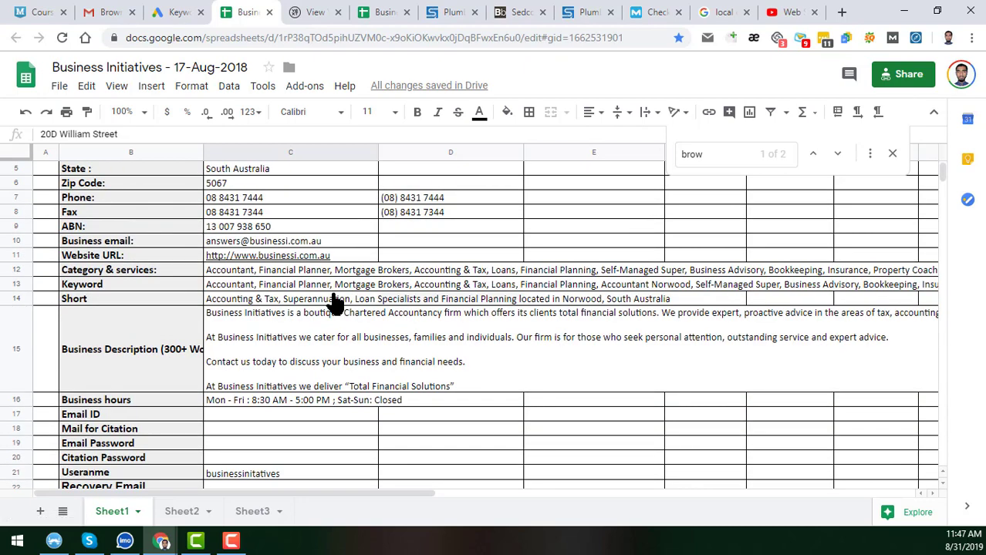
pyautogui.scroll(-1, 337, 302)
pyautogui.scroll(-1, 276, 247)
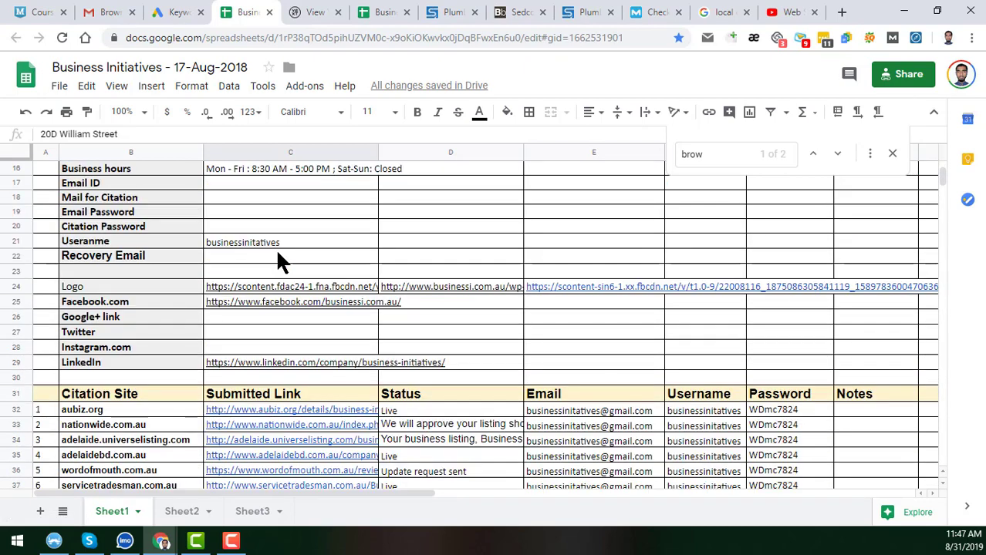
# - Look through the spreadsheet's citation site list, including the submitted link, status, email, username and password columns
pyautogui.scroll(-1, 231, 297)
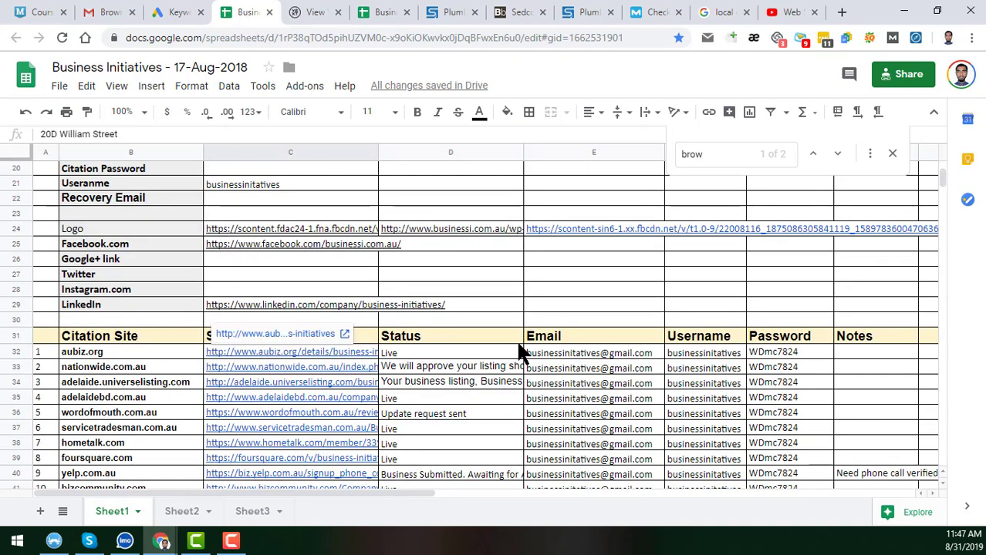
pyautogui.scroll(-7, 671, 362)
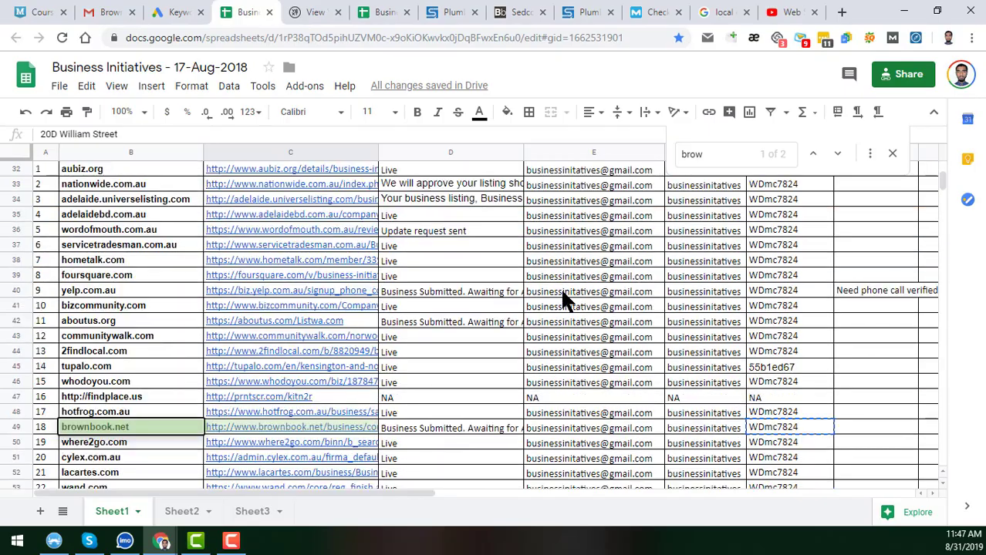
pyautogui.scroll(-14, 332, 344)
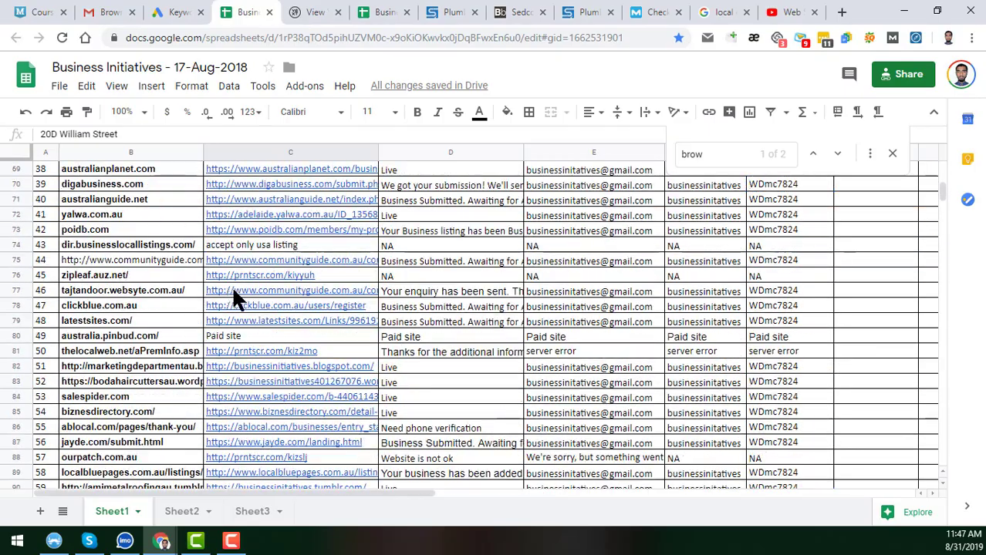
pyautogui.scroll(-3, 430, 341)
pyautogui.scroll(20, 416, 363)
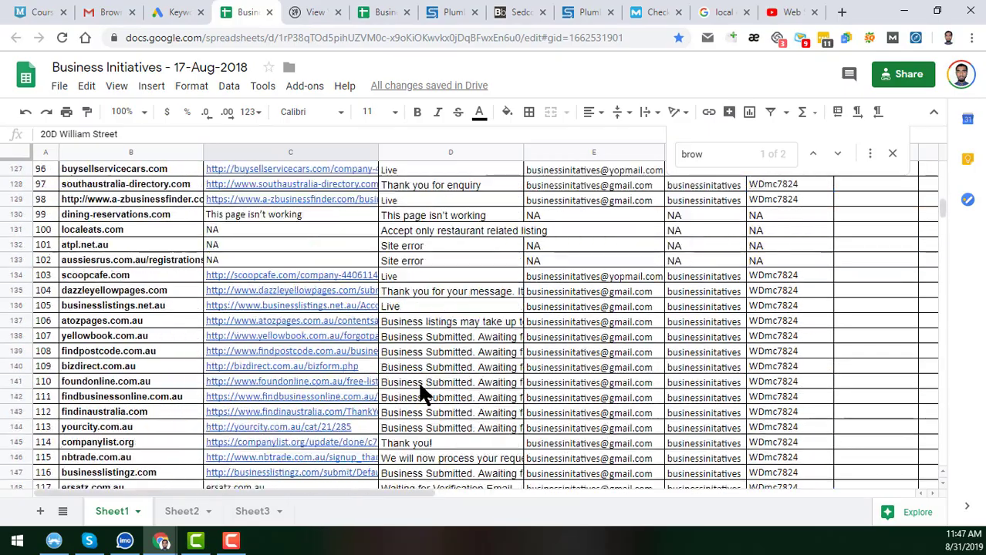